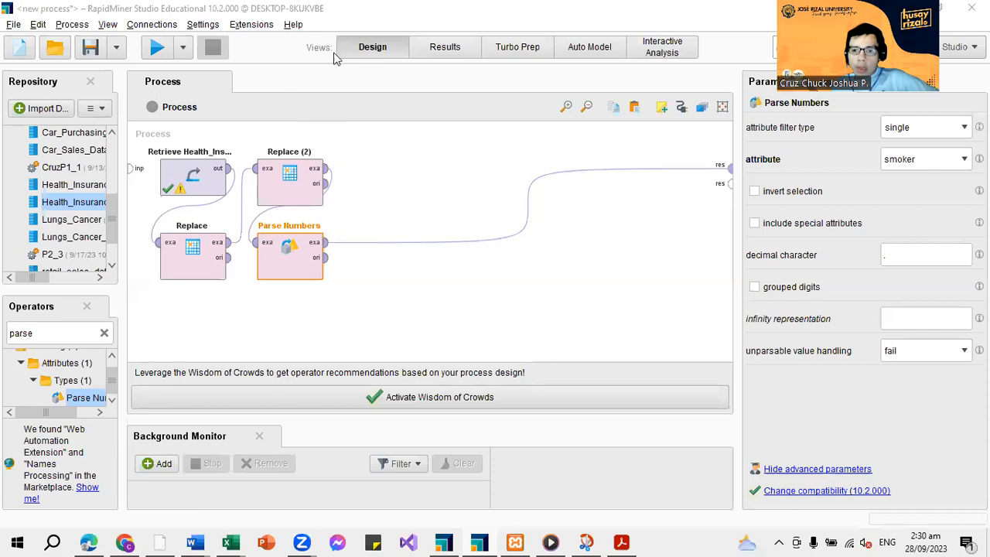
Review the retrieved Health_Insurance Data example set in the results, and return to the process design
left_click(443, 46)
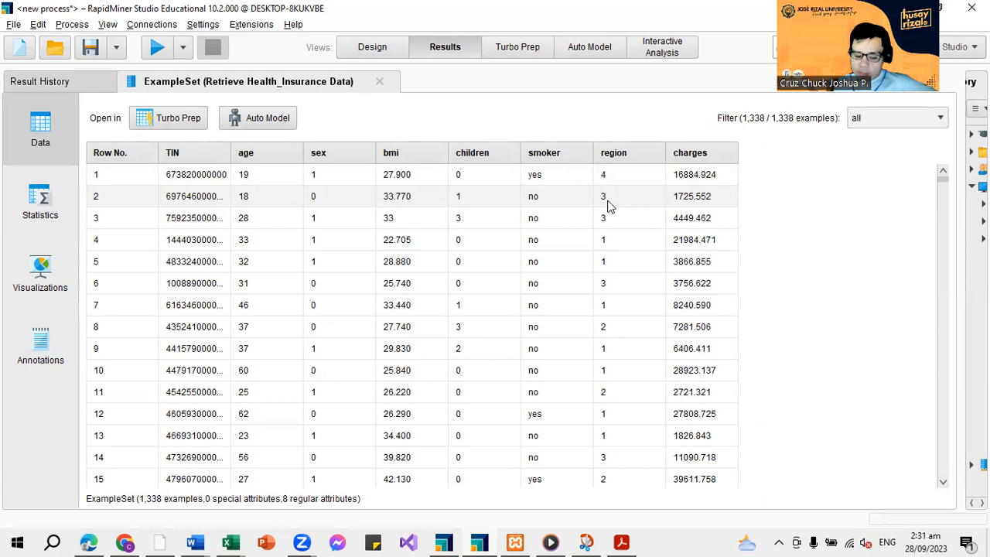
left_click(371, 48)
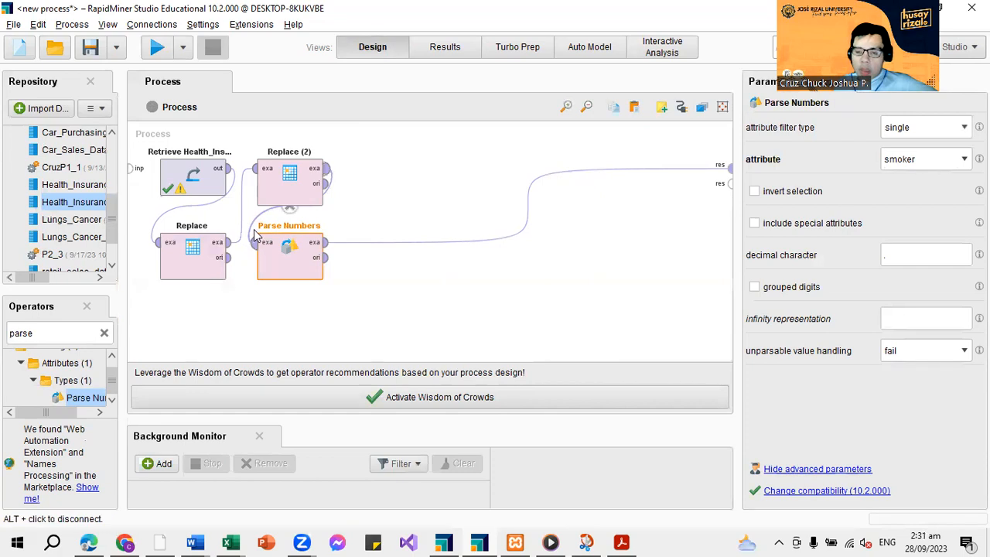
mouse_move(255, 240)
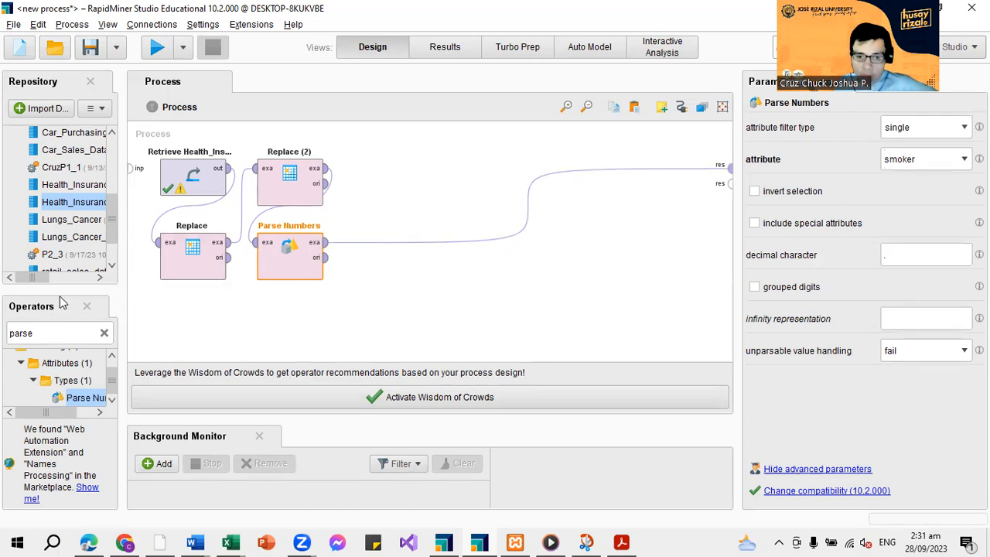
Search the operators for "corr" in place of the previous search term
double_click(62, 333)
key("BackSpace")
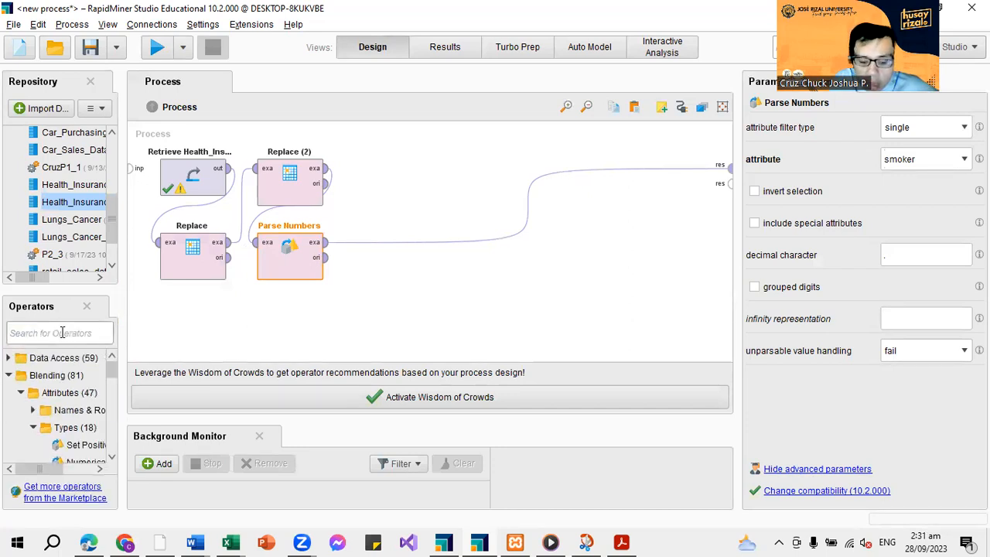
type("cs")
key("BackSpace")
type("p")
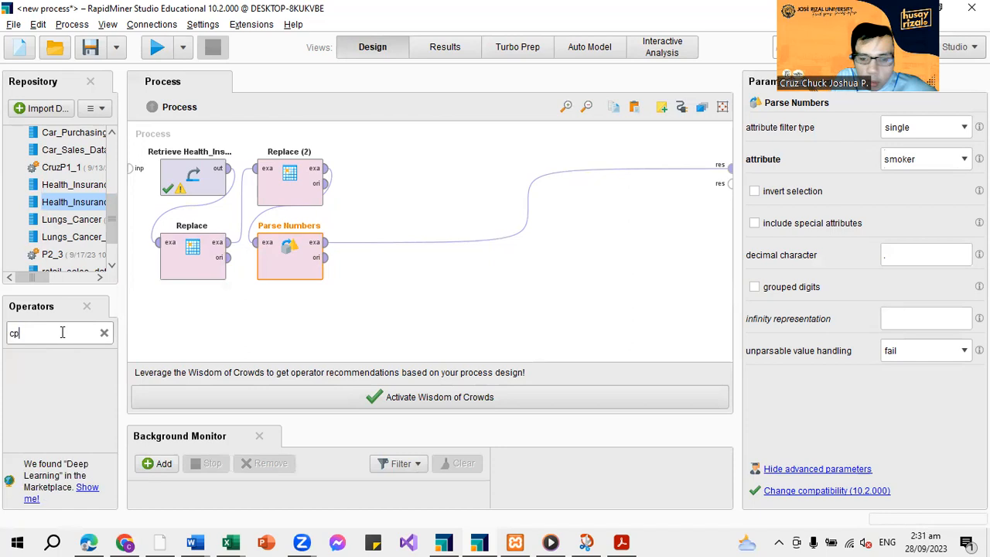
key("BackSpace")
type("ol")
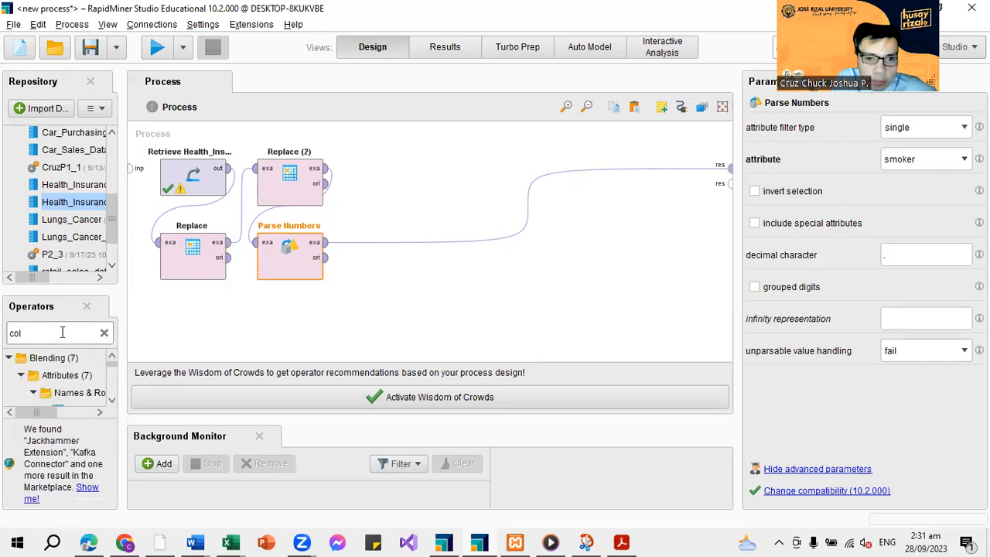
key("BackSpace")
type("rr")
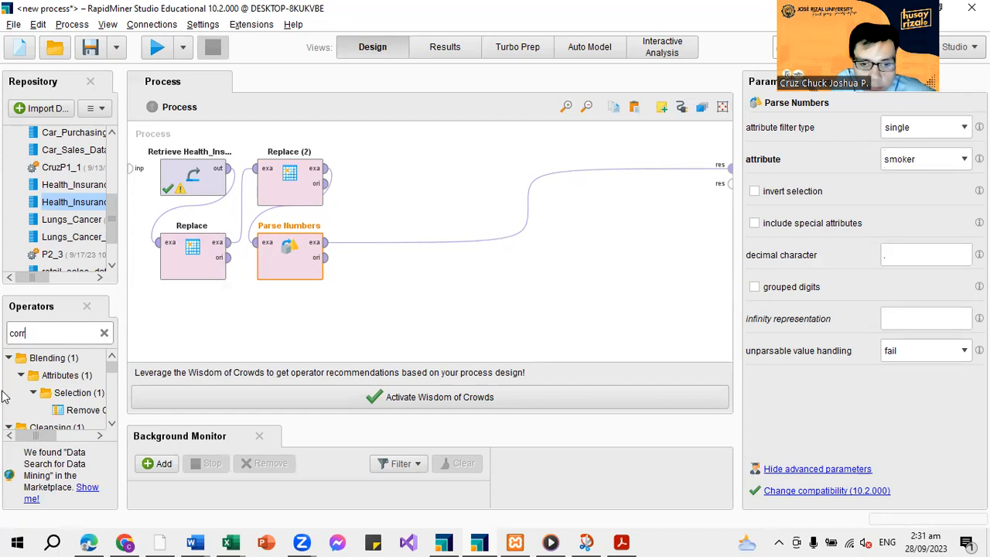
Insert the Correlation Matrix operator into the process connection directly after Parse Numbers
scroll(46, 386, "down", 1)
scroll(46, 386, "up", 1)
scroll(45, 386, "down", 2)
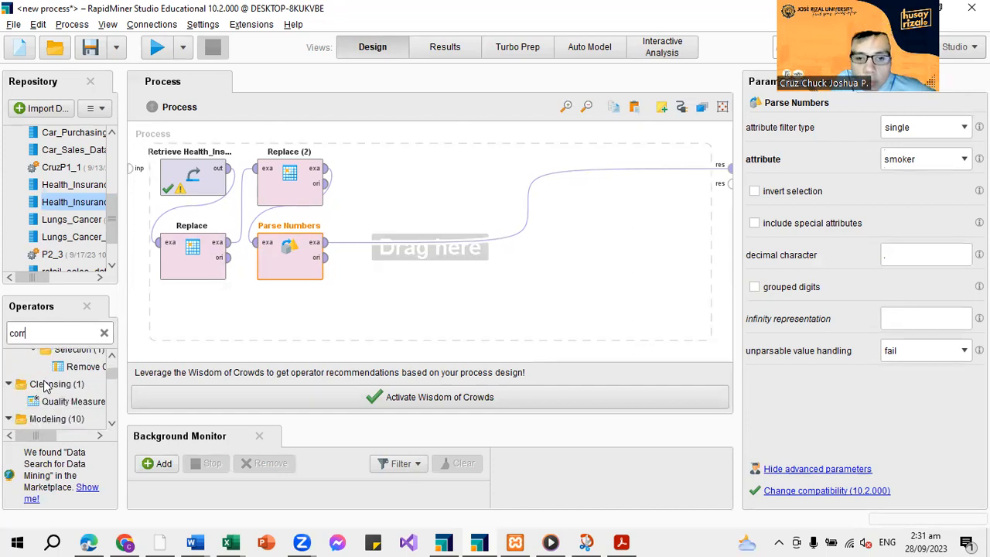
scroll(46, 386, "up", 1)
scroll(46, 386, "down", 3)
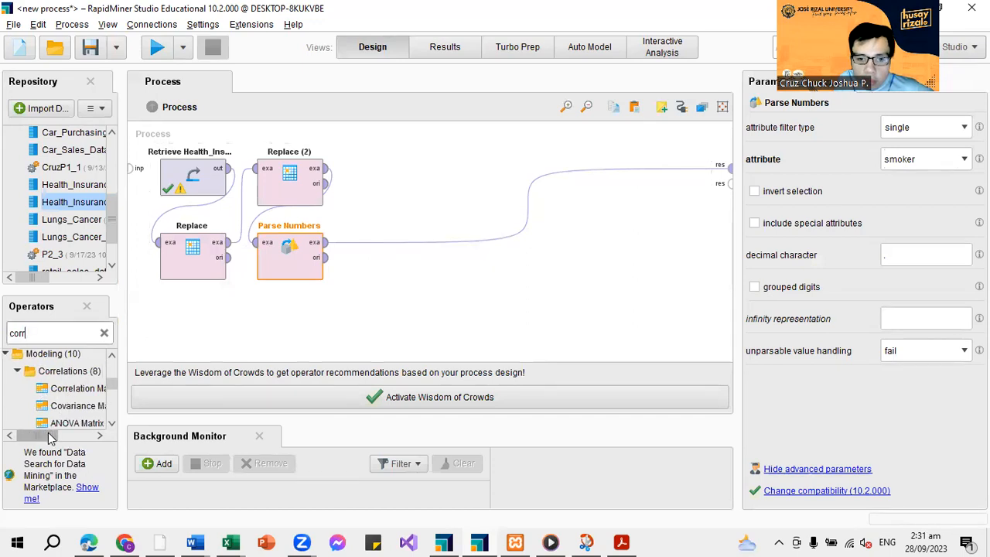
scroll(44, 393, "right", 2)
left_click_drag(44, 393, 358, 246)
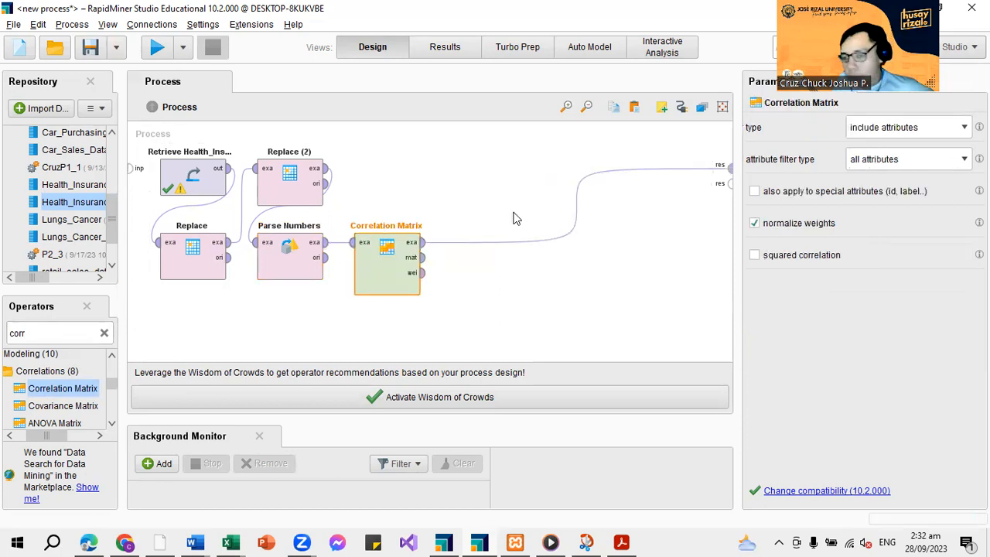
Keep all attributes for Correlation Matrix, connect its mat output to the second result port, and run the process to examine the correlations
left_click(907, 160)
left_click(908, 180)
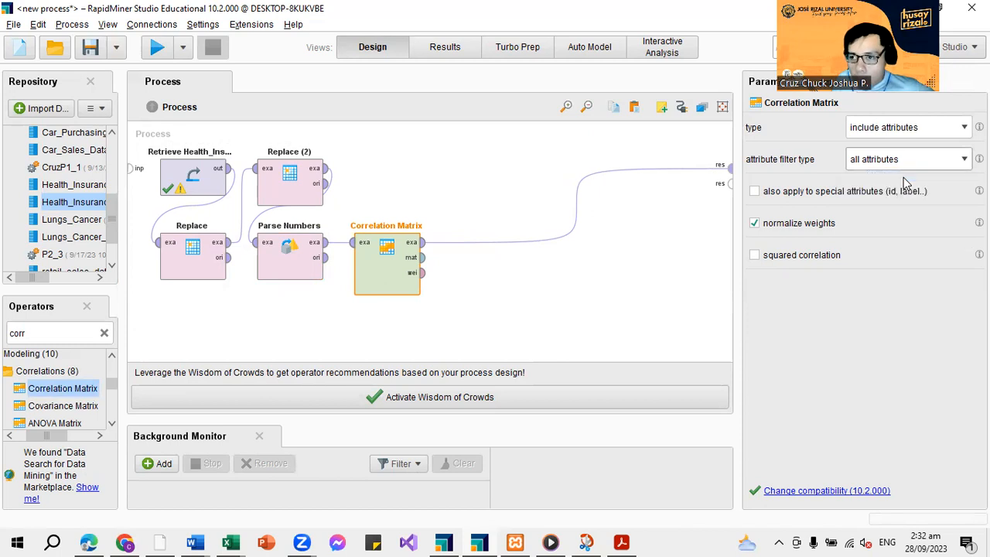
left_click(422, 257)
left_click(721, 185)
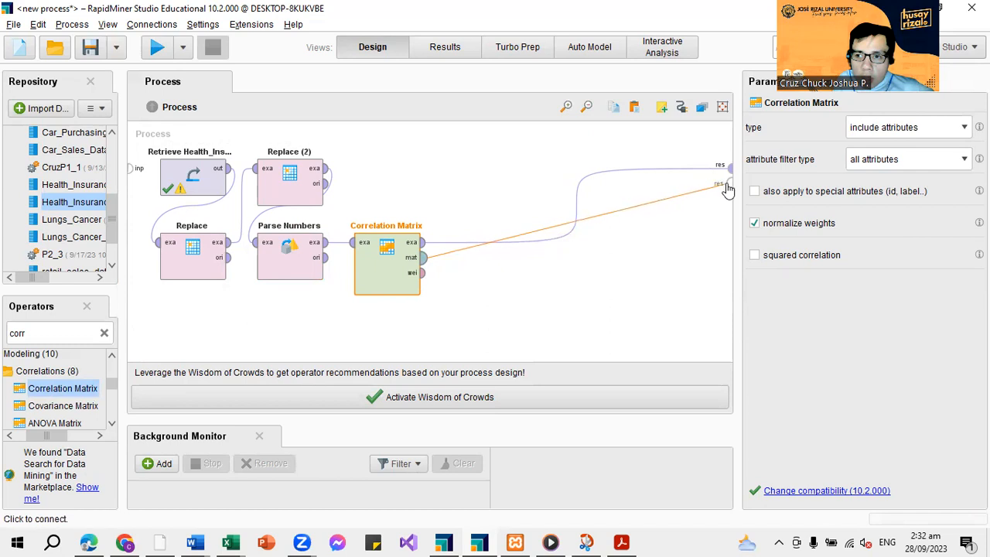
left_click(155, 48)
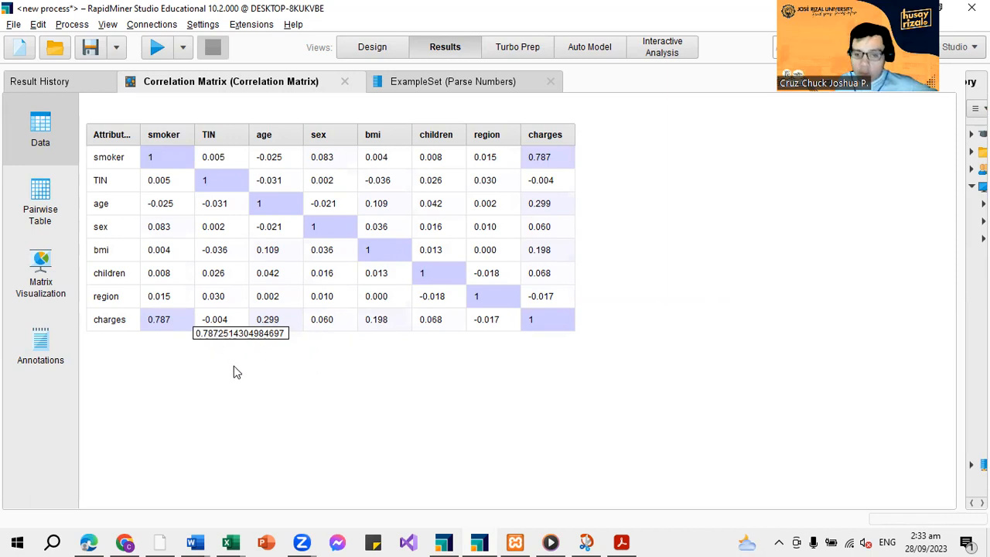
left_click(370, 48)
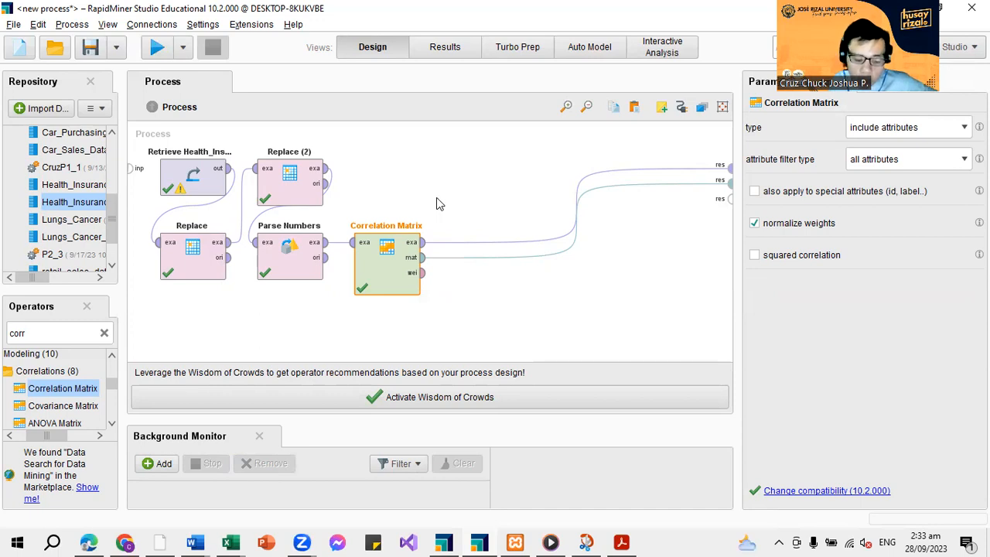
Insert a Select Attributes operator after Correlation Matrix and remove the connection from the mat output to the result port
left_click(104, 332)
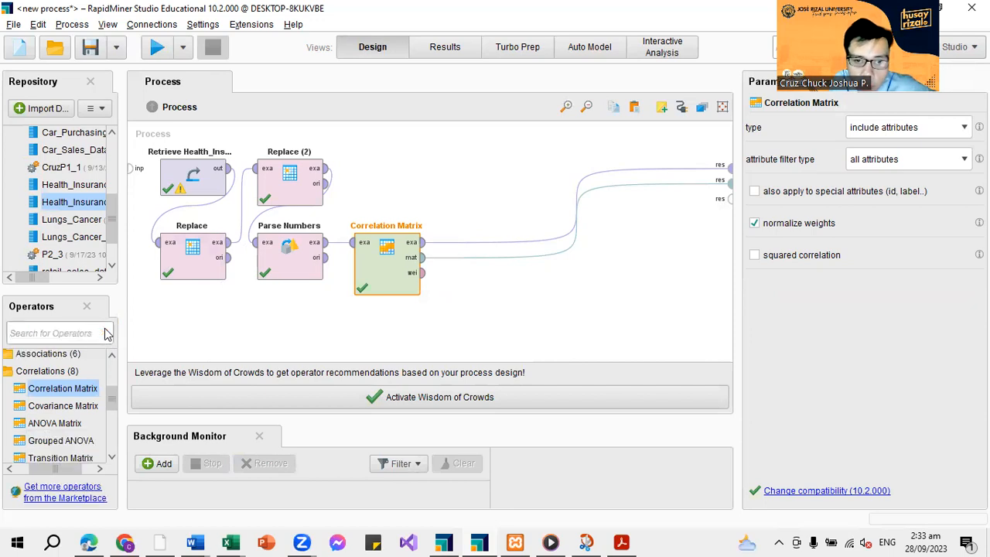
type("se")
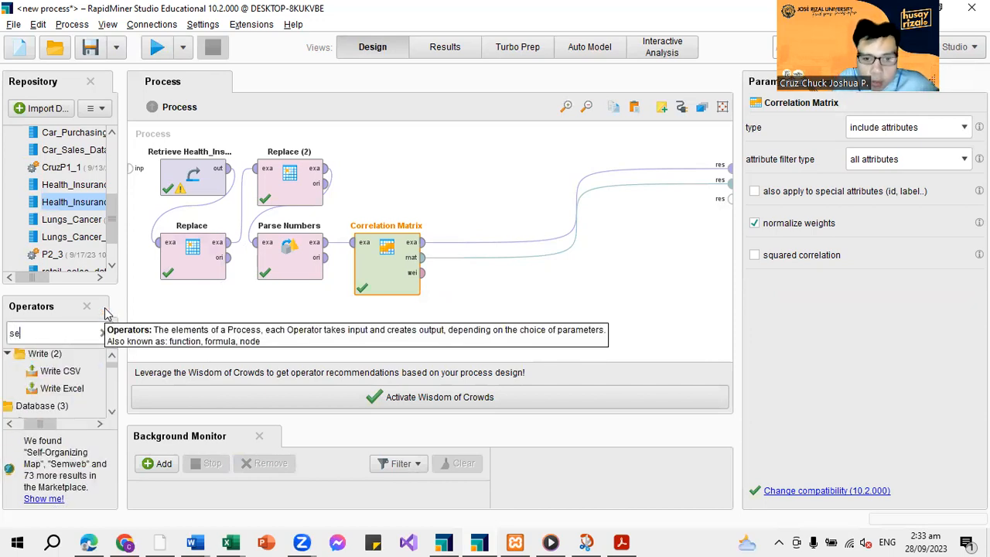
type("lect")
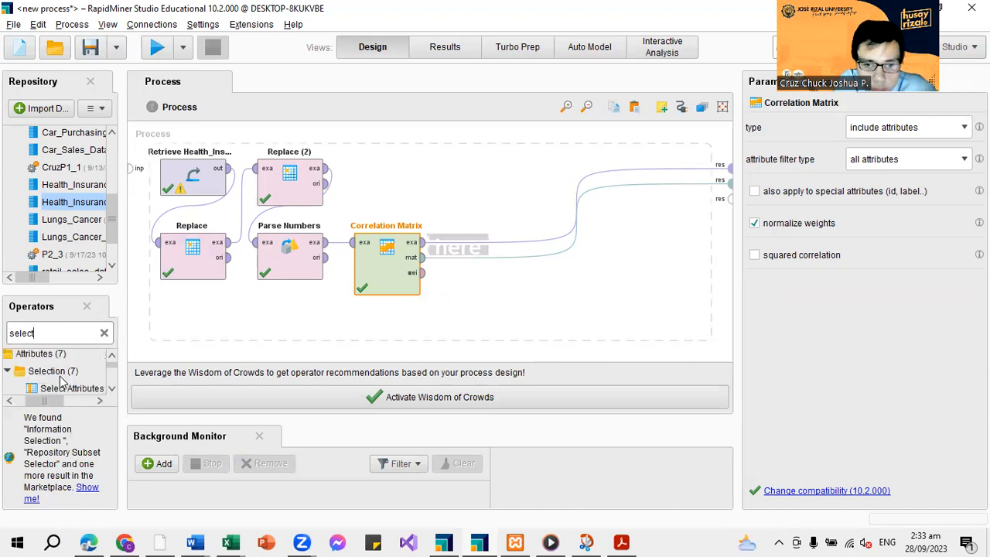
left_click_drag(67, 395, 468, 249)
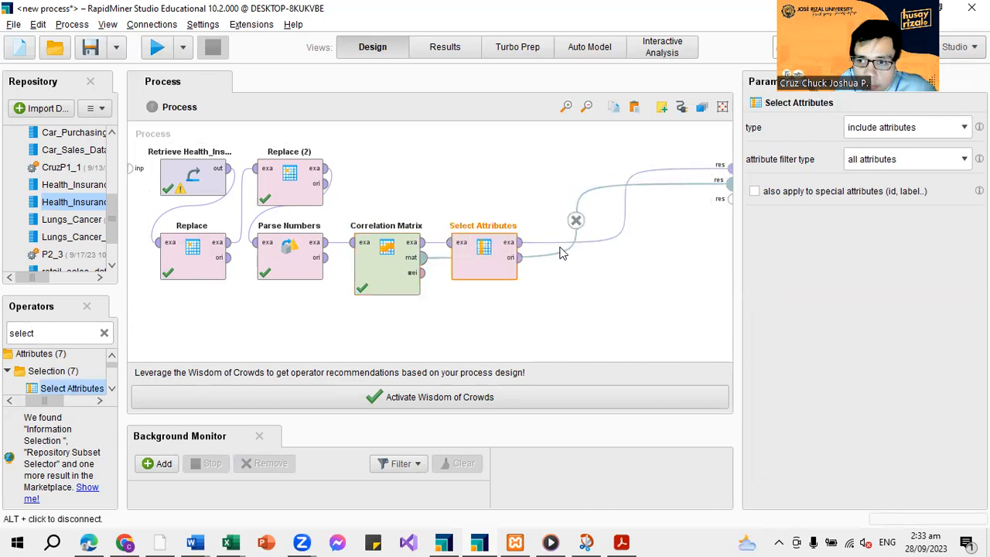
left_click(575, 220)
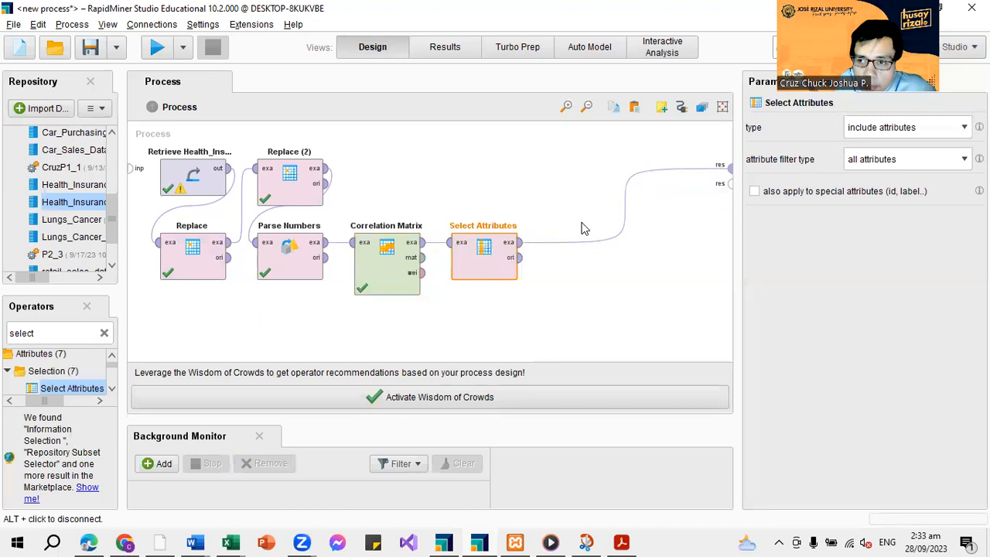
Configure Select Attributes to include attributes, with the attribute filter type set to a subset
left_click(894, 130)
left_click(891, 146)
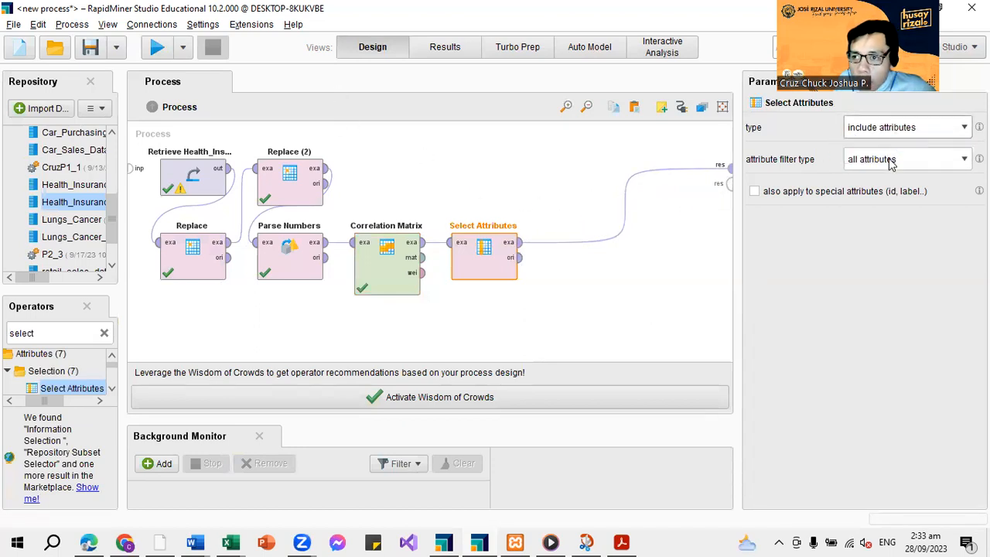
left_click(892, 161)
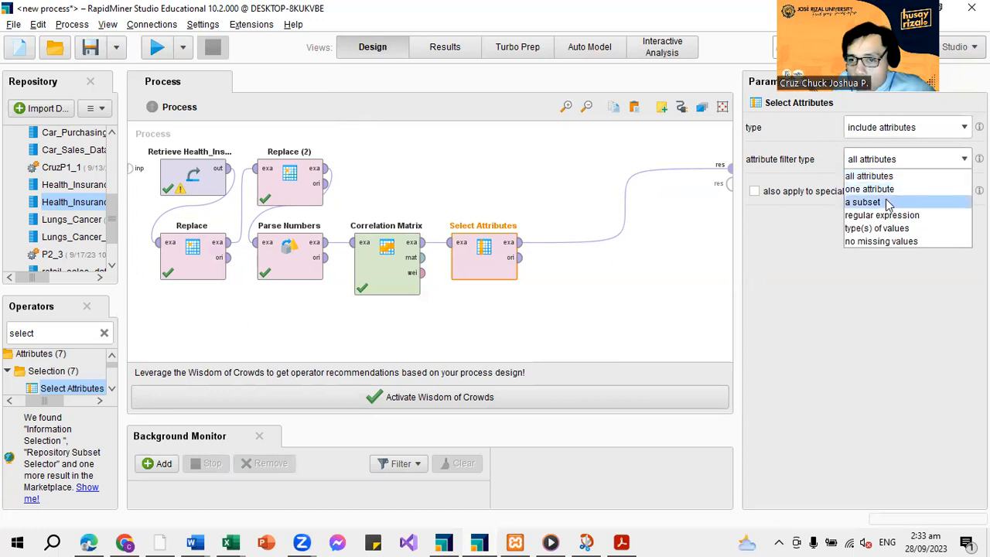
left_click(876, 202)
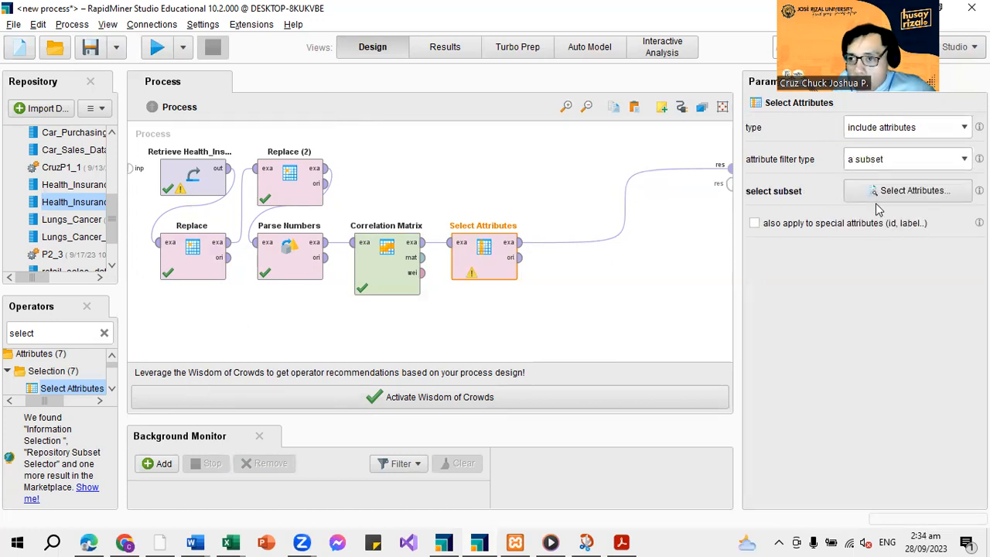
Choose age, bmi, smoker and charges as the selected attribute subset and apply it
left_click(902, 194)
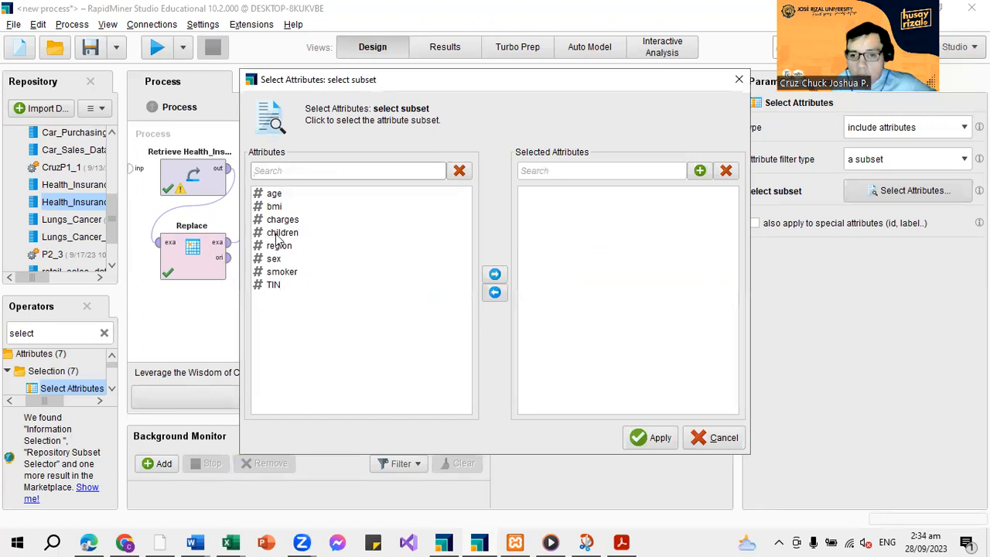
left_click(284, 196)
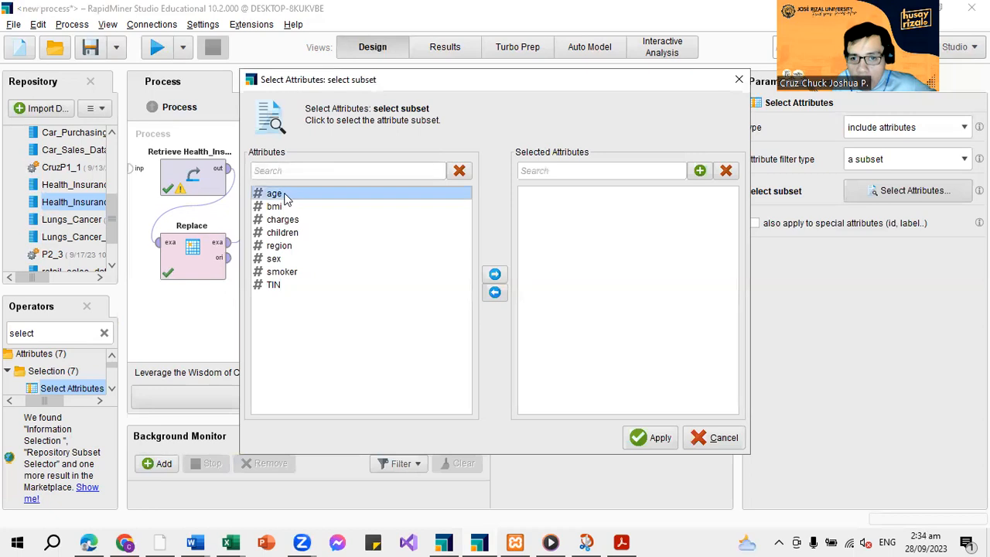
left_click(496, 276)
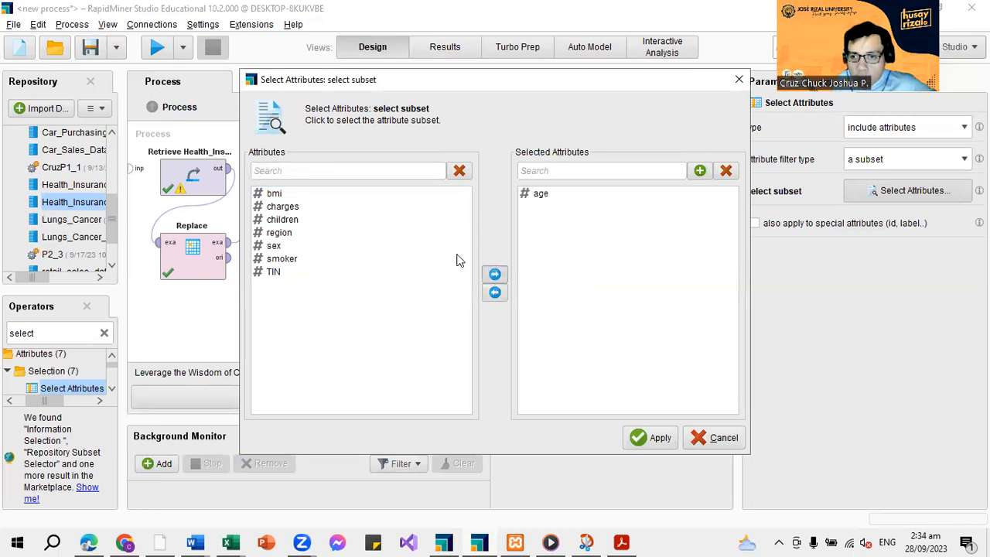
left_click(314, 195)
left_click(495, 273)
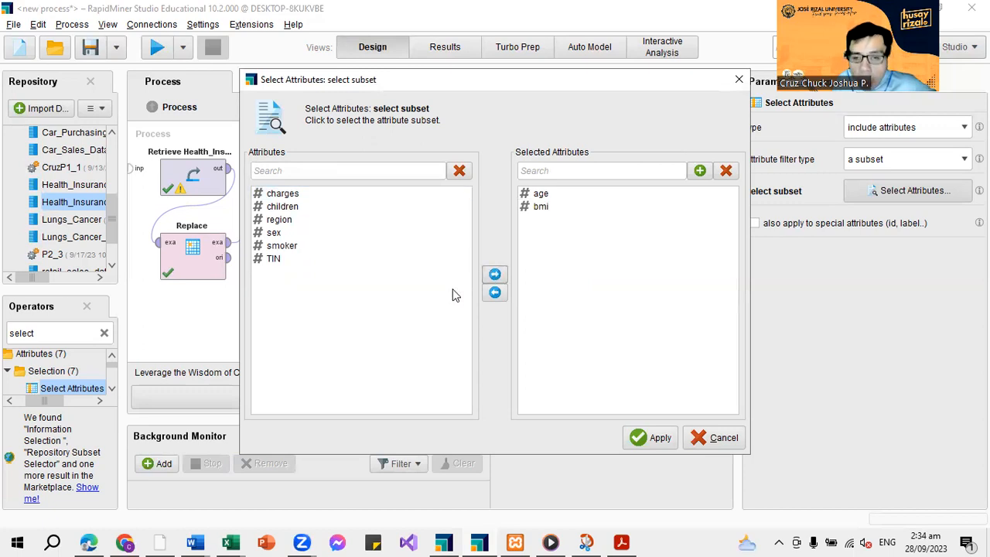
left_click(301, 247)
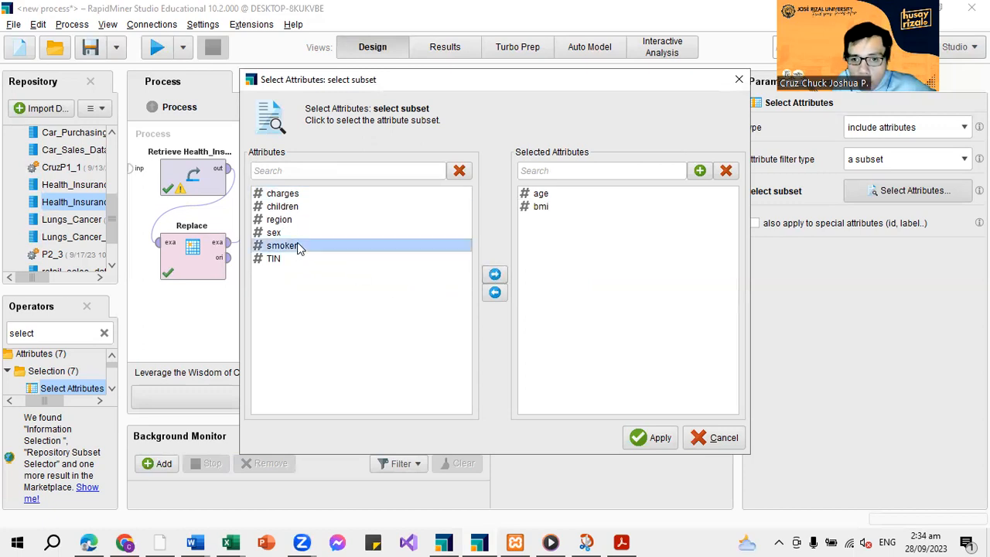
left_click(495, 274)
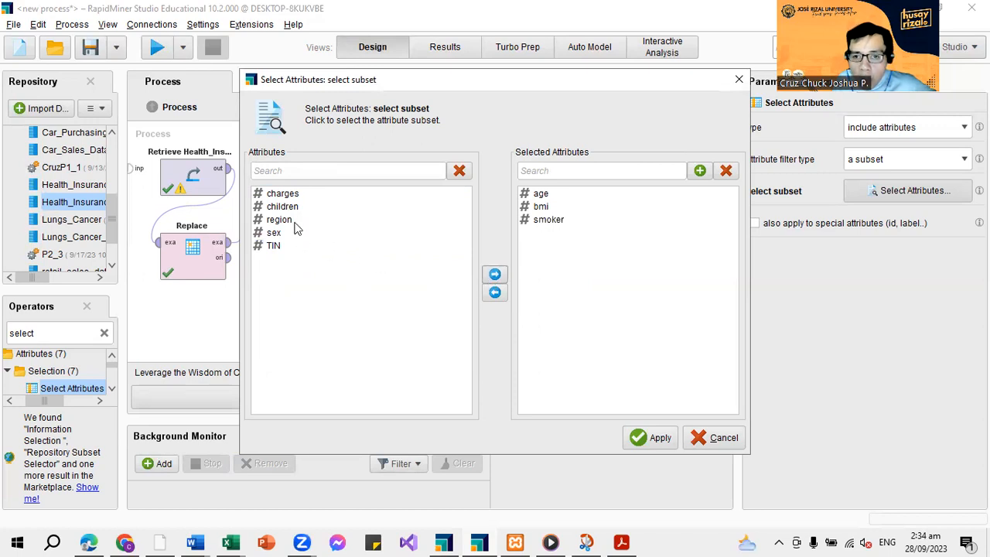
left_click(302, 195)
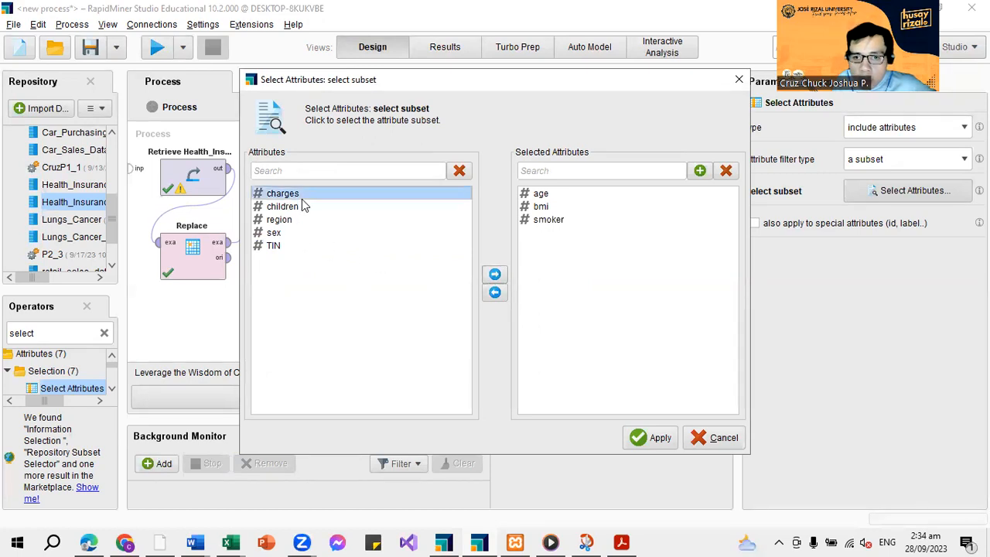
left_click(495, 276)
left_click(655, 438)
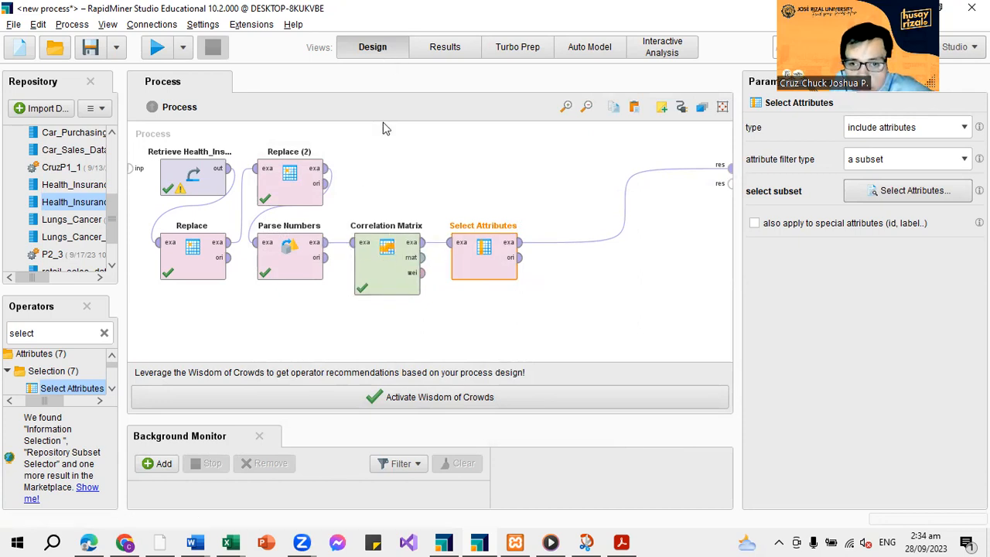
Move Select Attributes above Correlation Matrix and run the process to review the reduced example set
left_click_drag(471, 255, 451, 191)
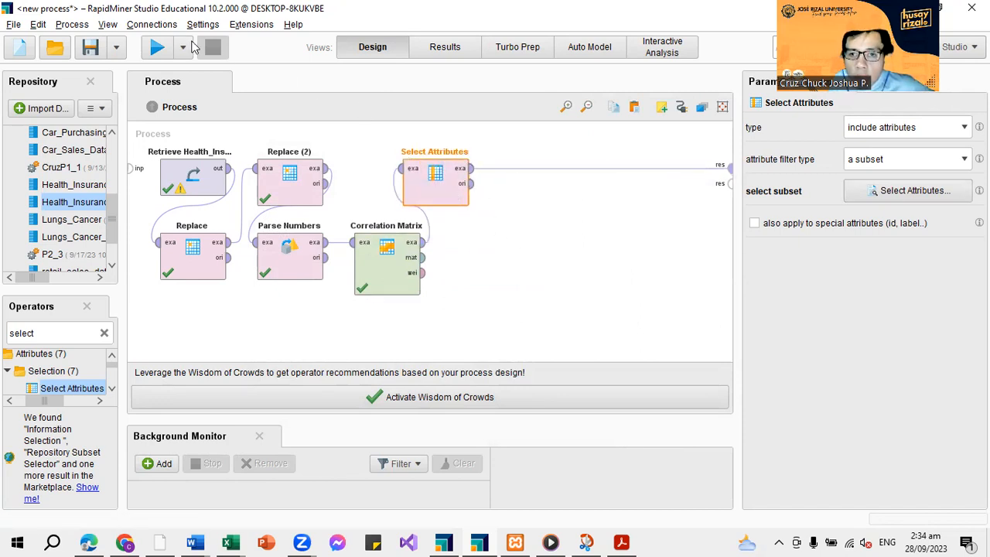
left_click(162, 49)
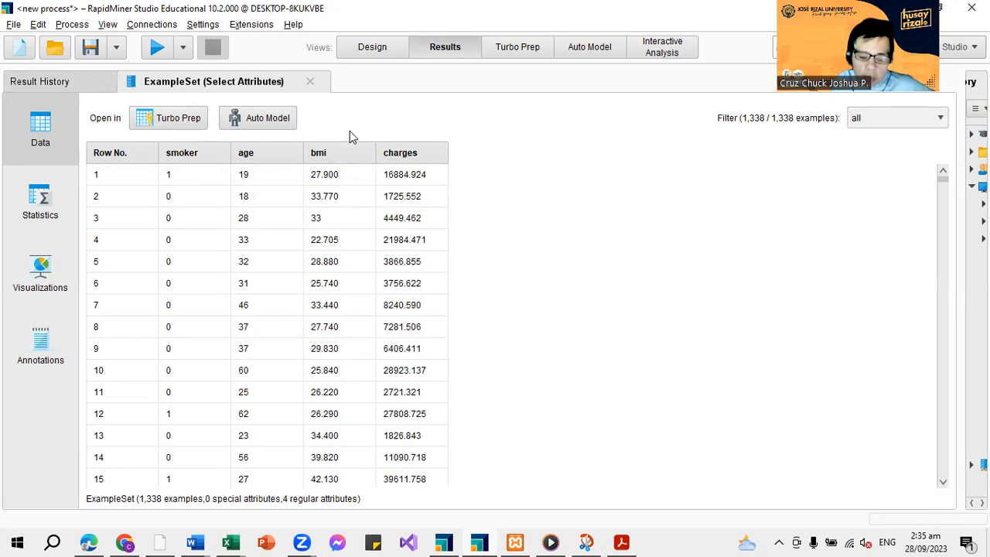
left_click(378, 51)
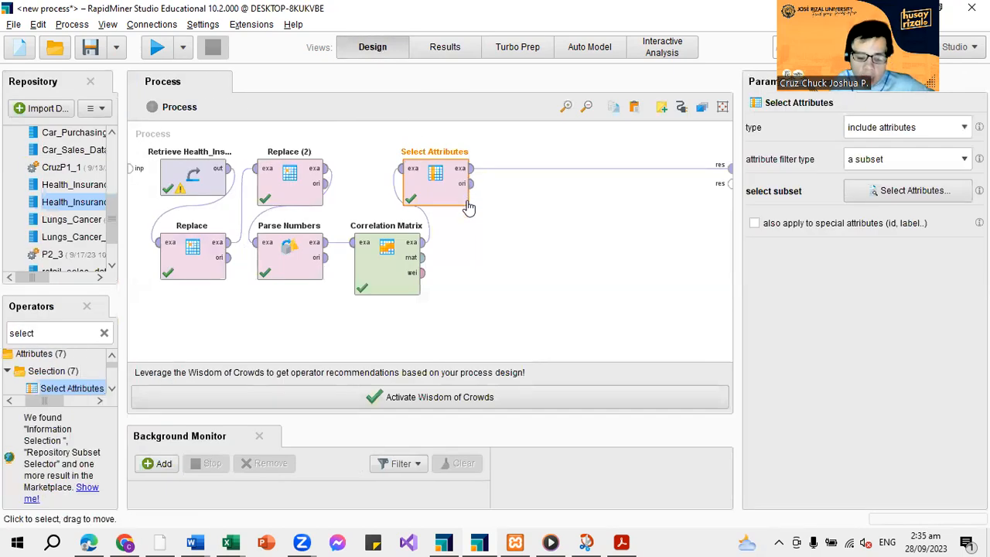
Insert a Set Role operator between Select Attributes and the result port
left_click(105, 335)
type("s")
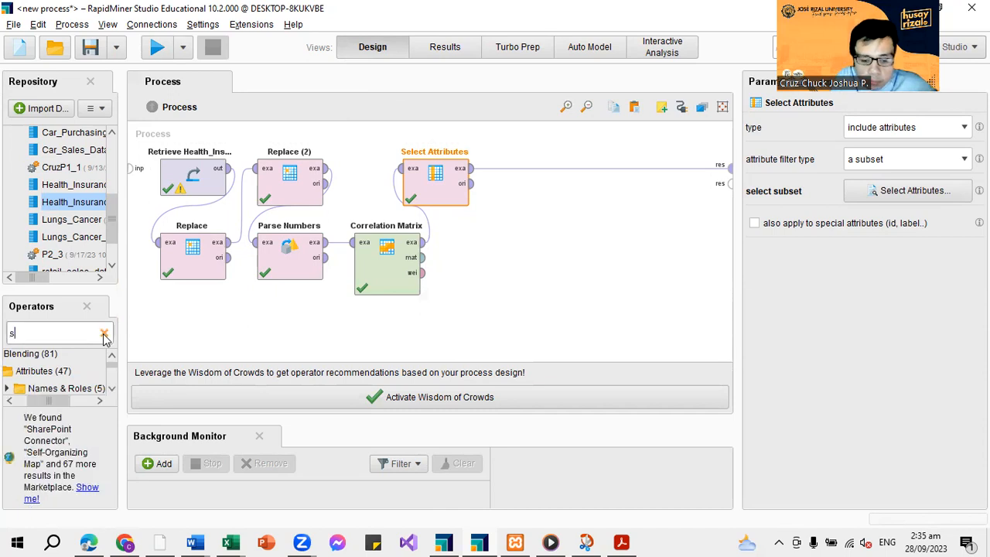
type("et r")
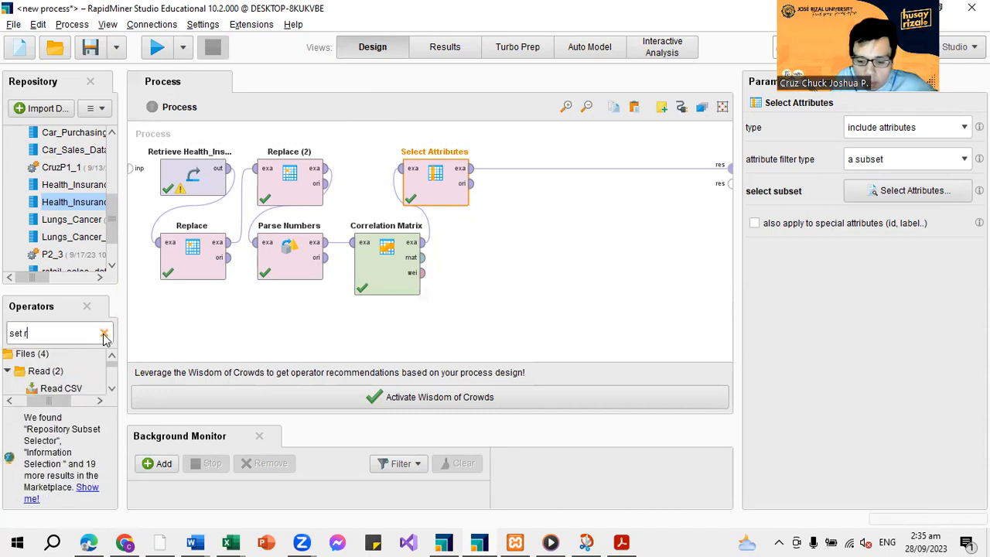
type("ol")
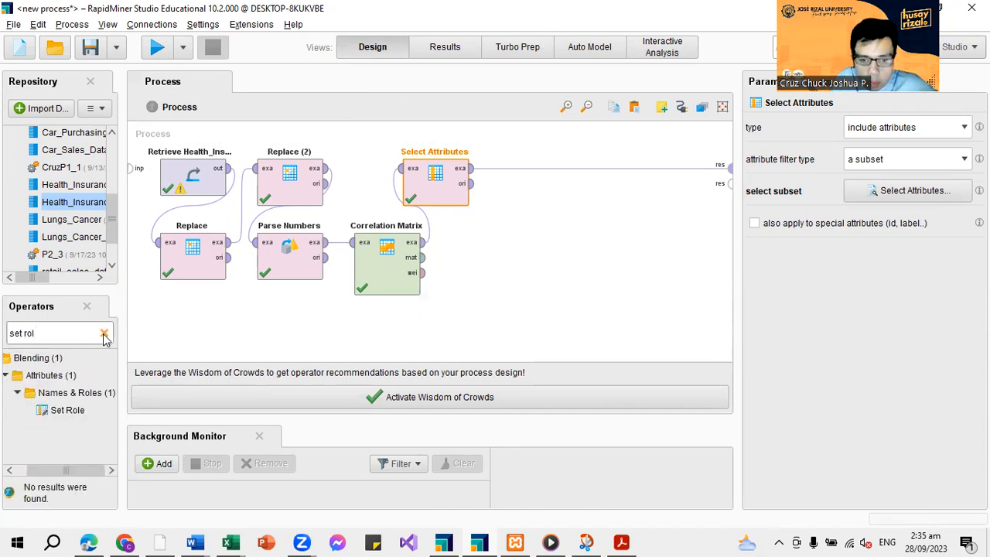
left_click_drag(67, 410, 518, 176)
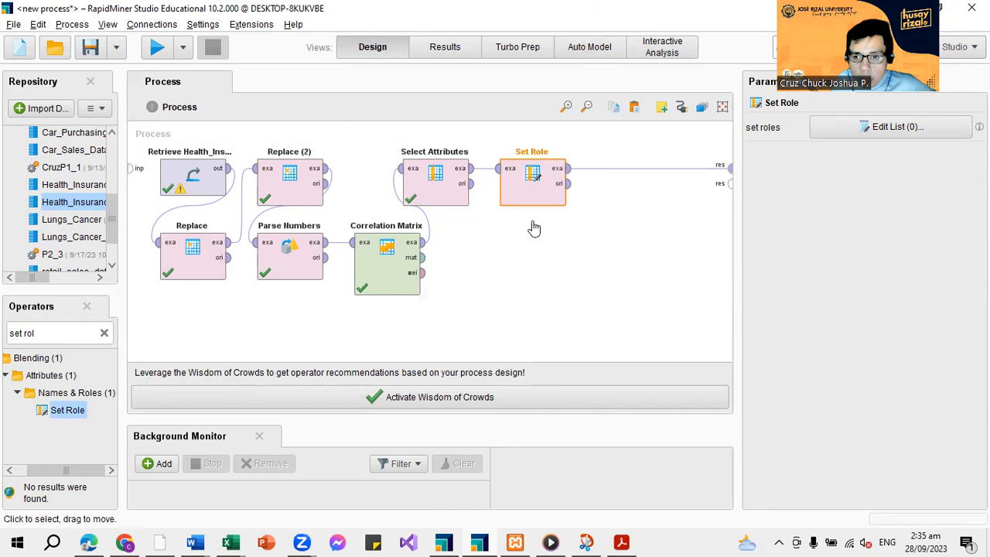
Rearrange the process so Set Role sits beside Correlation Matrix and Select Attributes directly above Correlation Matrix
left_click_drag(543, 200, 502, 283)
left_click_drag(444, 184, 394, 184)
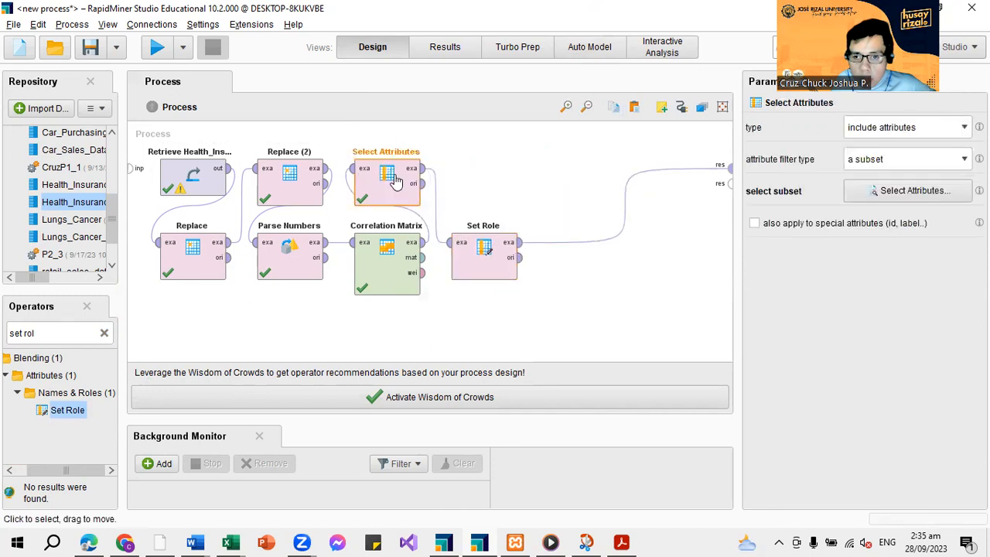
left_click(386, 265)
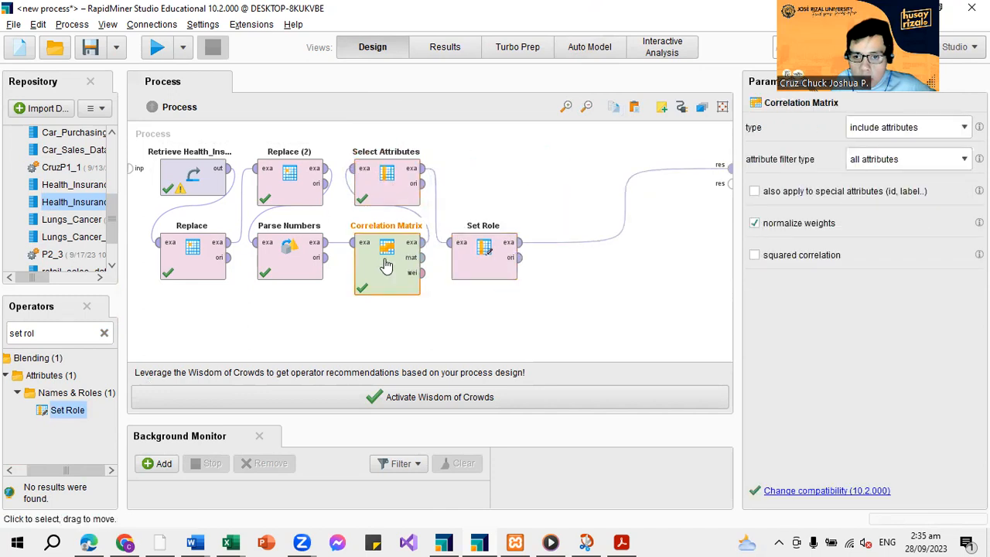
Give the charges attribute the target role label in Set Role and run the process to review the example set
left_click(498, 266)
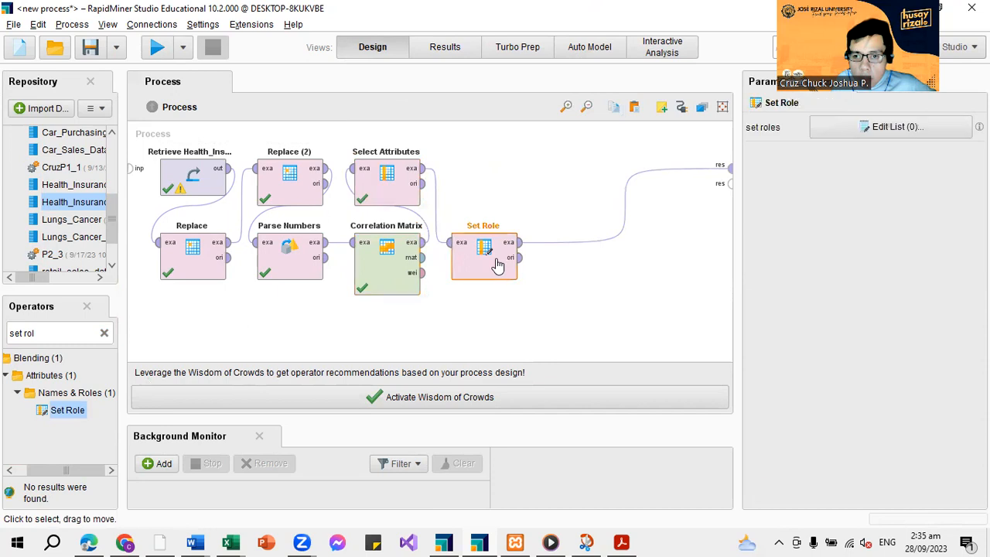
left_click(882, 126)
left_click(486, 180)
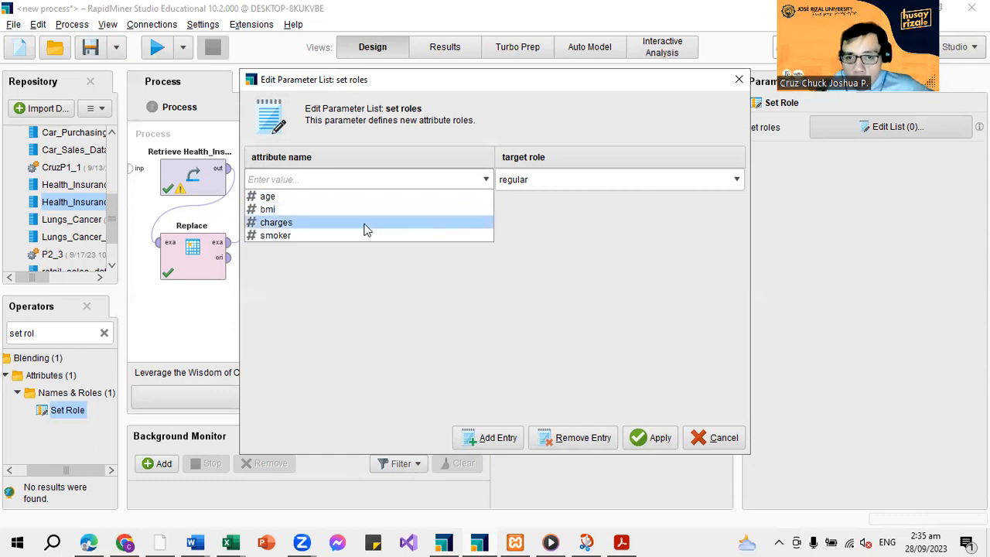
left_click(323, 223)
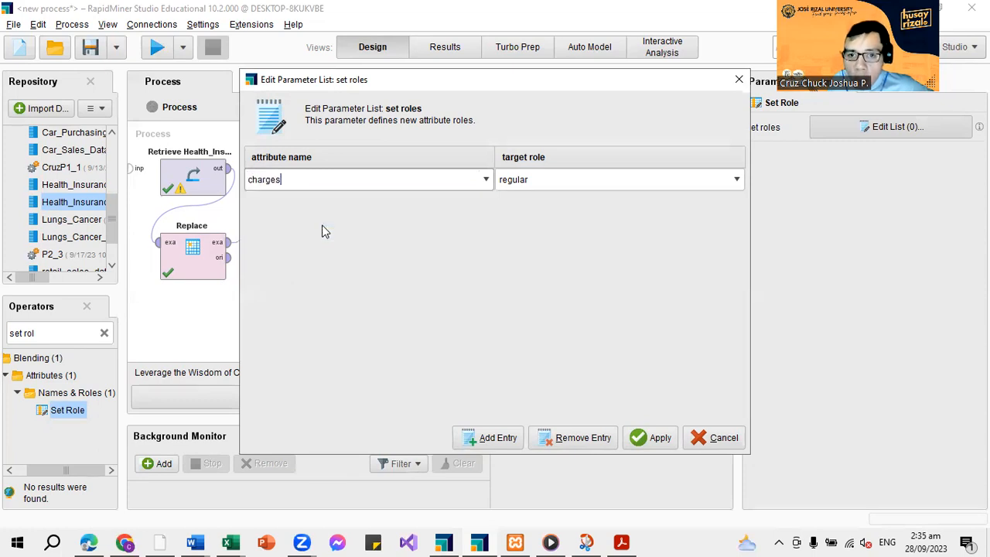
left_click(554, 186)
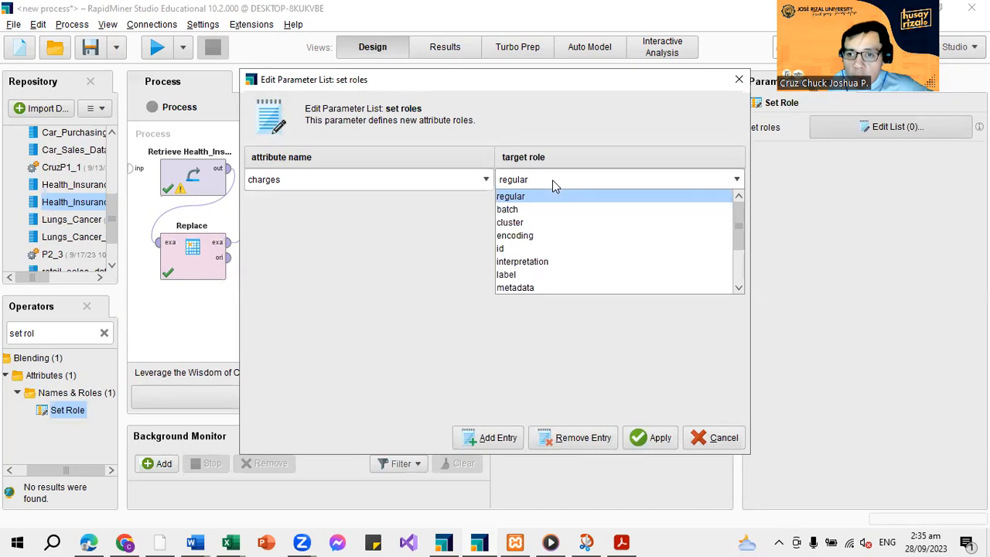
left_click(516, 276)
left_click(654, 438)
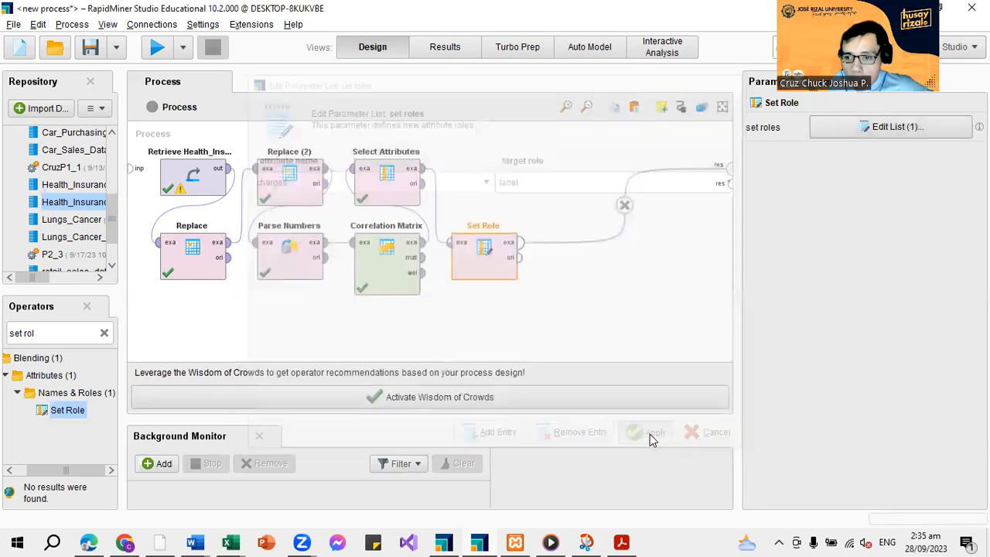
left_click(154, 50)
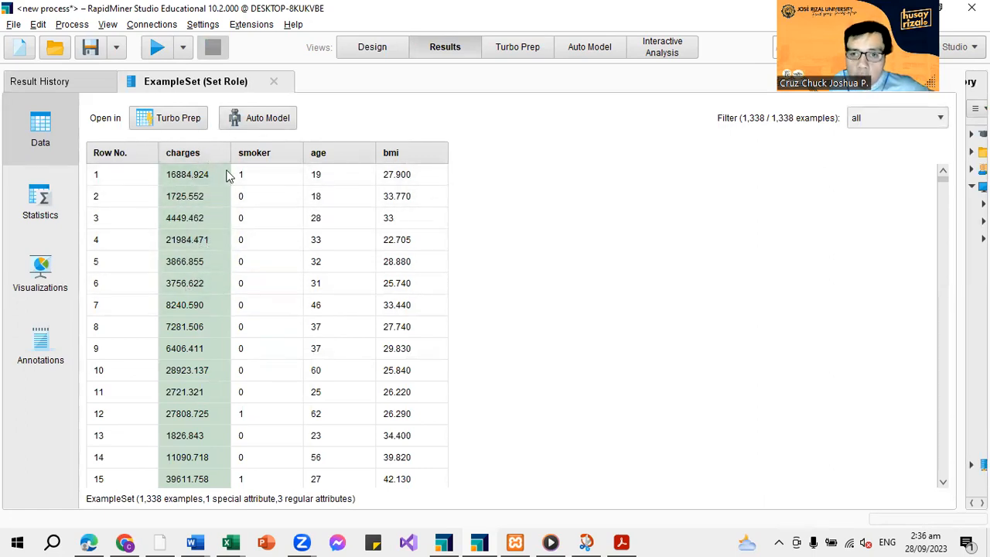
left_click(365, 48)
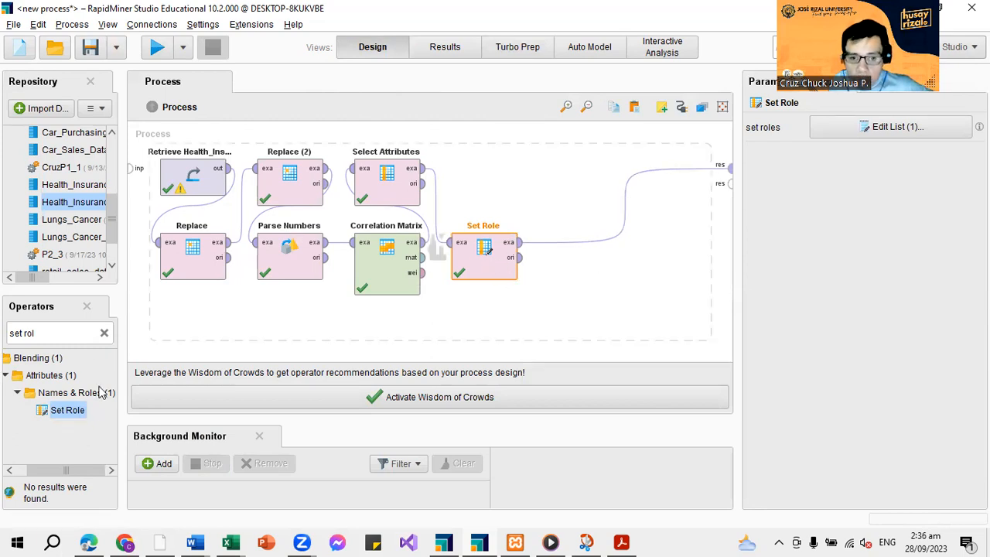
Insert a Split Data operator between Set Role and the result port
left_click(104, 333)
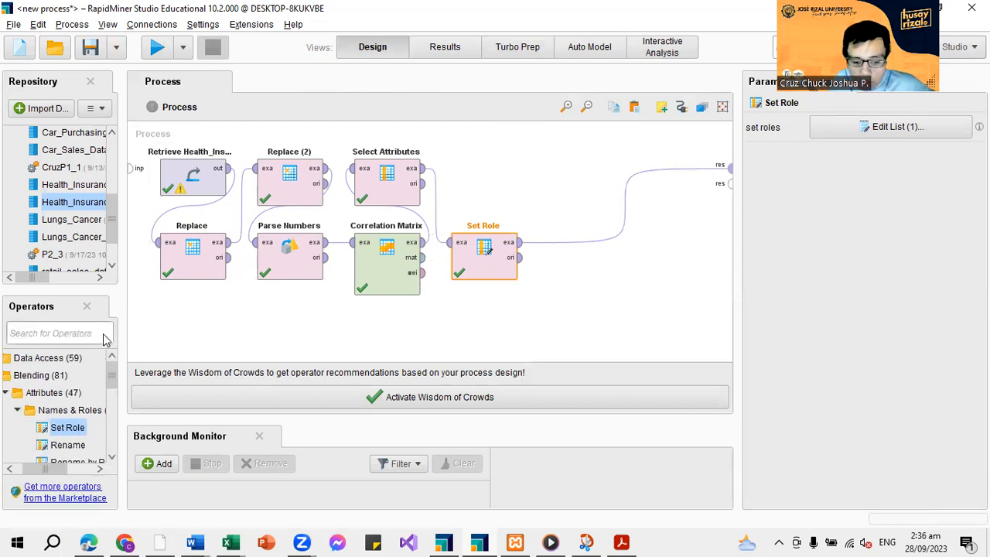
type("split")
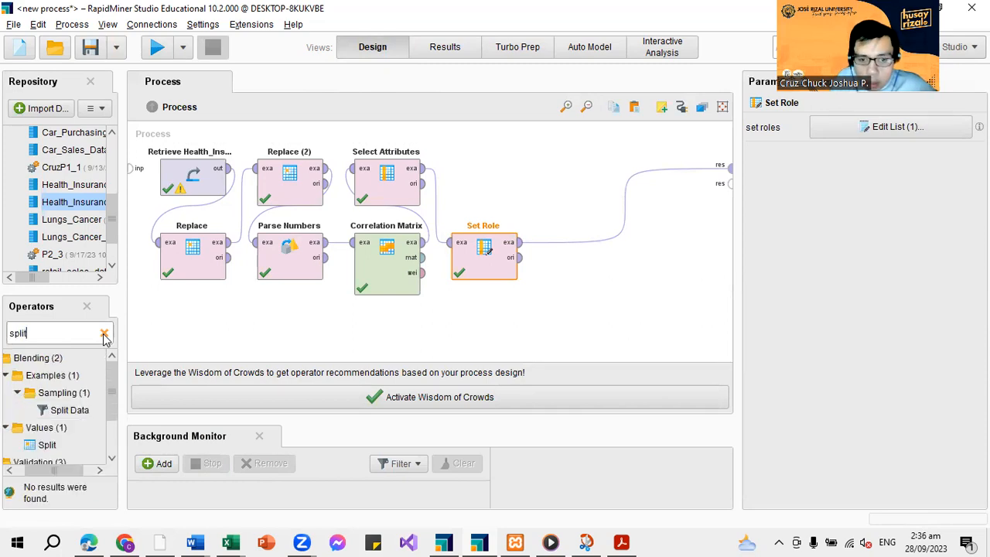
left_click_drag(62, 411, 552, 252)
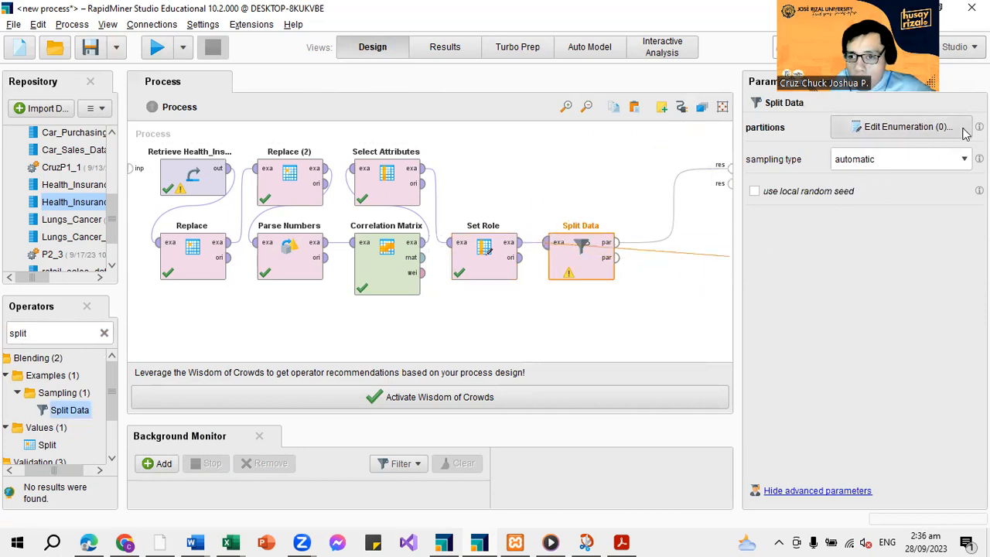
Define Split Data partitions with ratios 0.7 and 0.3, and run the process to review the first partition
left_click(891, 136)
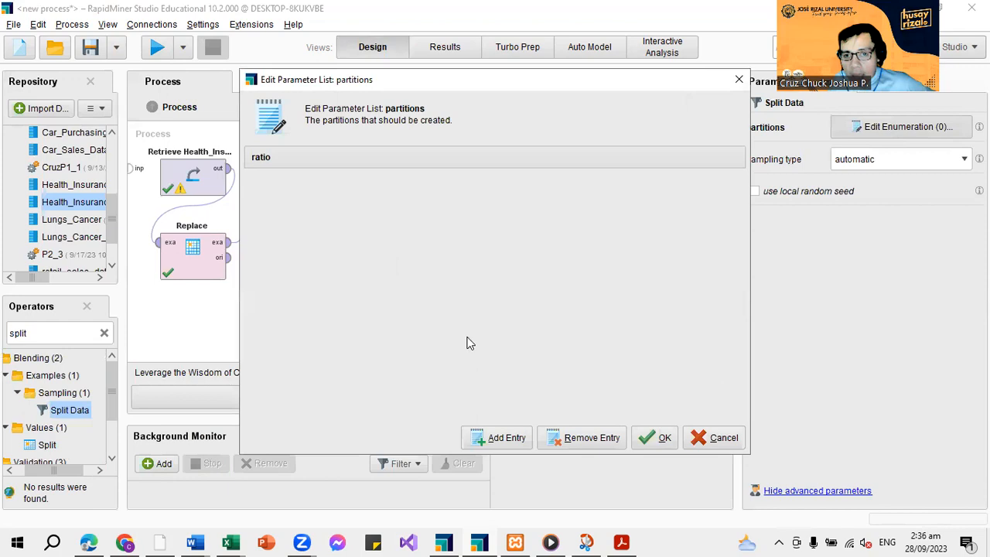
left_click(492, 432)
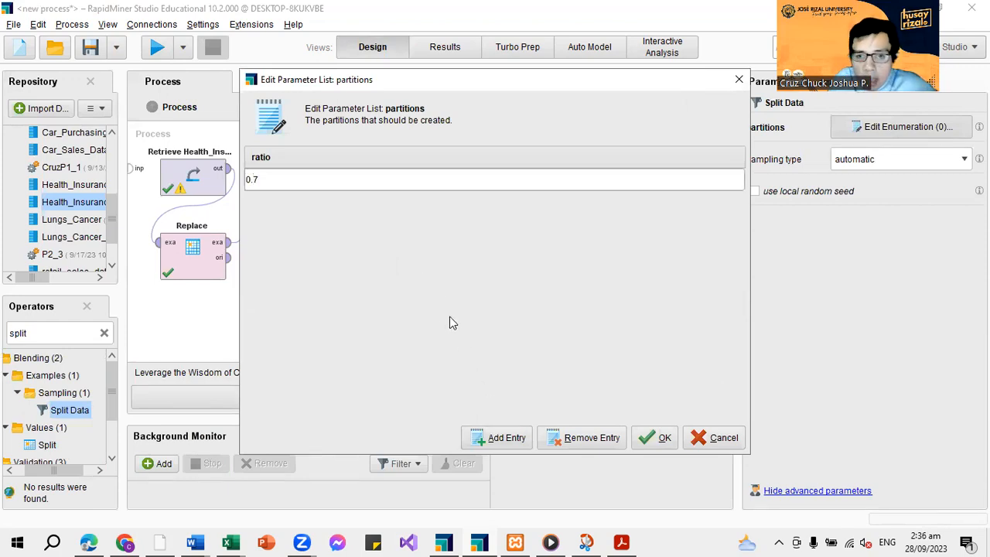
type("0.7")
left_click(472, 437)
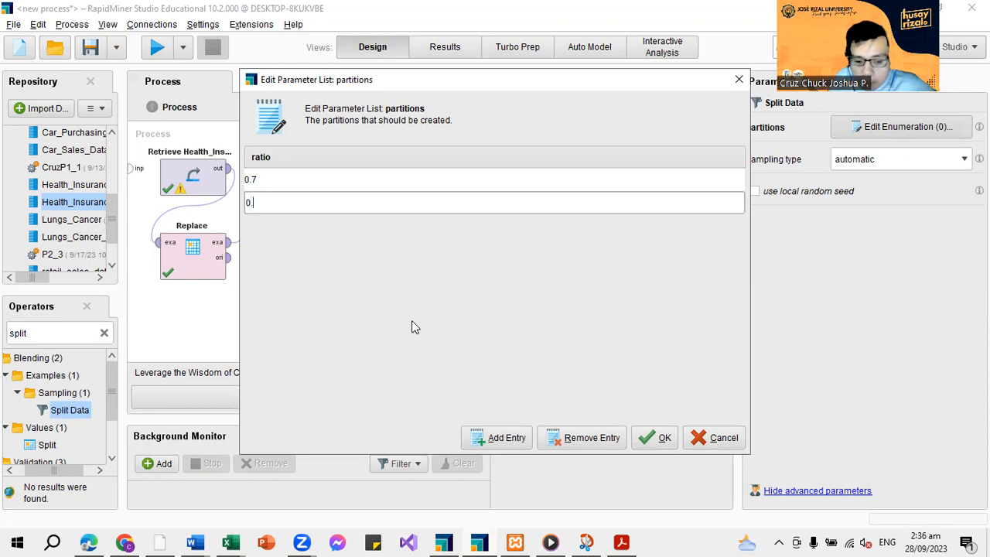
left_click(495, 435)
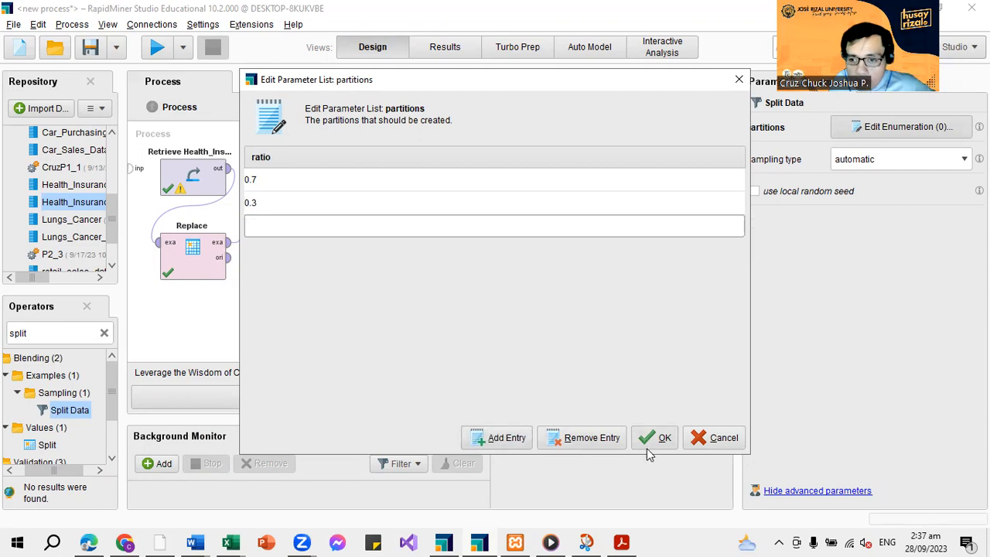
left_click(593, 439)
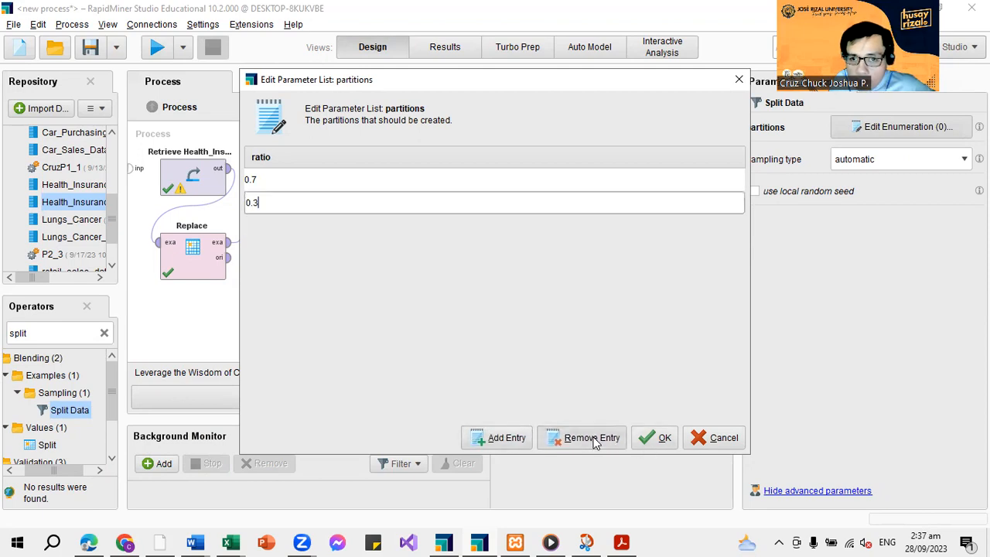
left_click(656, 438)
left_click(157, 47)
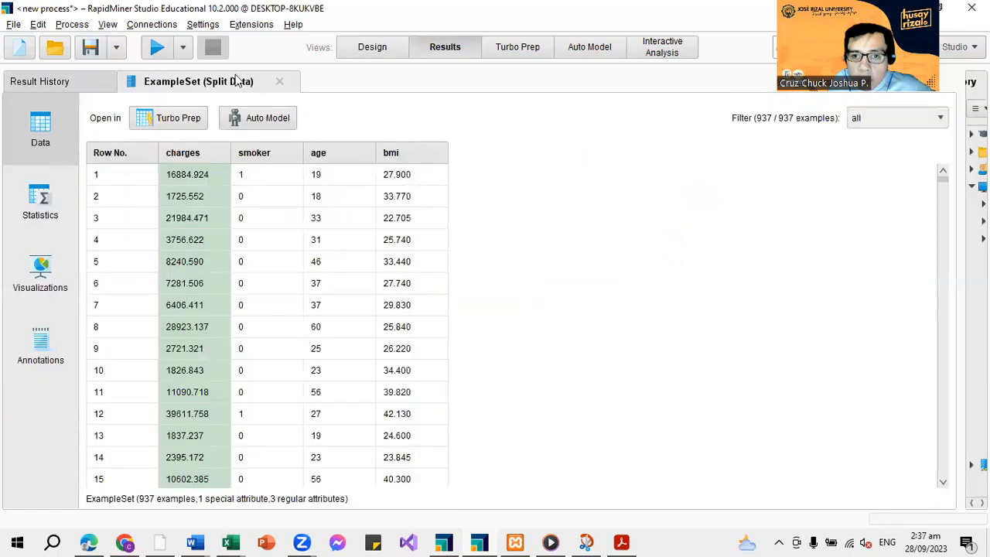
left_click(365, 48)
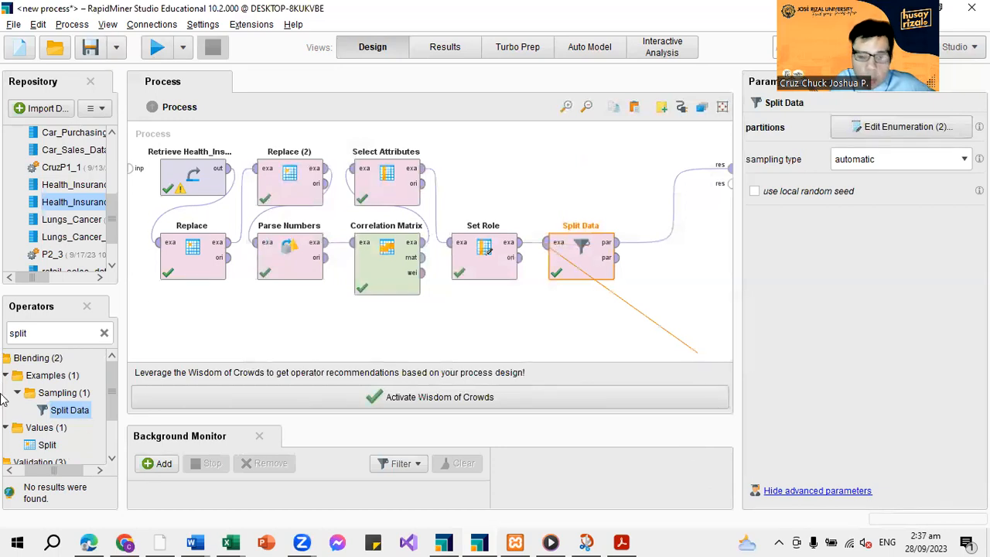
Move Split Data above Set Role and insert a Linear Regression operator after Split Data's first partition output
left_click(103, 333)
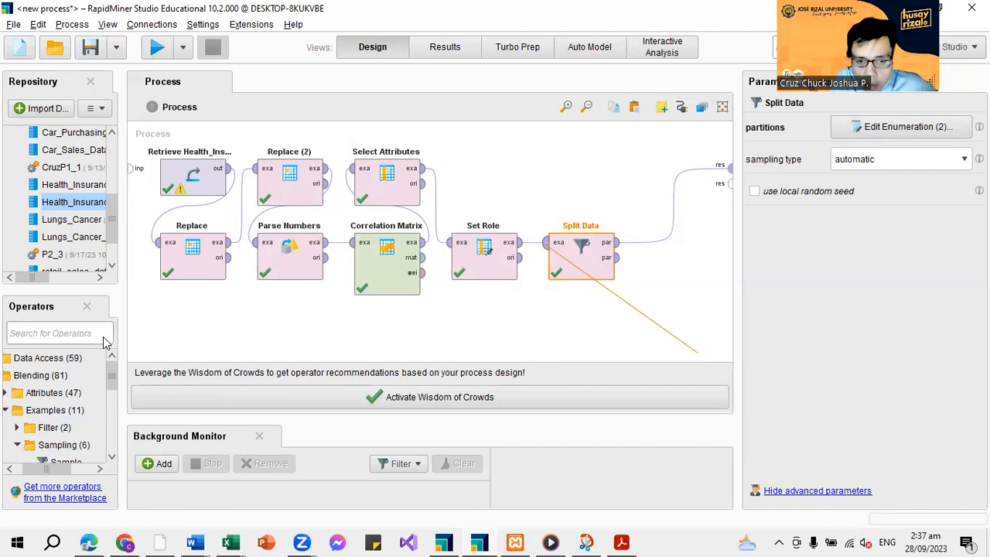
type("lin")
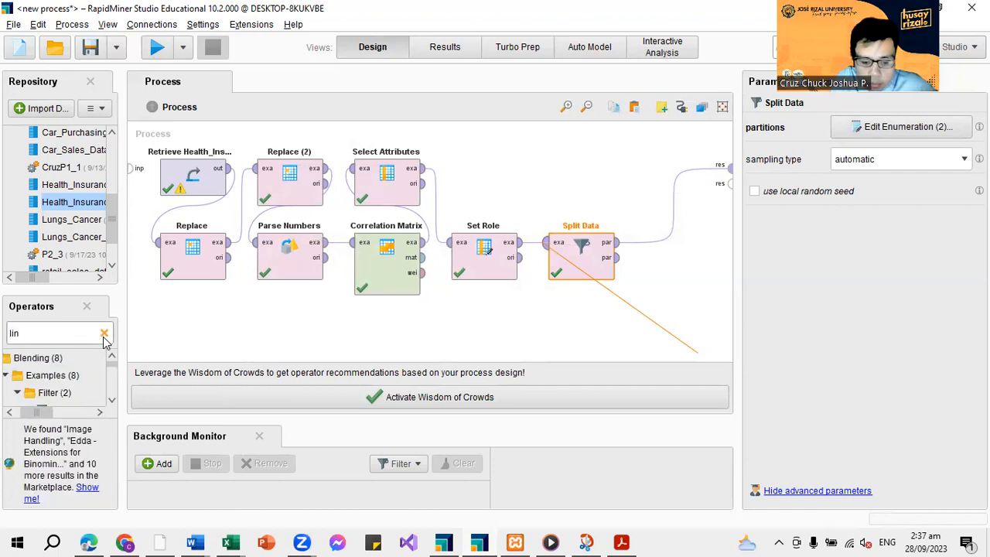
type("ea")
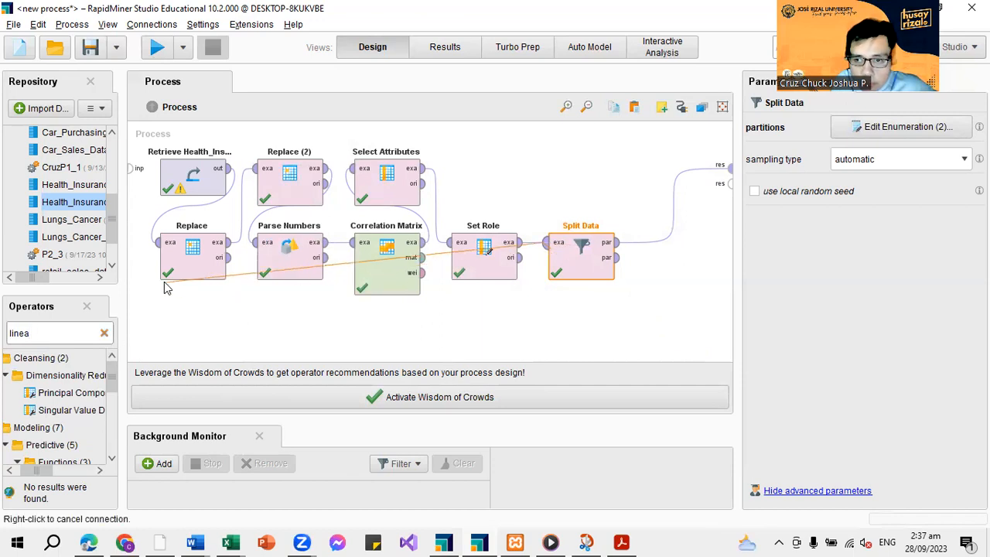
left_click(576, 270)
right_click(526, 183)
left_click_drag(571, 277, 497, 192)
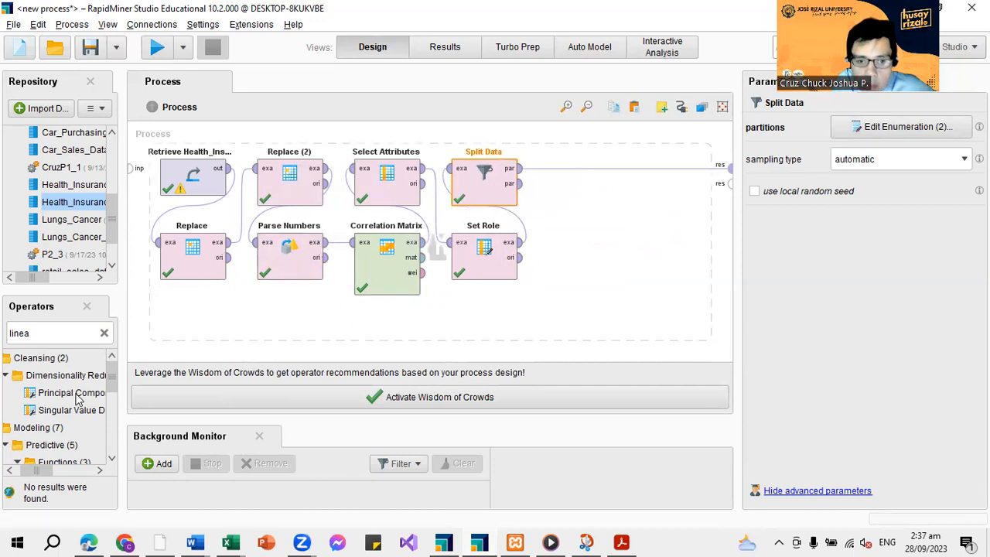
scroll(104, 404, "down", 1)
scroll(105, 403, "down", 3)
left_click_drag(77, 438, 557, 173)
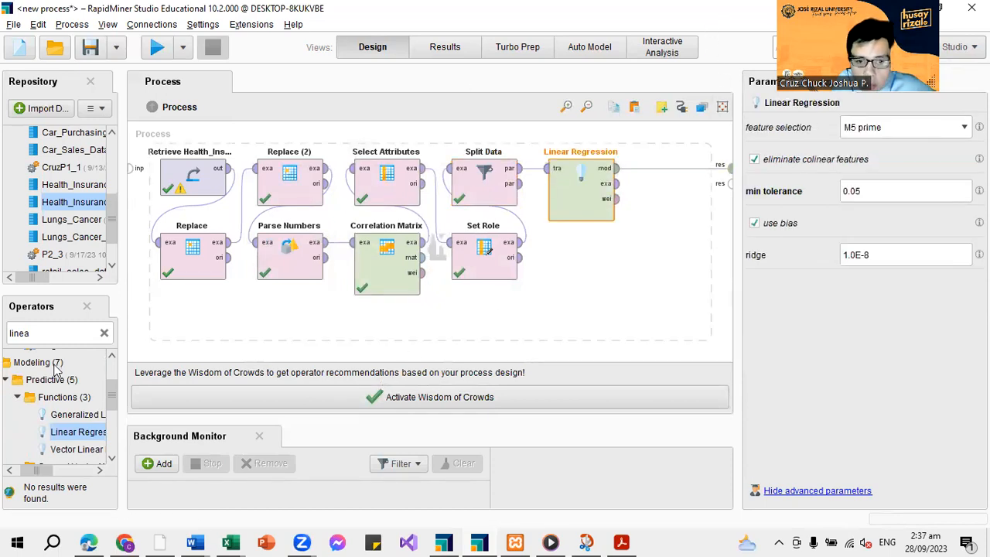
Insert a Multiply operator below Linear Regression, on the connection from its model output to the result port
left_click(105, 334)
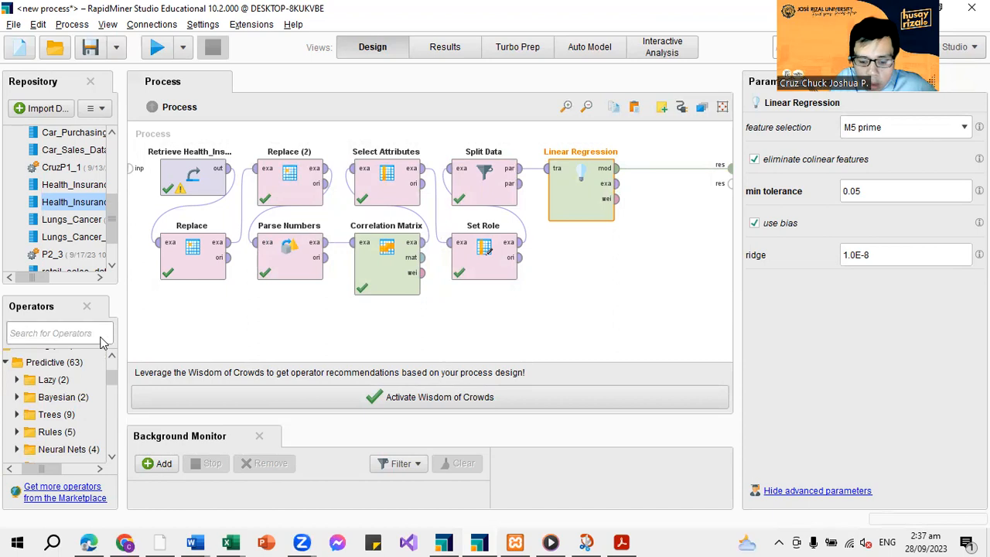
type("mul")
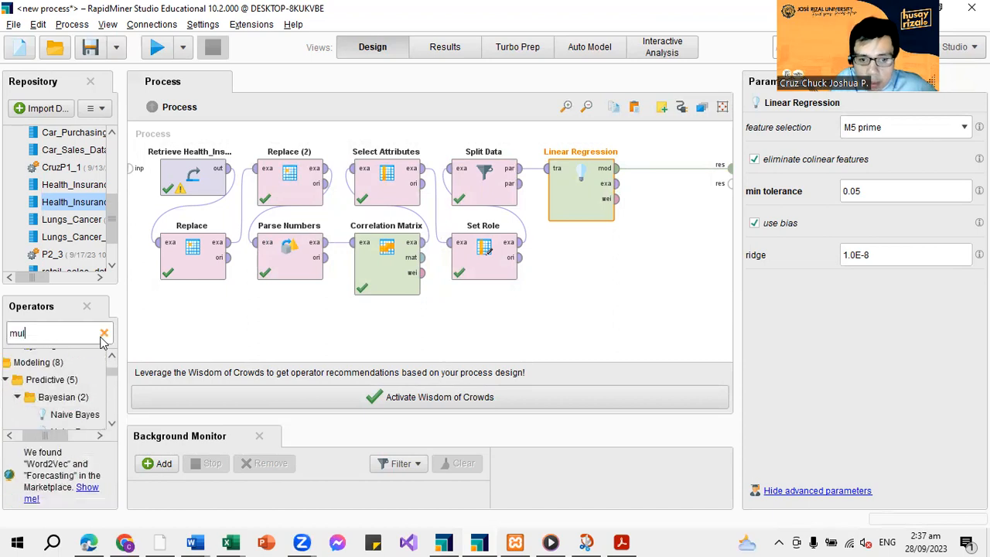
scroll(74, 399, "down", 10)
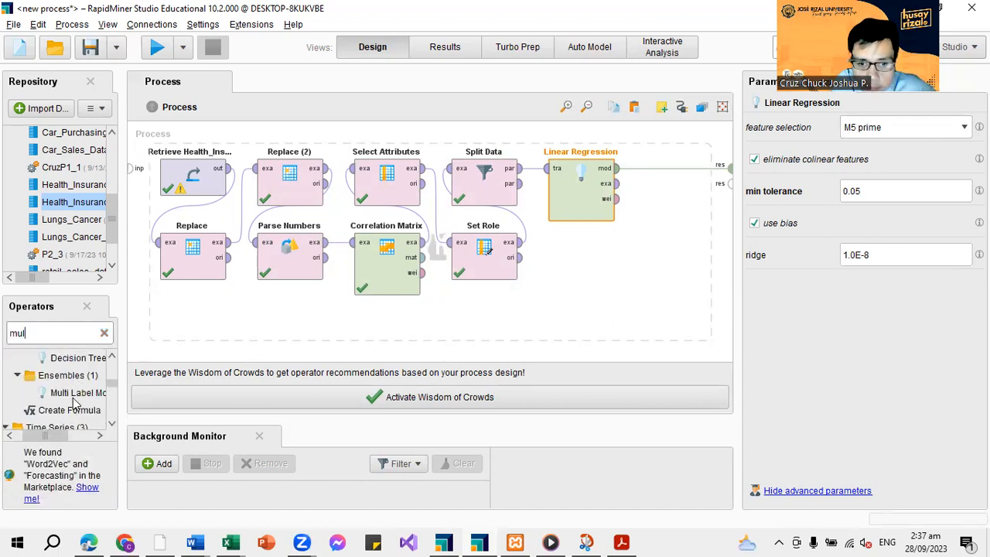
scroll(73, 403, "down", 1)
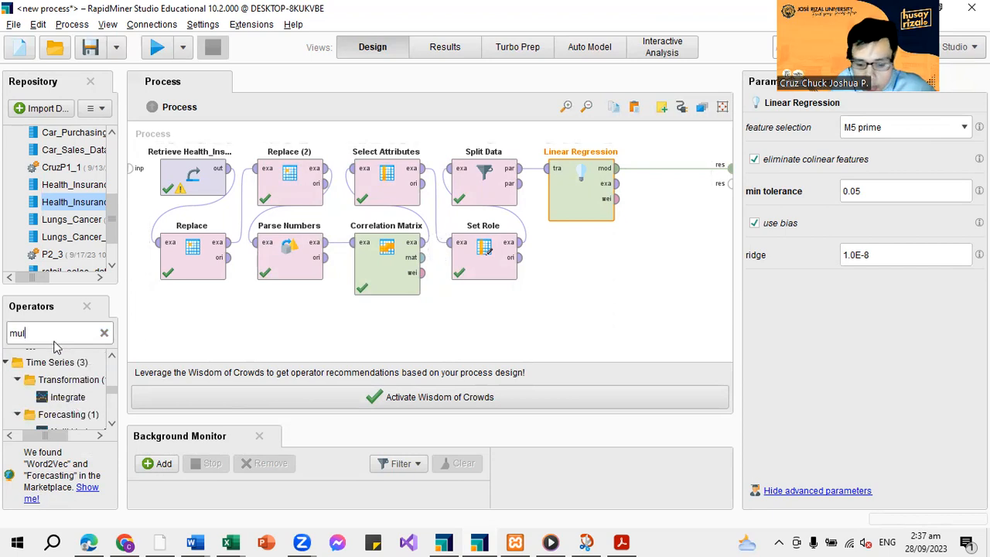
type("tiply")
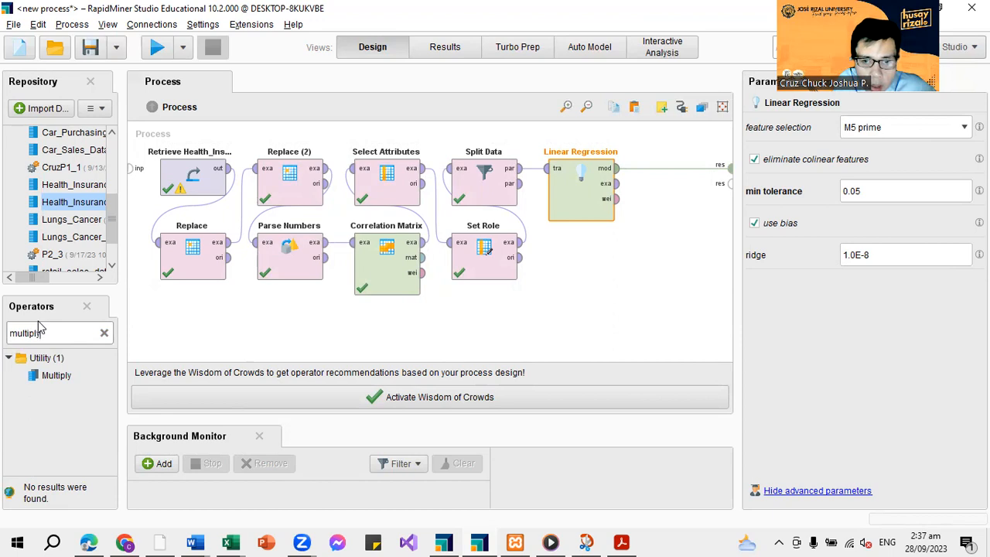
left_click_drag(58, 376, 619, 287)
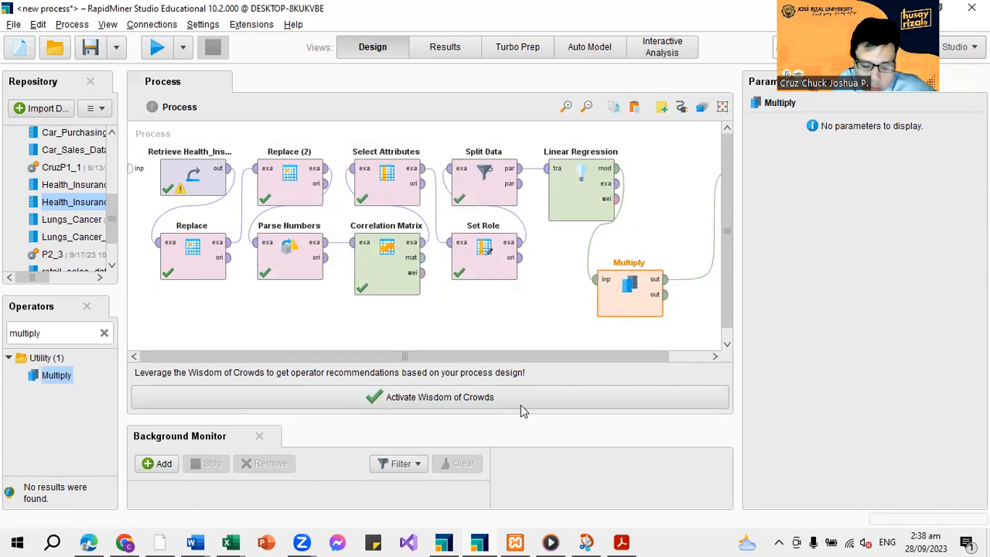
left_click(104, 332)
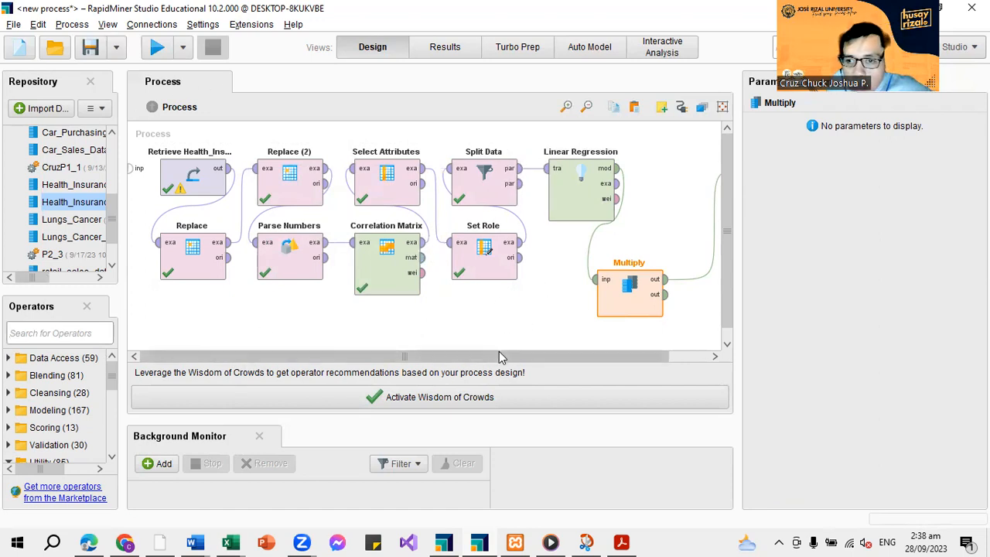
left_click_drag(500, 357, 545, 357)
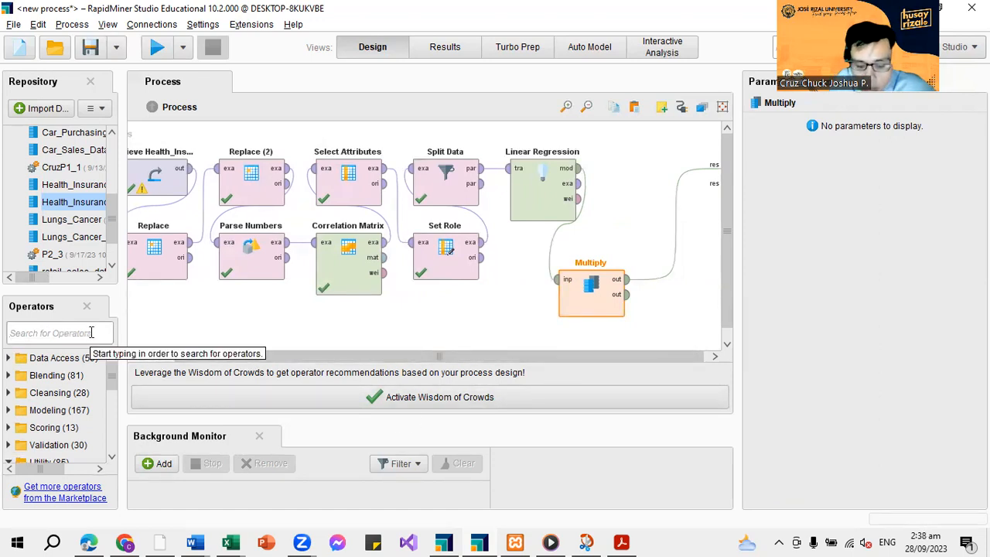
type("mode")
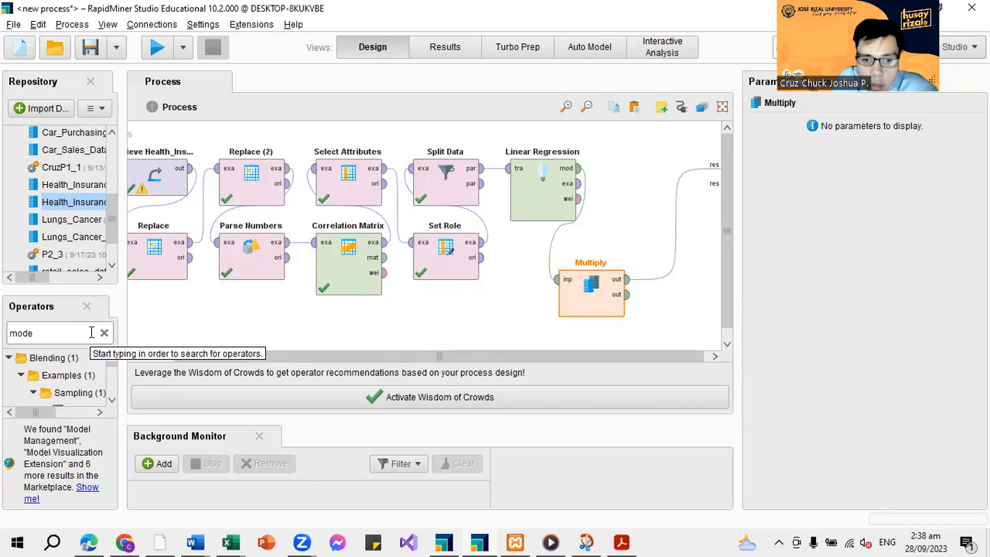
type("l")
scroll(62, 391, "down", 5)
scroll(61, 399, "up", 5)
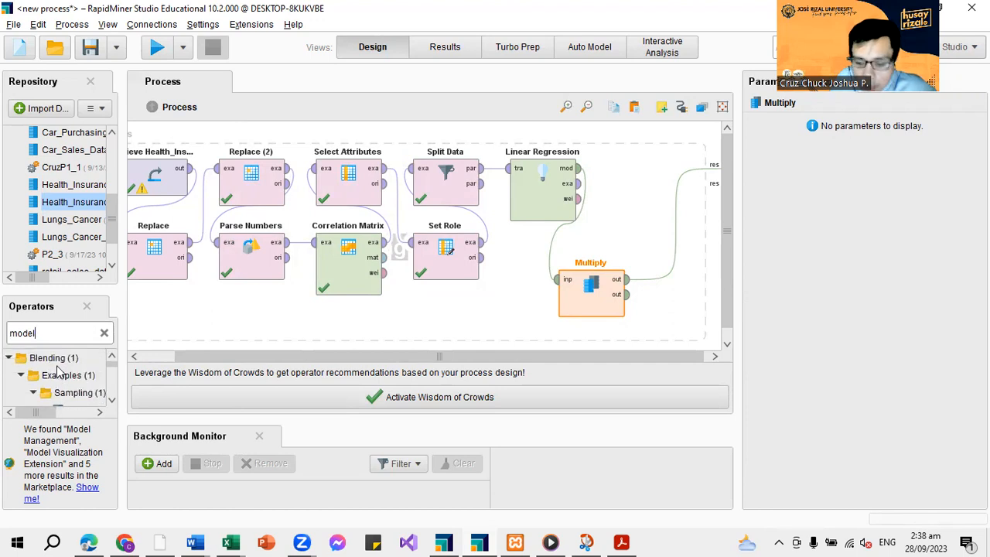
key("BackSpace")
key("BackSpace")
key("BackSpace")
Find the Apply Model operator and insert it on the connection between Multiply's first output and the result port
type("appl")
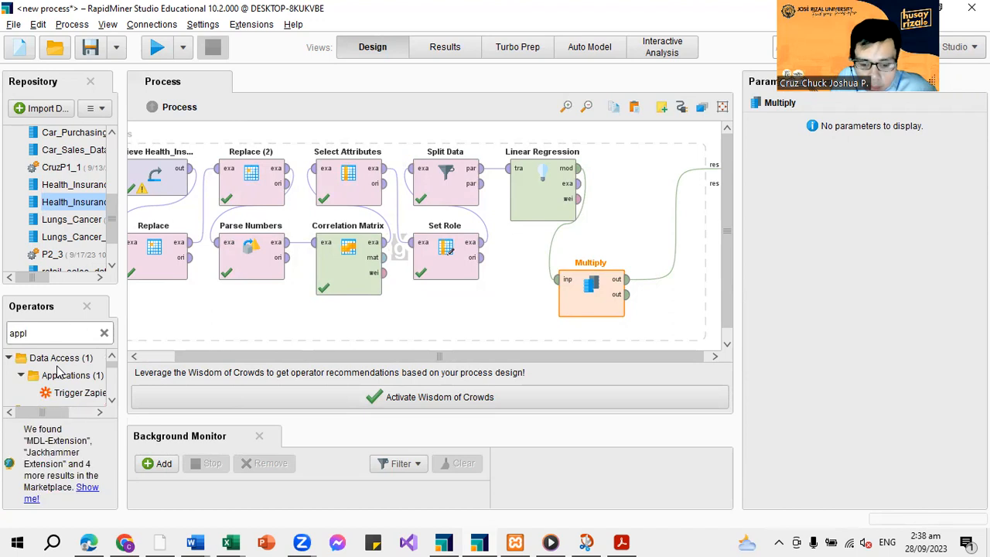
type("y mo")
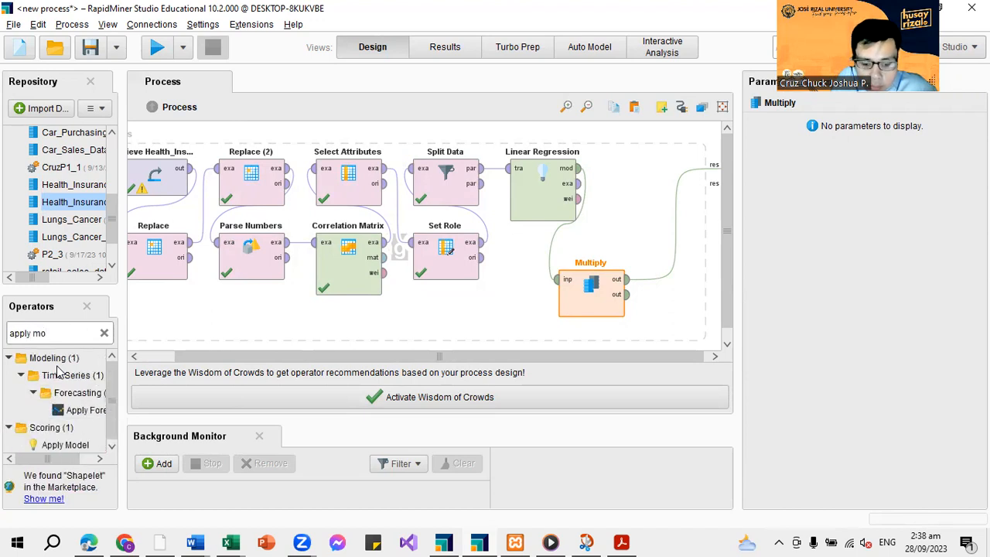
type("del")
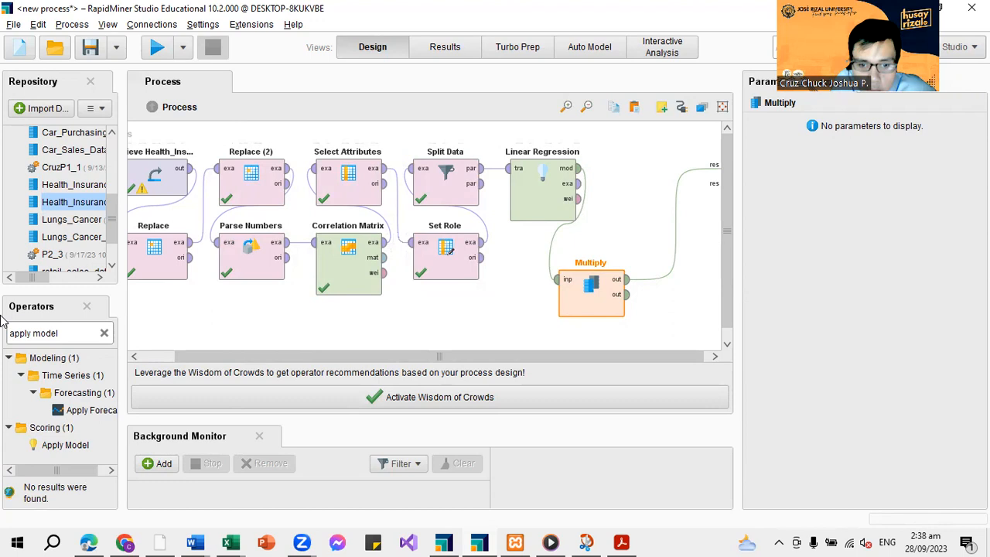
scroll(57, 398, "right", 1)
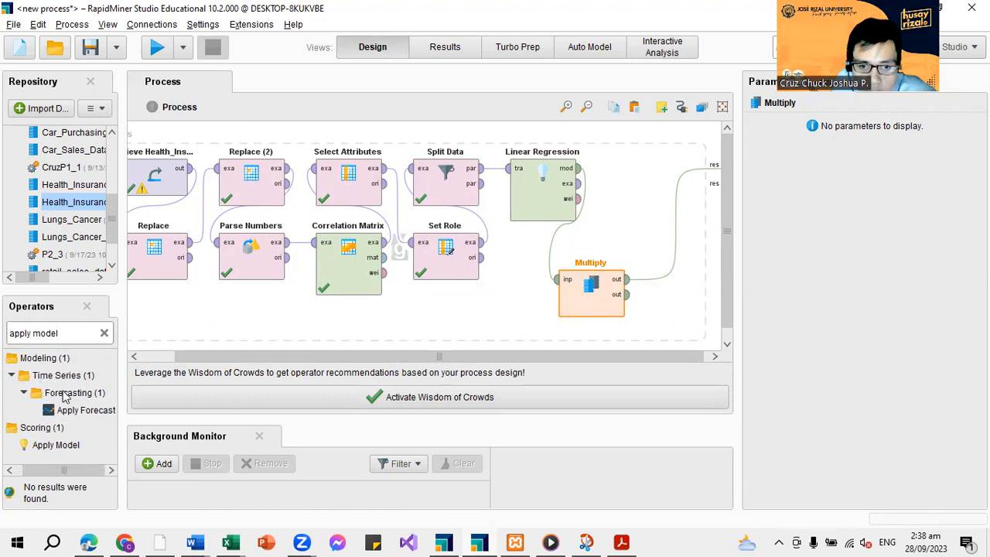
scroll(65, 396, "left", 1)
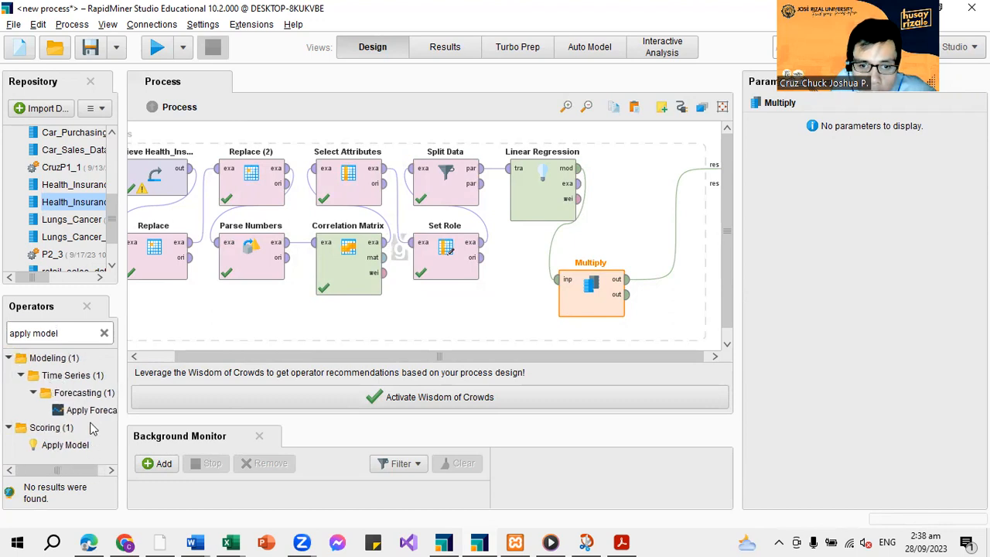
left_click(65, 445)
left_click_drag(336, 304, 671, 234)
left_click_drag(51, 446, 677, 203)
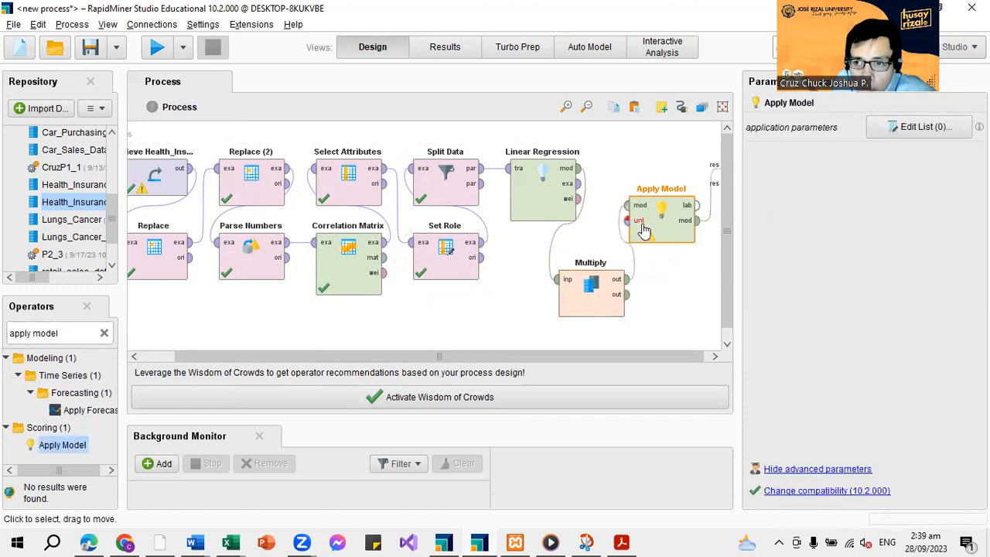
Rename the Apply Model operator as "train apply"
double_click(687, 187)
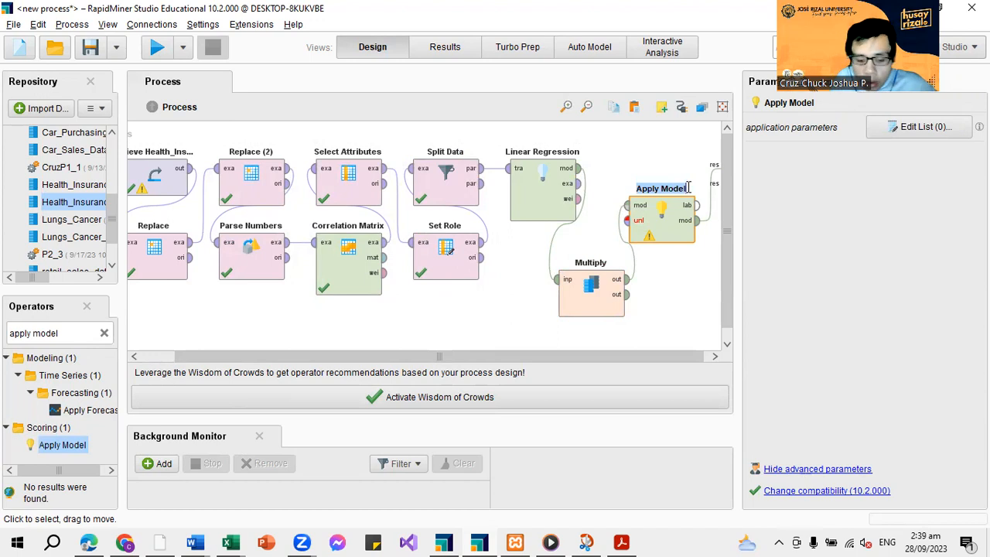
type("traing")
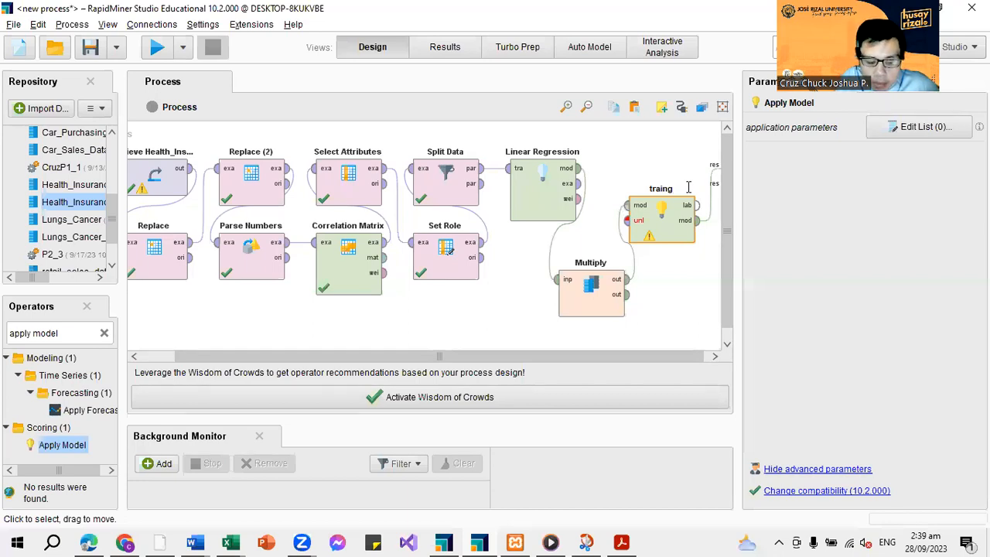
key("BackSpace")
type("app")
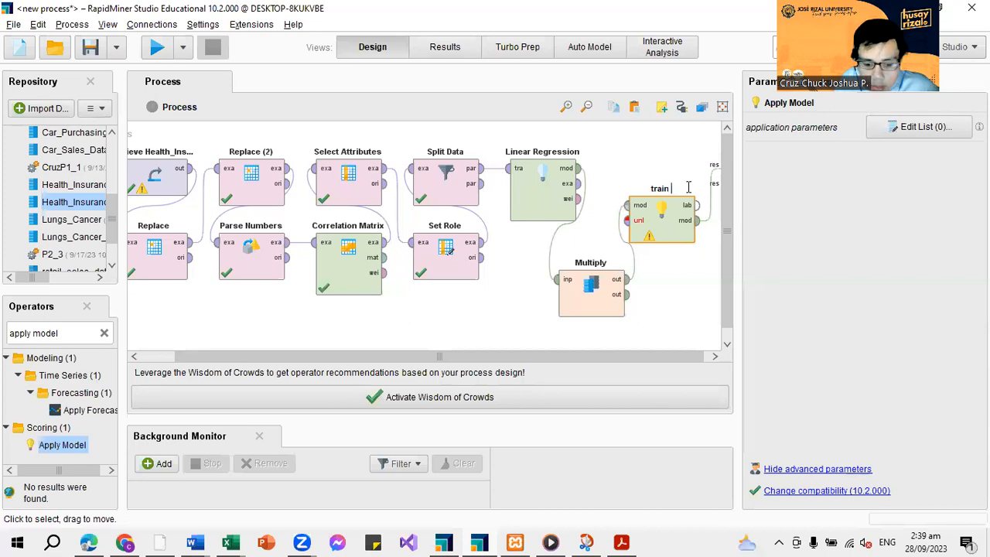
type("l")
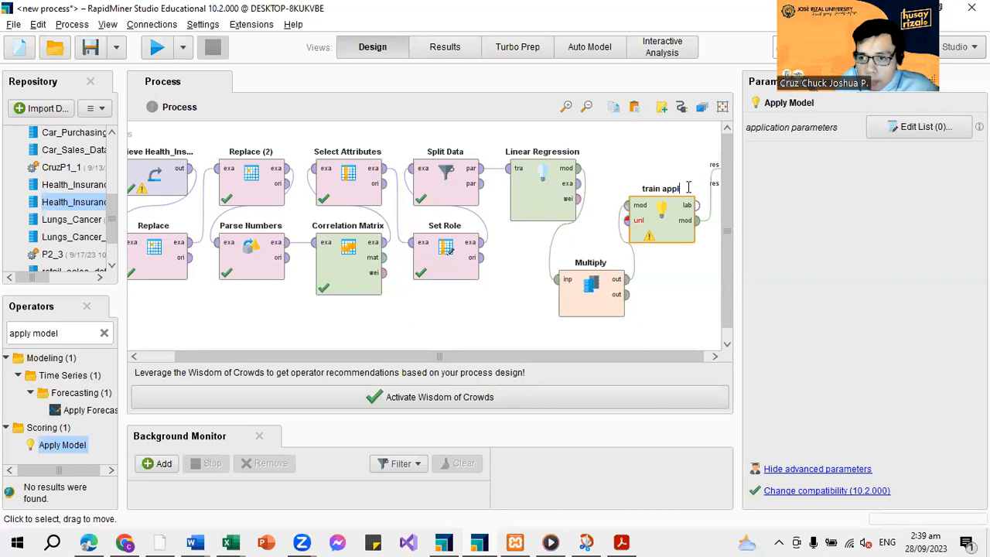
type("y")
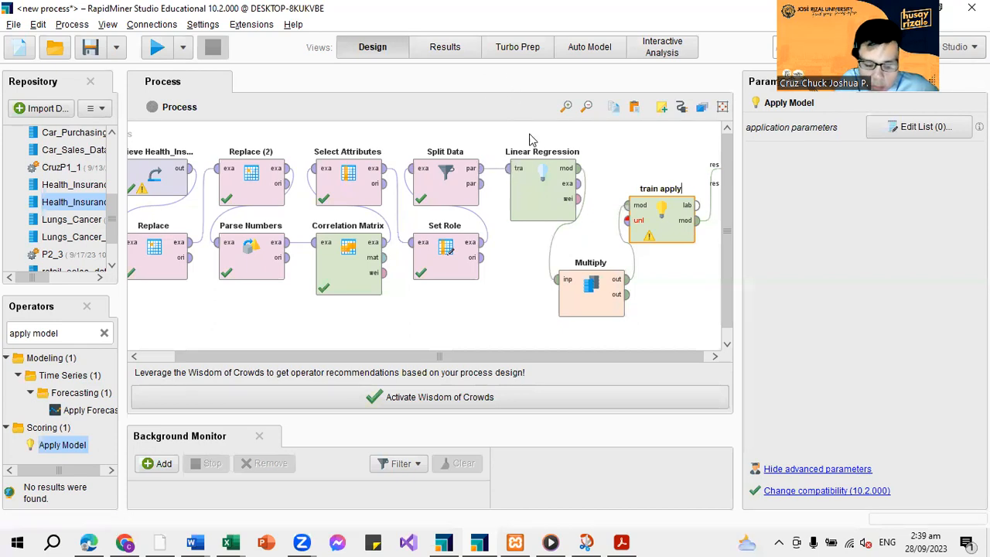
left_click(578, 168)
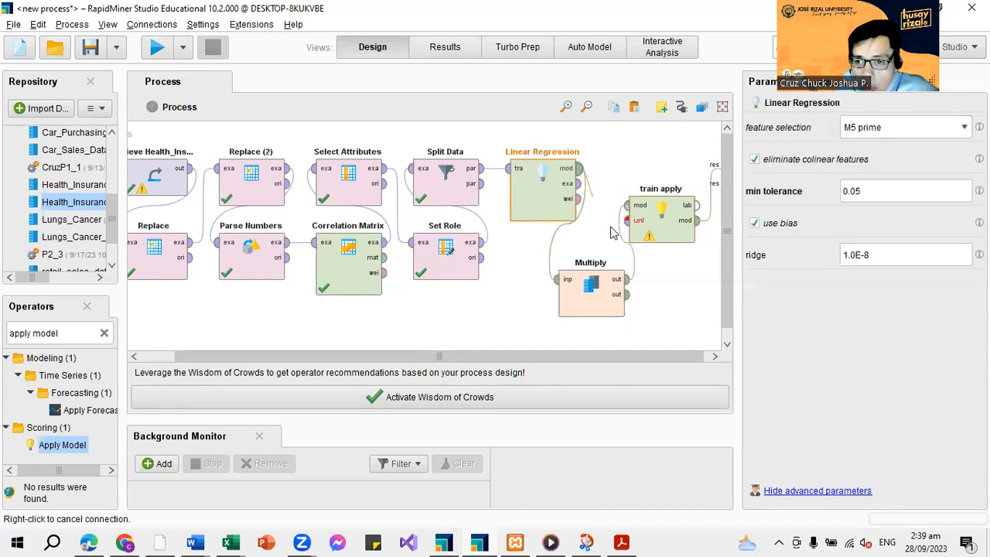
left_click(628, 289)
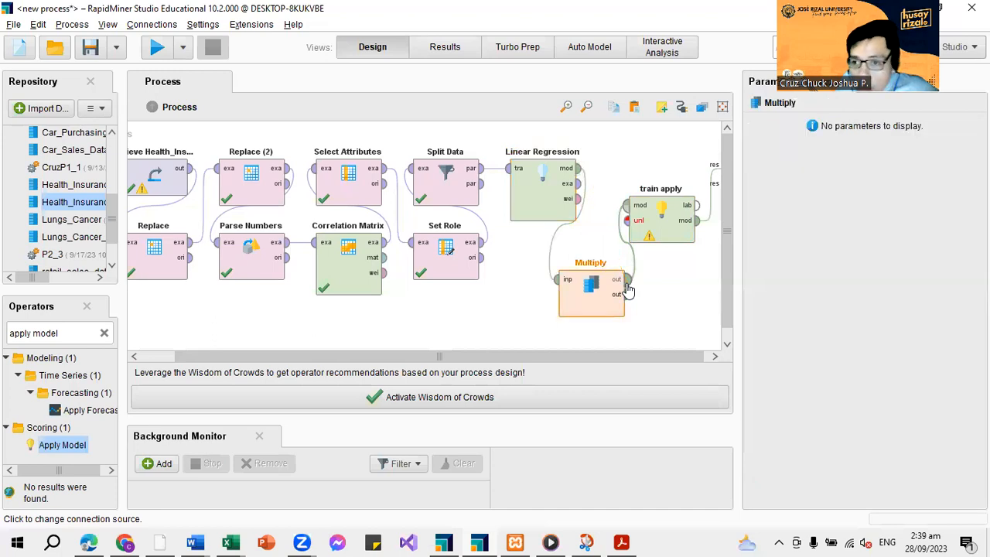
right_click(656, 298)
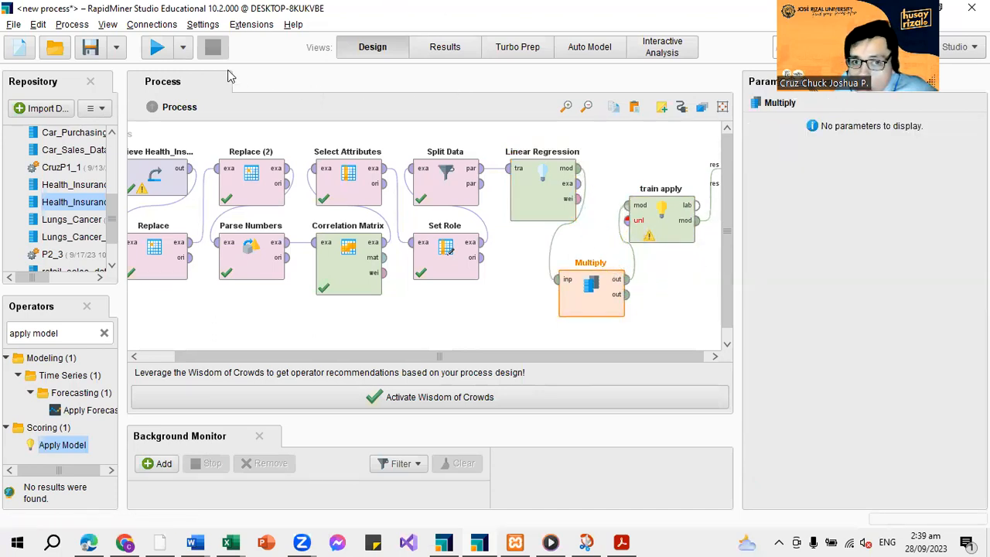
Make room beside train apply, find the Performance (Regression) operator and place it between train apply and the result ports
left_click_drag(453, 361, 459, 361)
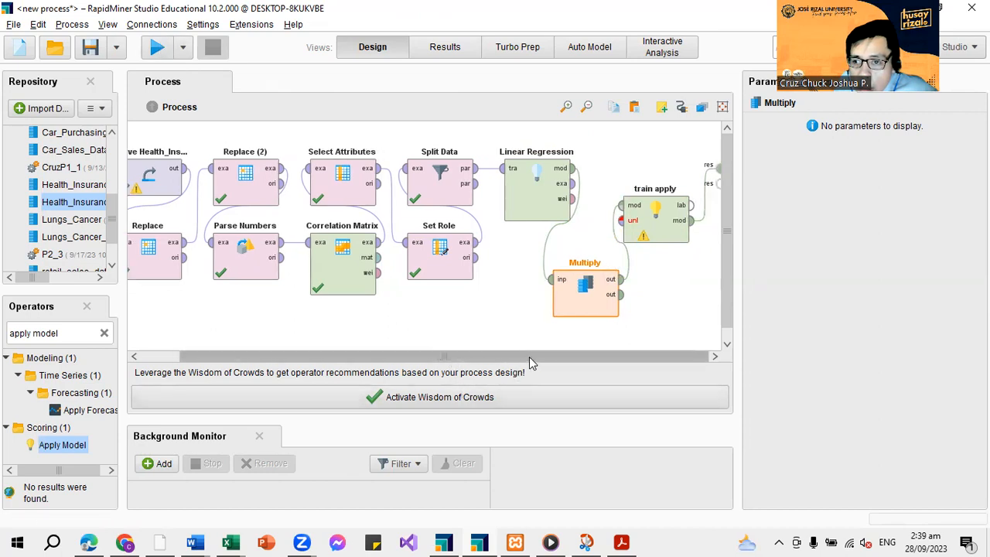
left_click_drag(668, 232, 647, 231)
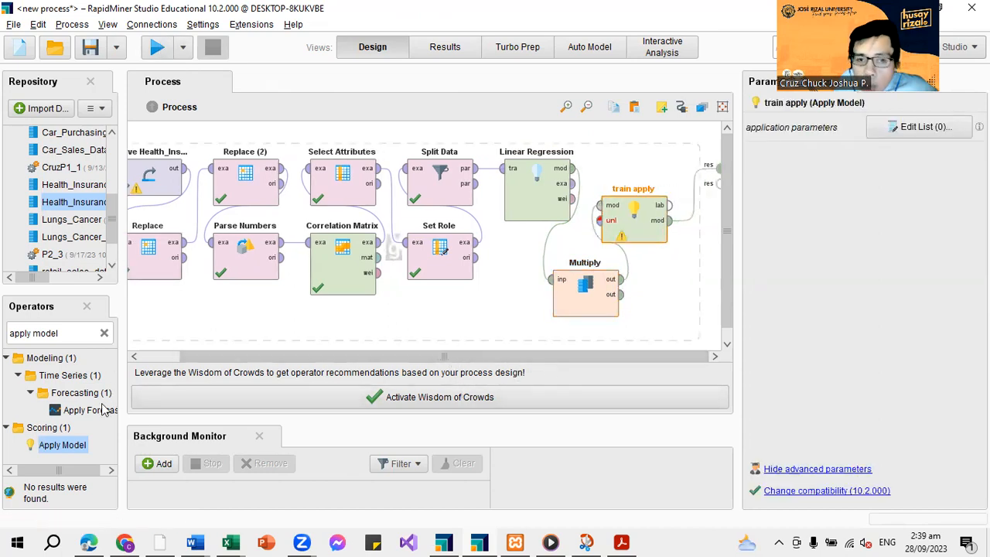
left_click(104, 333)
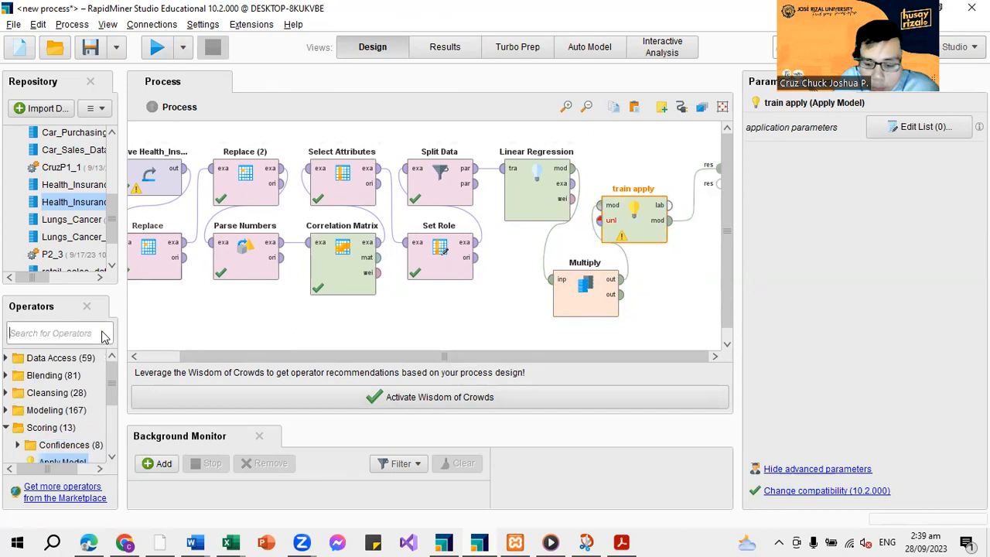
type("perf")
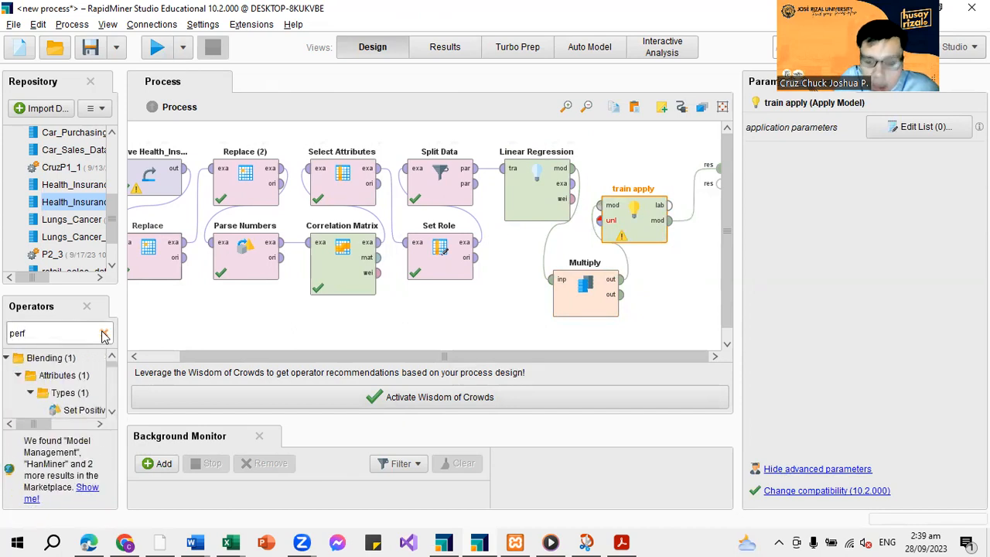
type("orma")
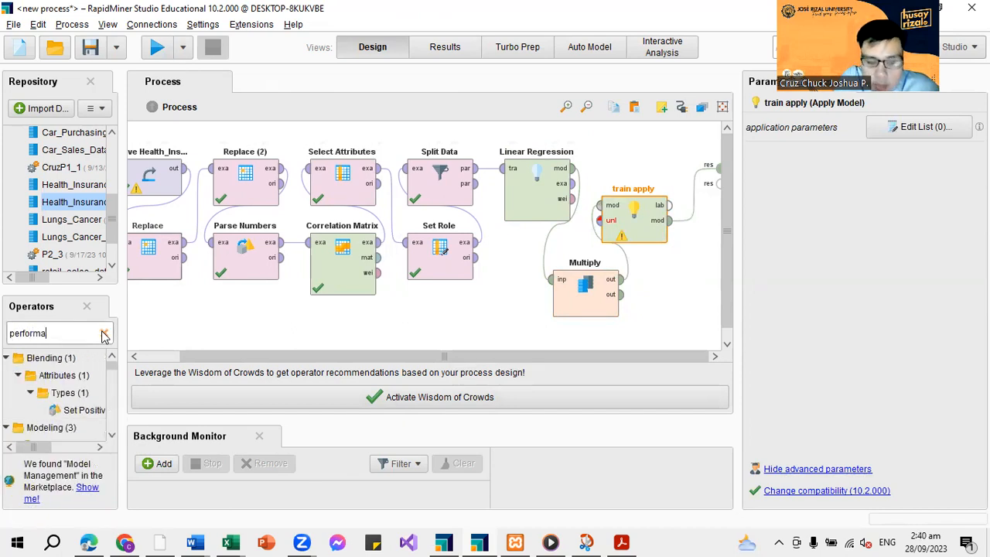
type("nc")
type("e")
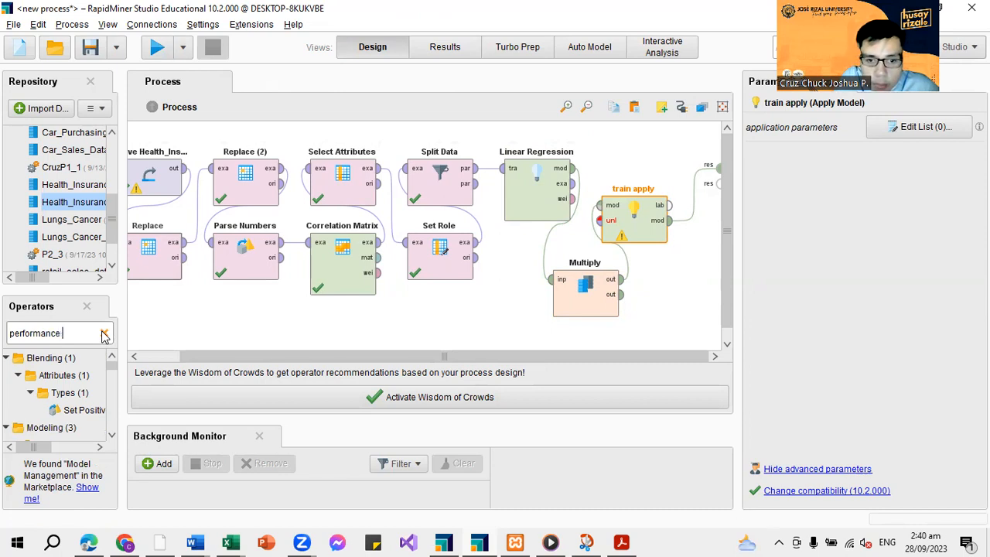
scroll(114, 439, "down", 3)
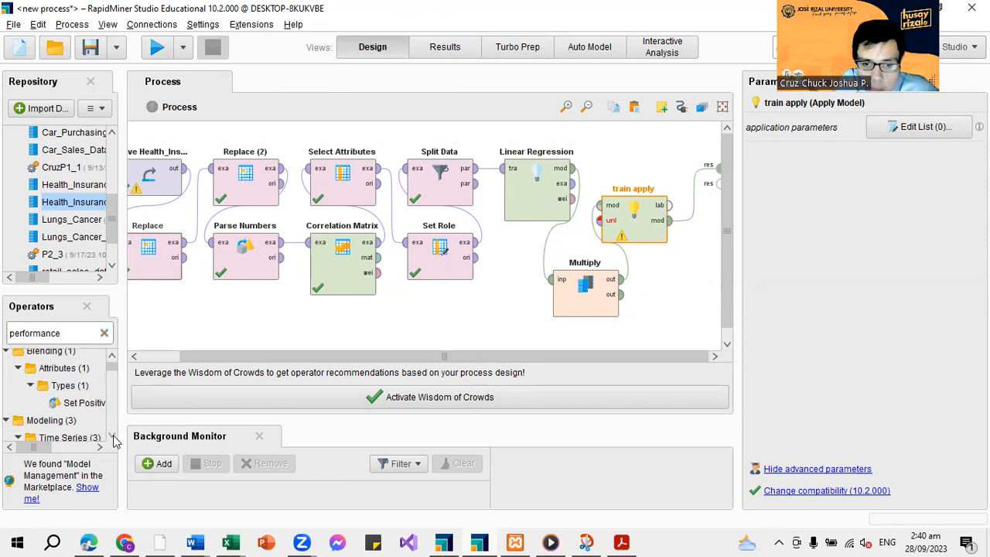
scroll(113, 439, "down", 5)
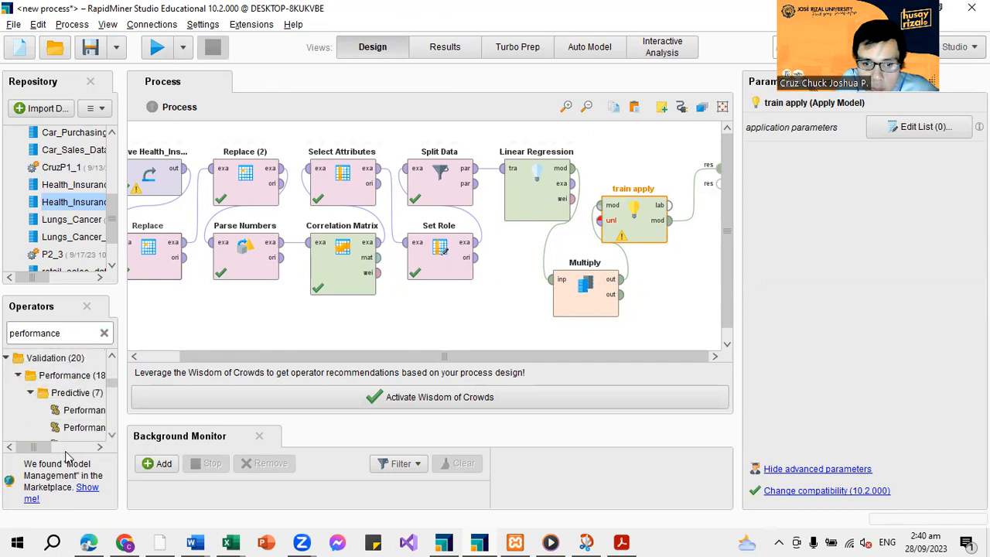
left_click_drag(34, 447, 691, 203)
scroll(85, 418, "down", 1)
left_click_drag(666, 240, 692, 203)
Arrange the operators with Multiply directly below Linear Regression and train apply below and clear of the Performance operator
left_click_drag(590, 275, 541, 264)
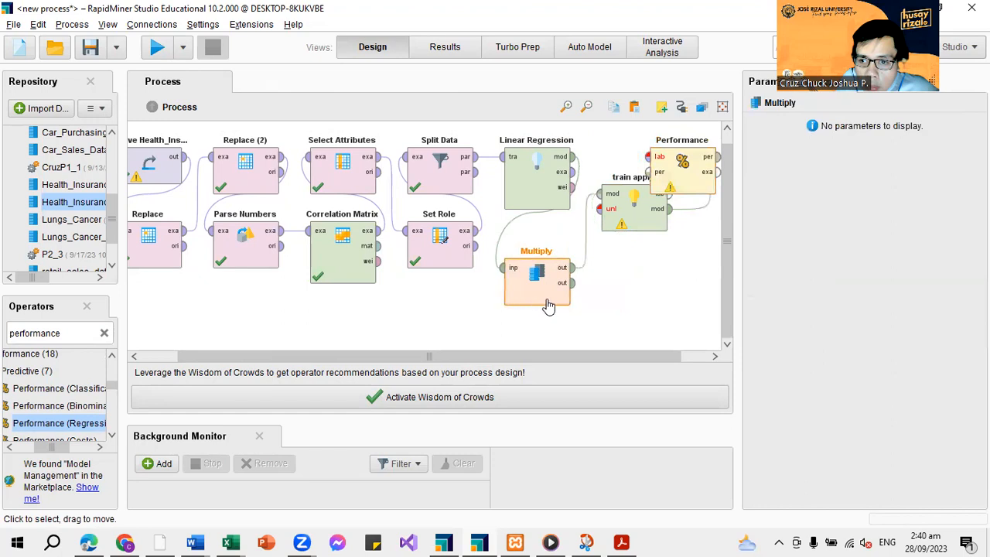
left_click_drag(600, 217, 598, 255)
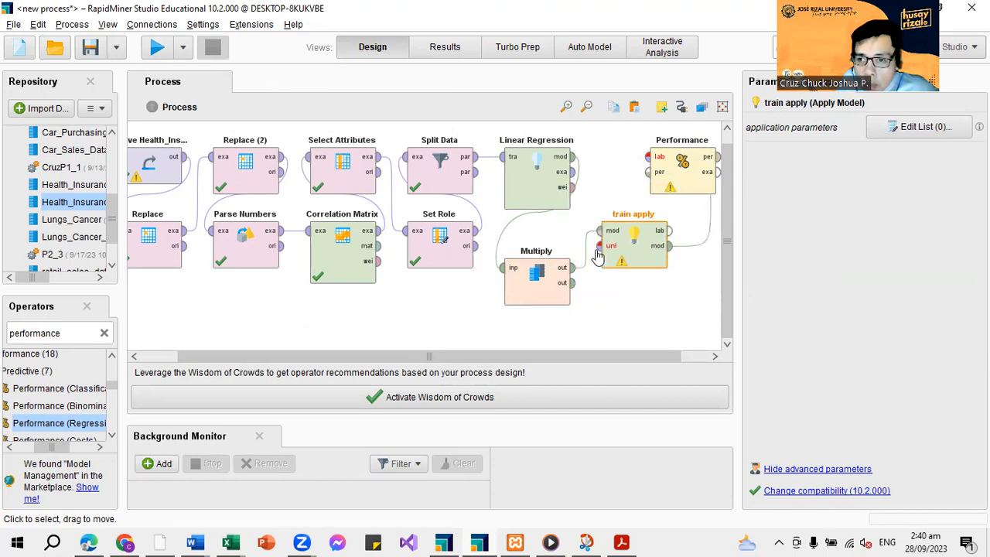
left_click(655, 169)
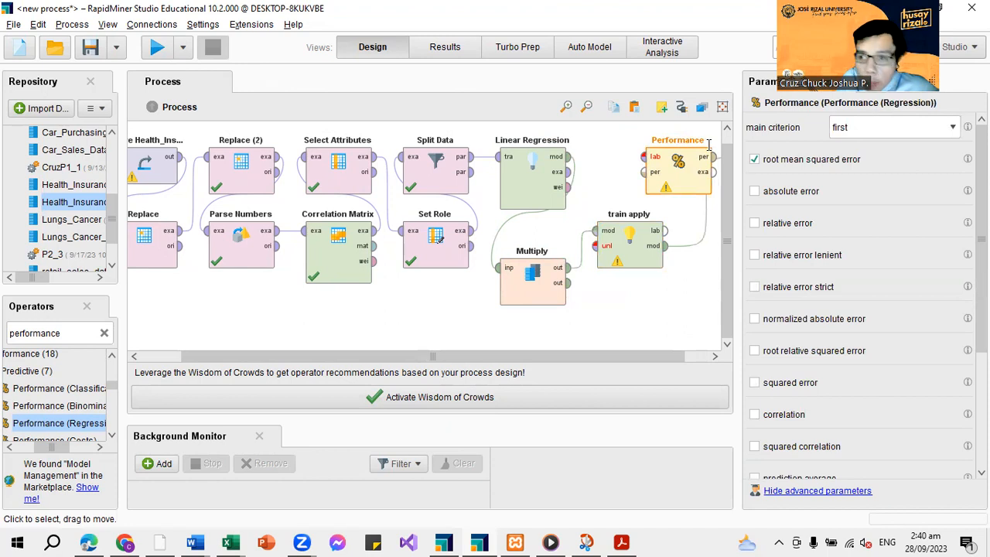
Rename the Performance operator as "train performance"
double_click(708, 143)
type("train perf")
key("BackSpace")
type("rfor,")
key("BackSpace")
type("ma")
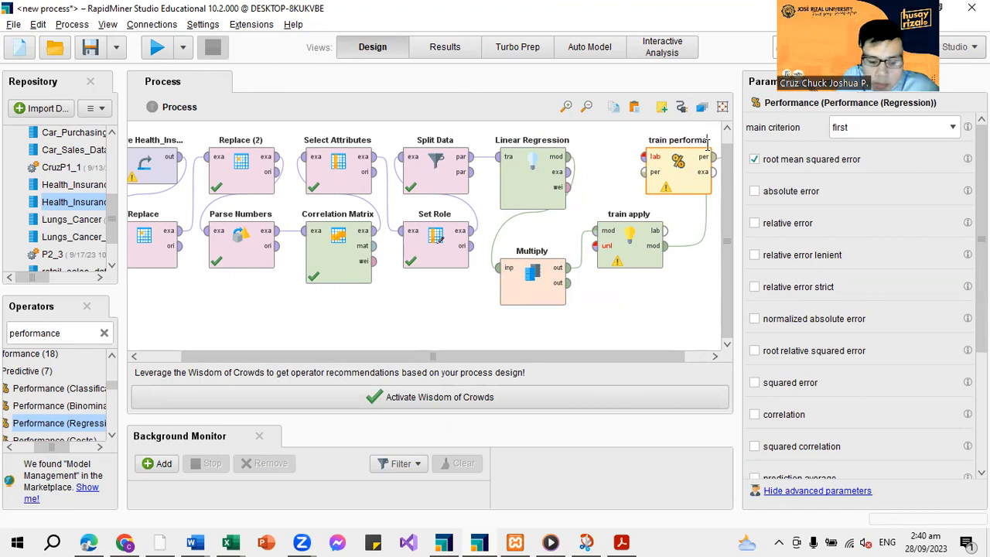
type("nce")
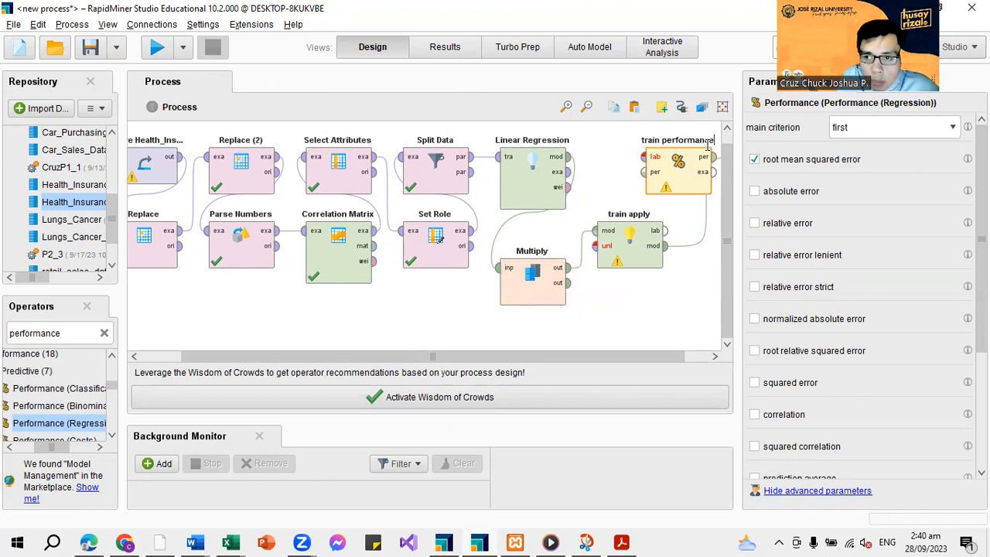
key("Return")
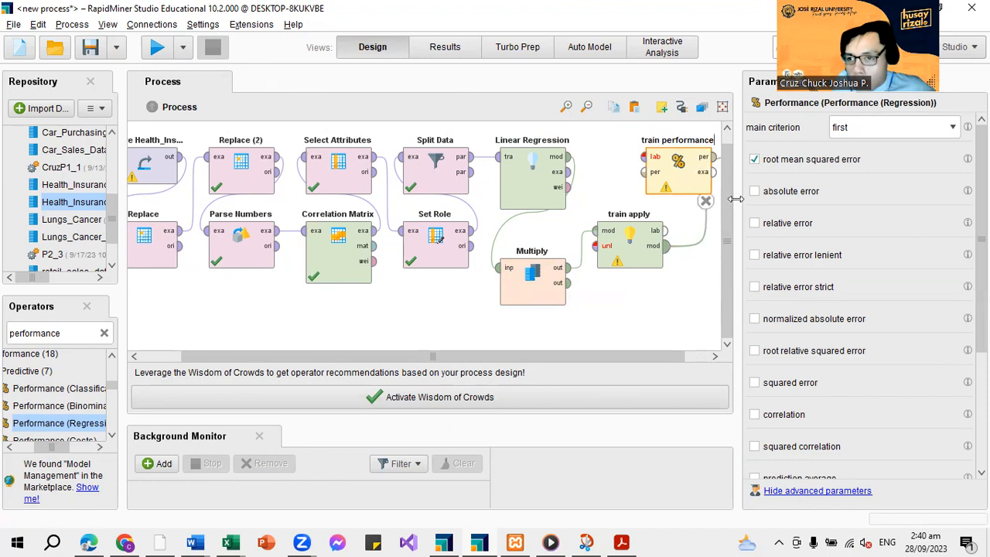
Connect train apply's lab output to train performance's lab input and remove the connection from train apply's mod output
left_click(667, 231)
left_click(639, 158)
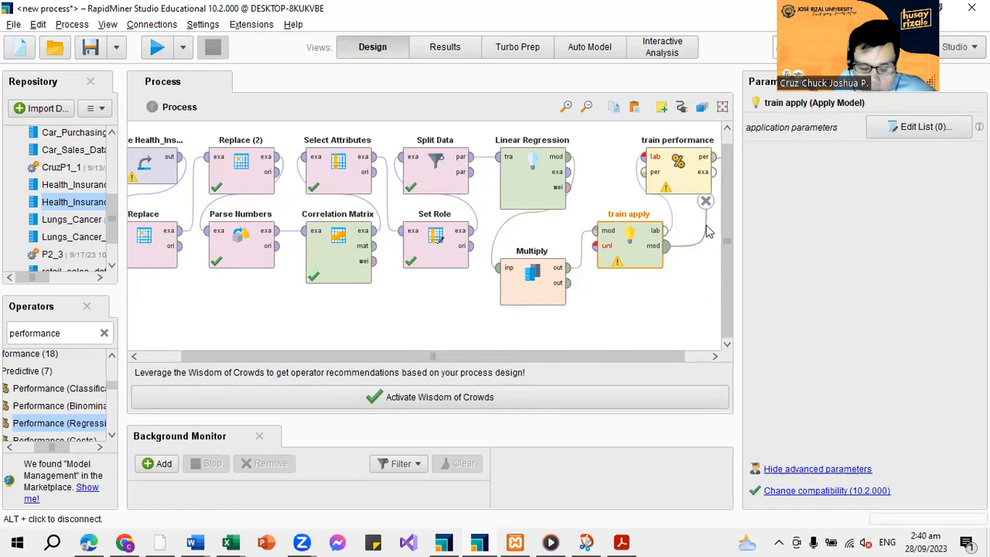
left_click_drag(641, 356, 684, 356)
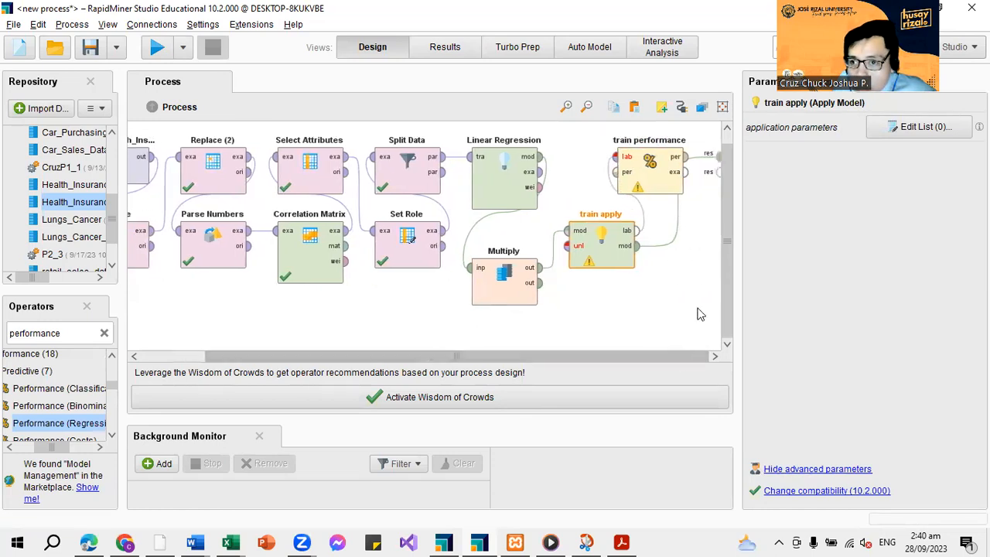
left_click(679, 202)
Connect train performance's per output to the first result port and its exa output to the second
left_click(688, 174)
left_click(720, 163)
left_click(687, 159)
left_click(717, 159)
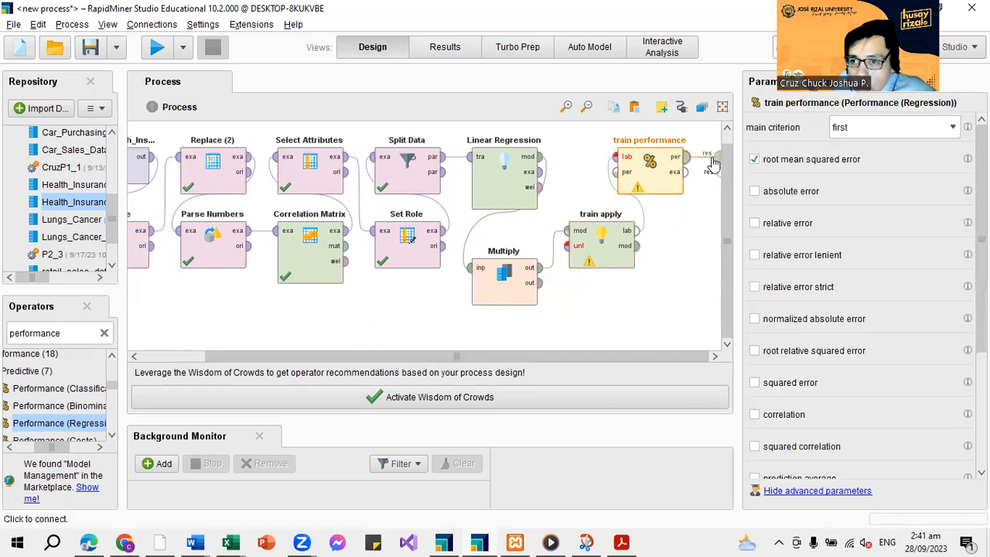
left_click(685, 173)
left_click(719, 171)
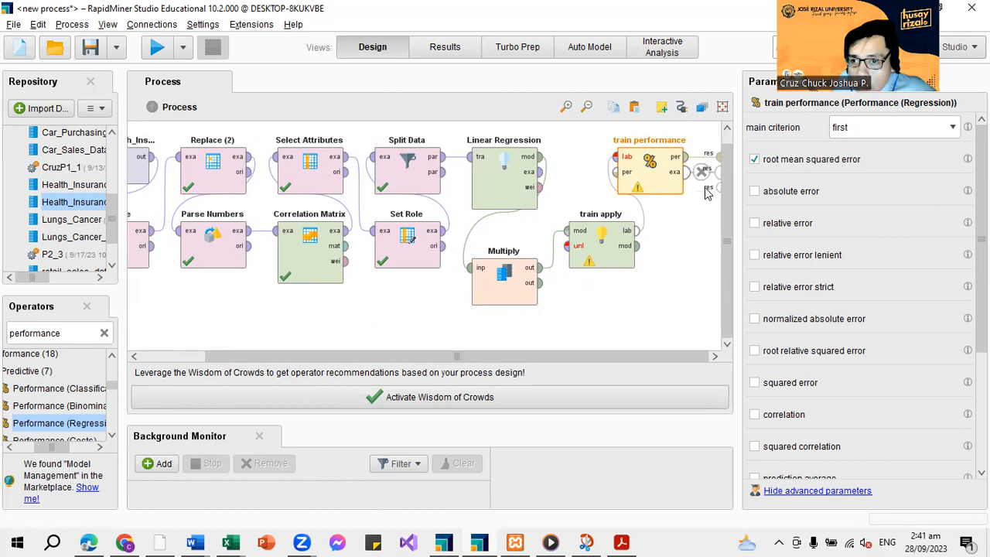
Try to run the process, and connect Linear Regression's exa output to train apply's unl input
left_click(156, 48)
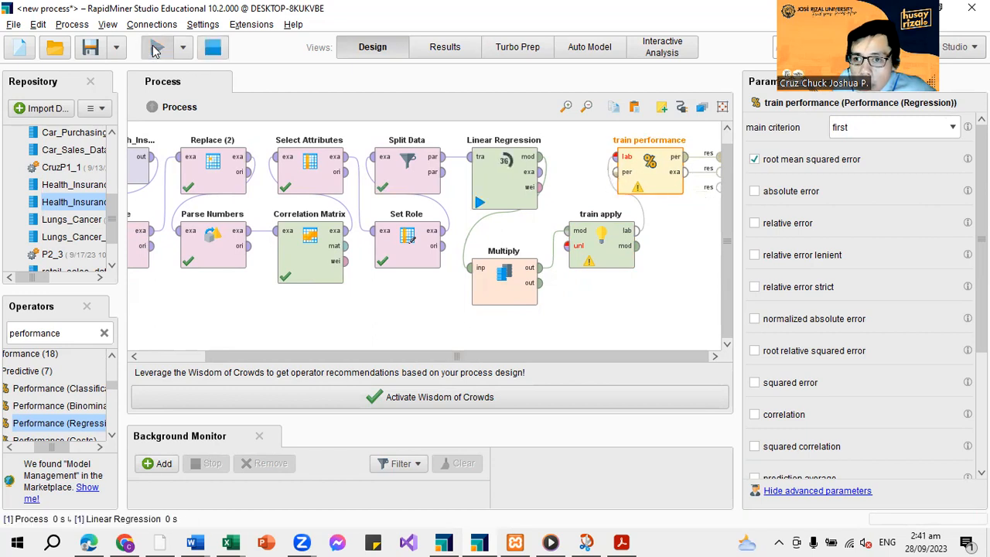
left_click(345, 327)
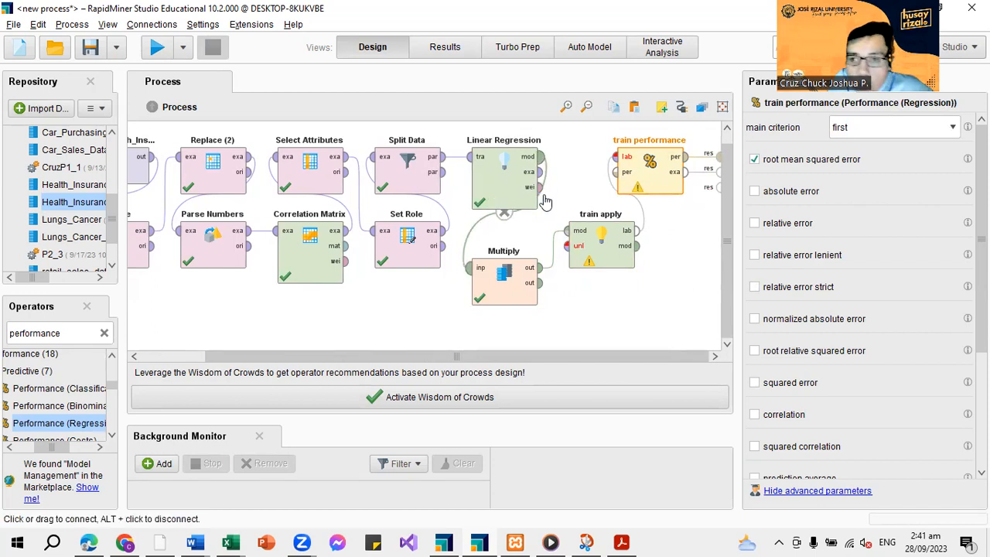
left_click(540, 157)
left_click(566, 231)
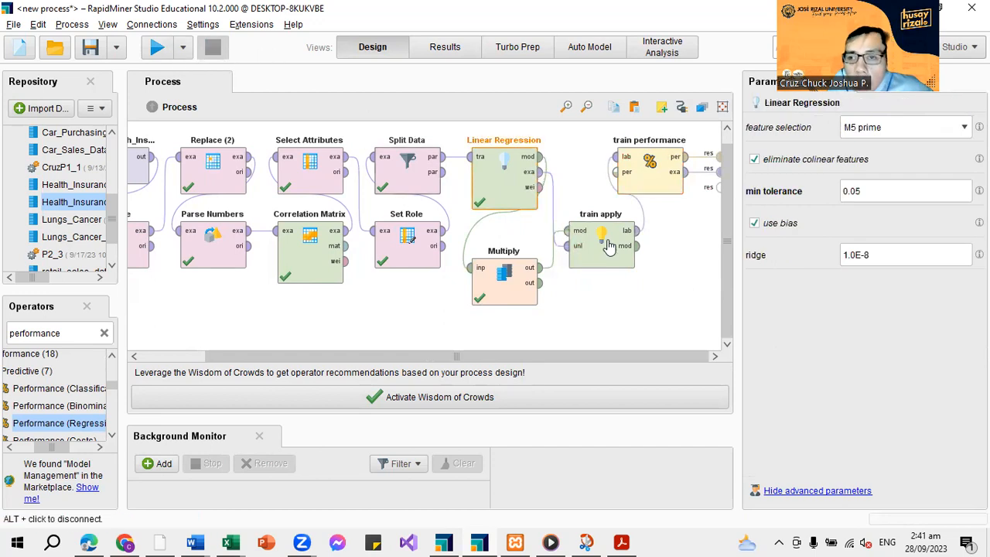
Run the process and view the root mean squared error in the train performance result
left_click(158, 48)
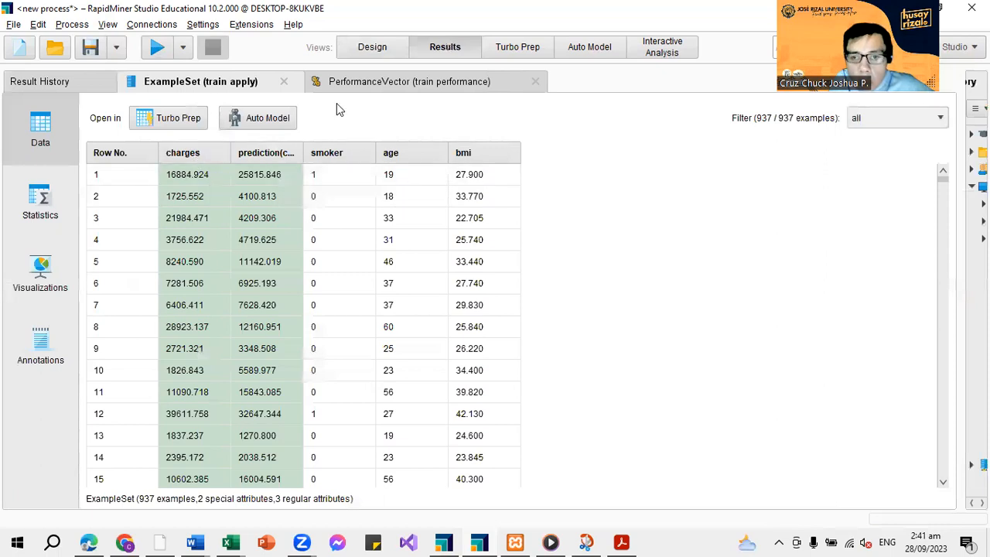
left_click(376, 81)
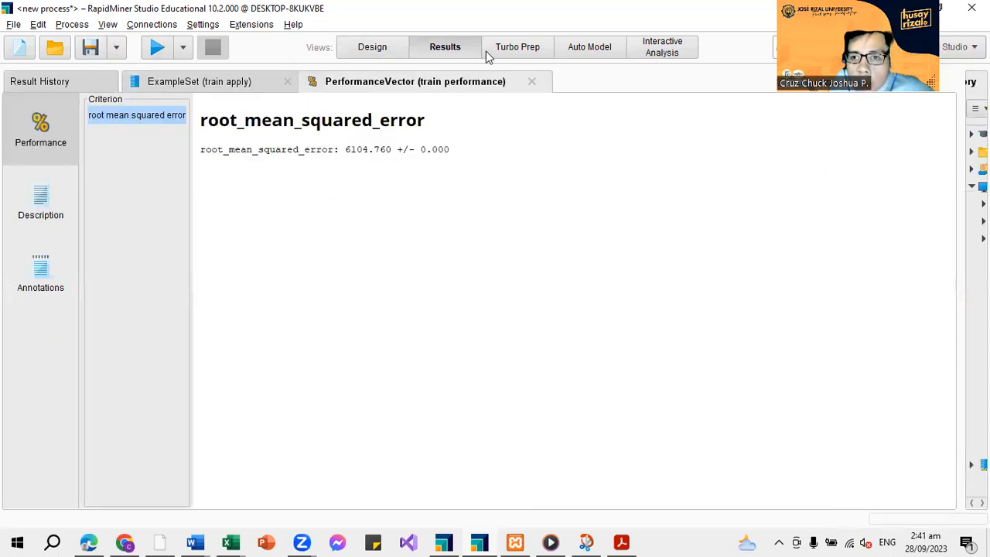
Enable correlation as an additional criterion of the train performance operator
left_click(371, 50)
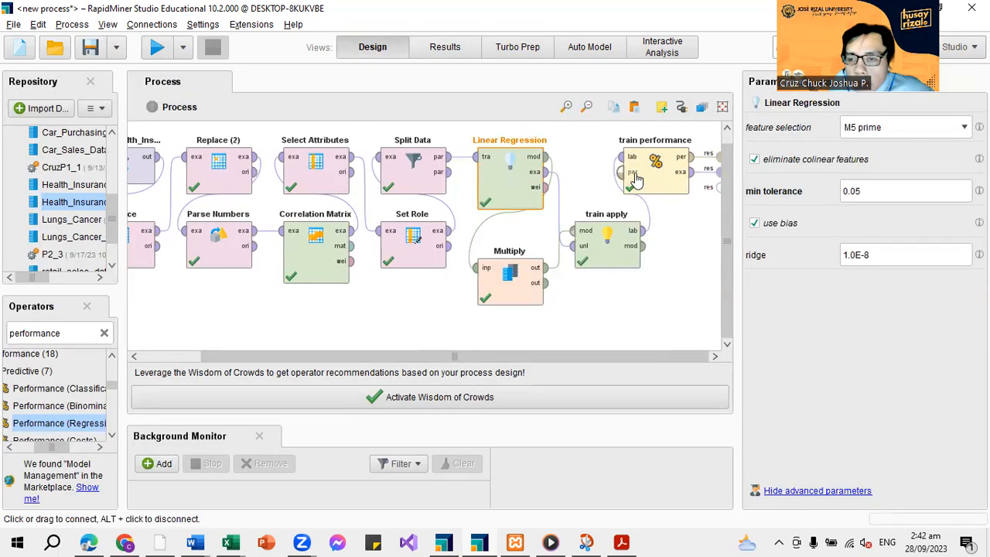
left_click(635, 178)
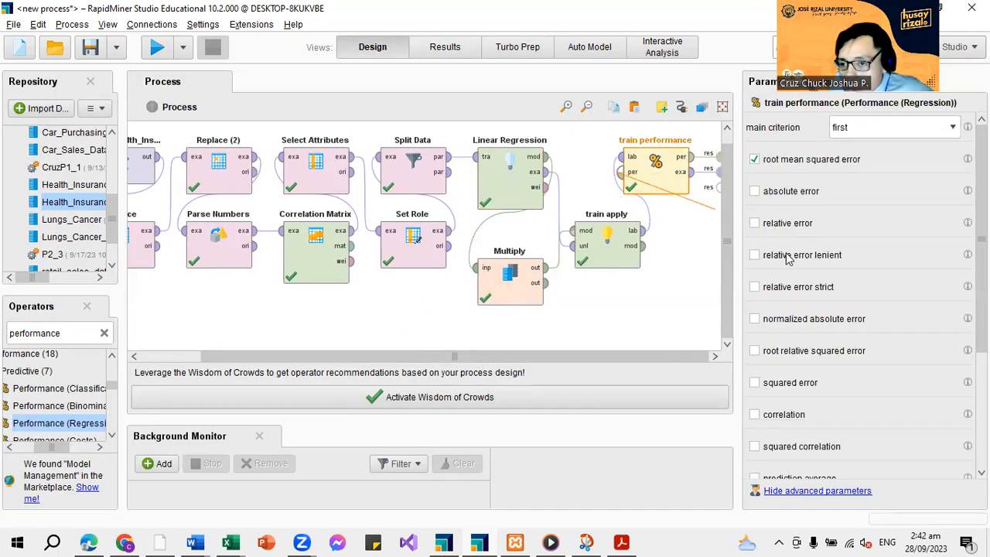
left_click(755, 417)
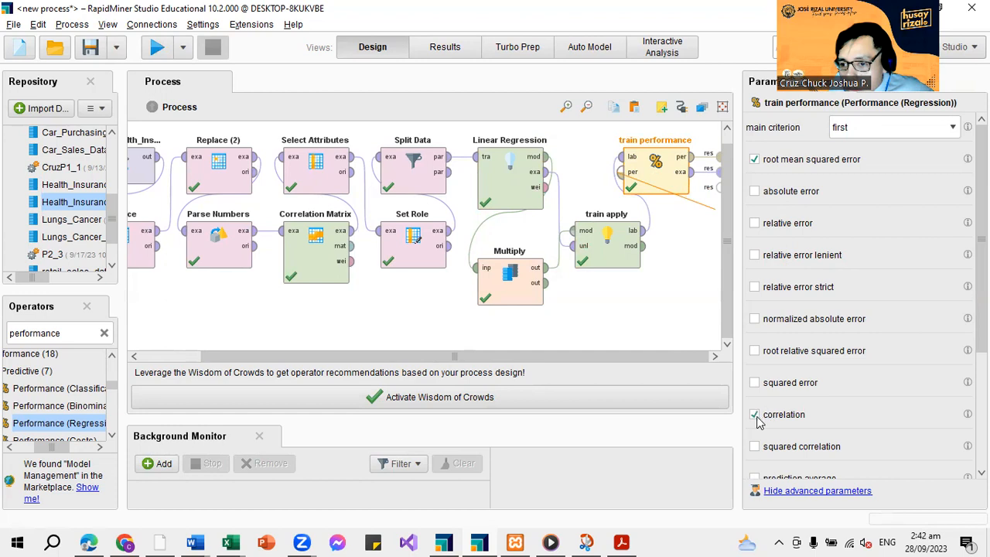
Run the process again and view the correlation criterion in the train performance result
left_click(158, 48)
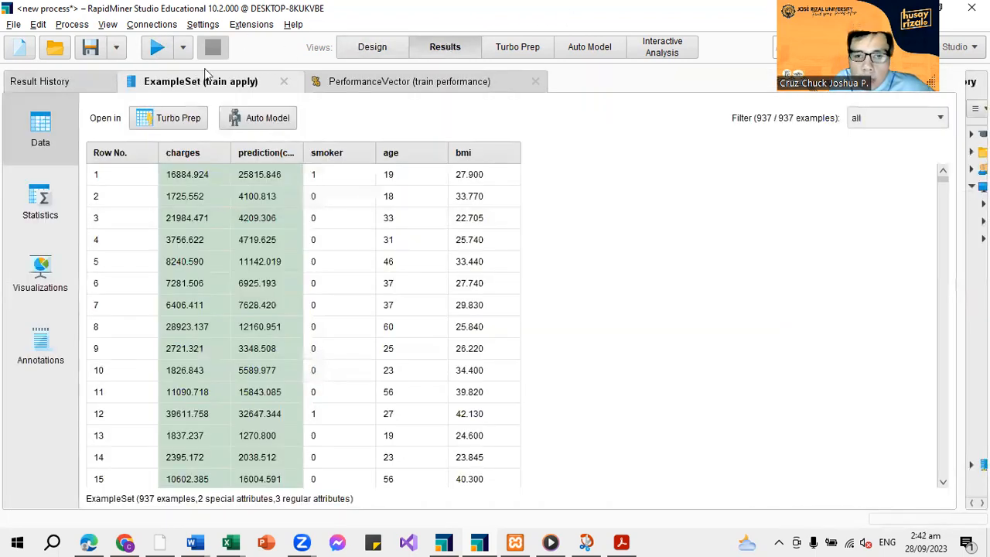
left_click(399, 83)
left_click(133, 131)
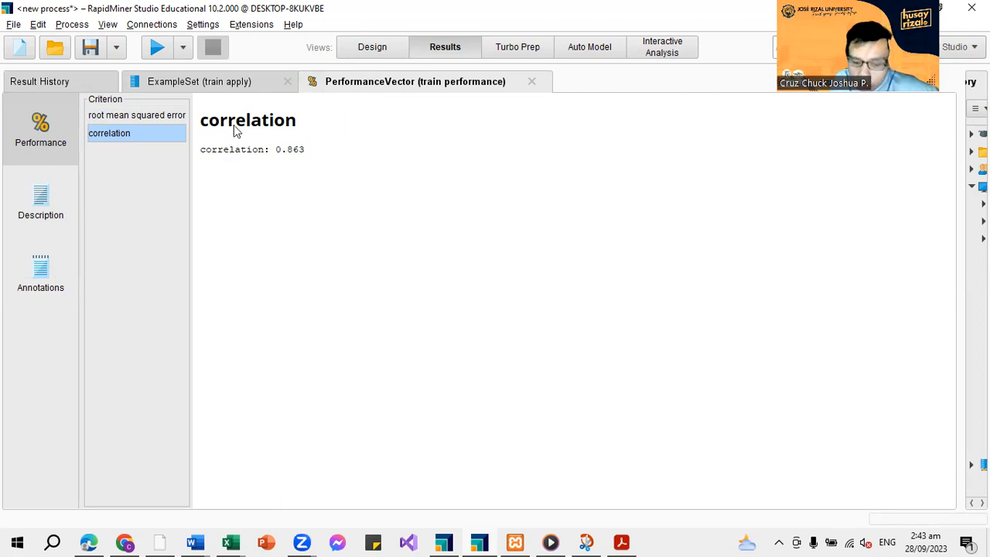
Find the Apply Model operator with the search "apply mo" and place a second one below train apply in the process
left_click(362, 54)
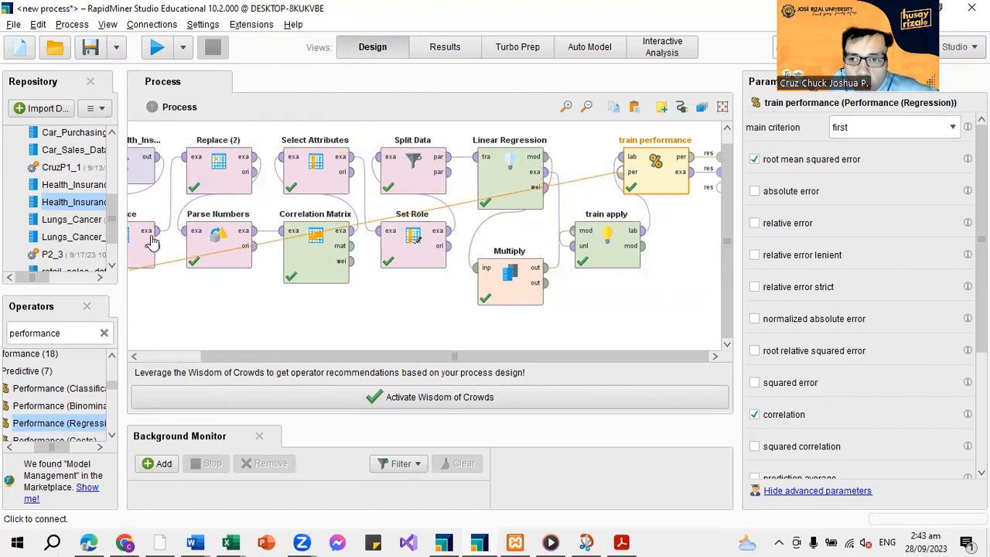
left_click(103, 334)
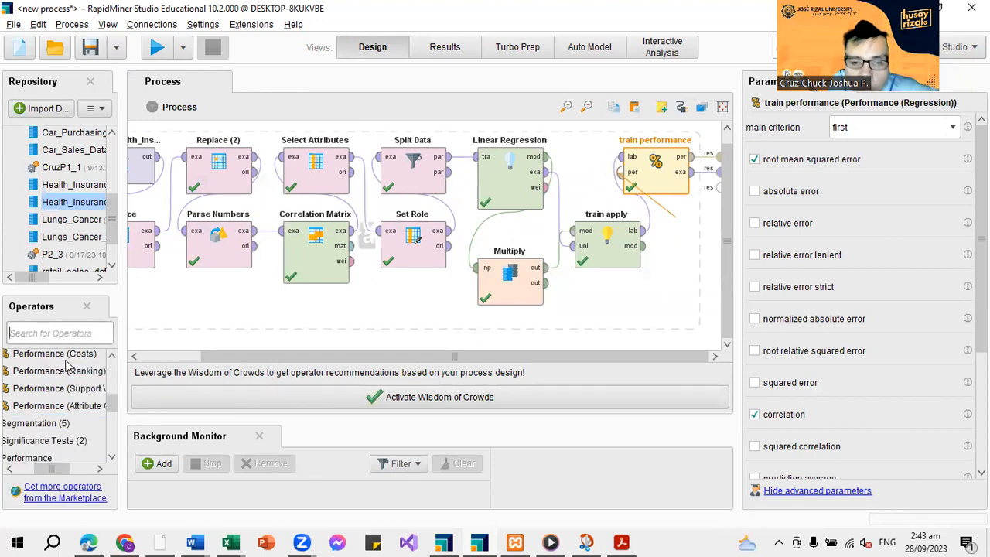
type("a")
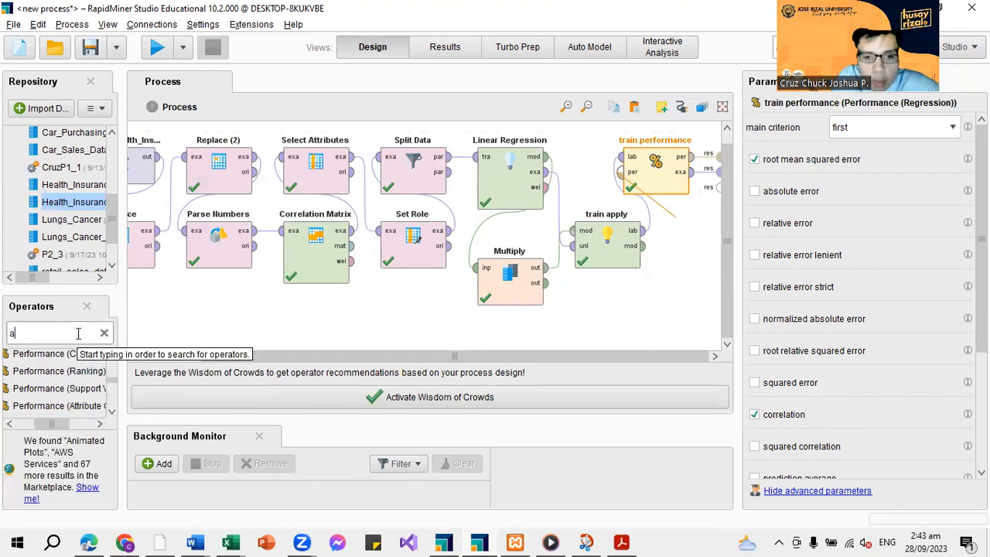
type("pply")
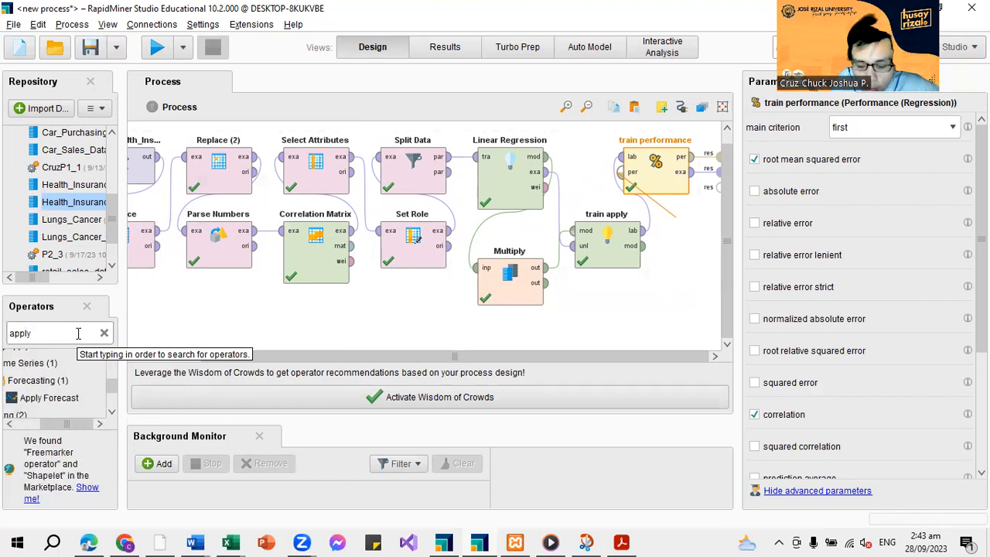
type(" mo")
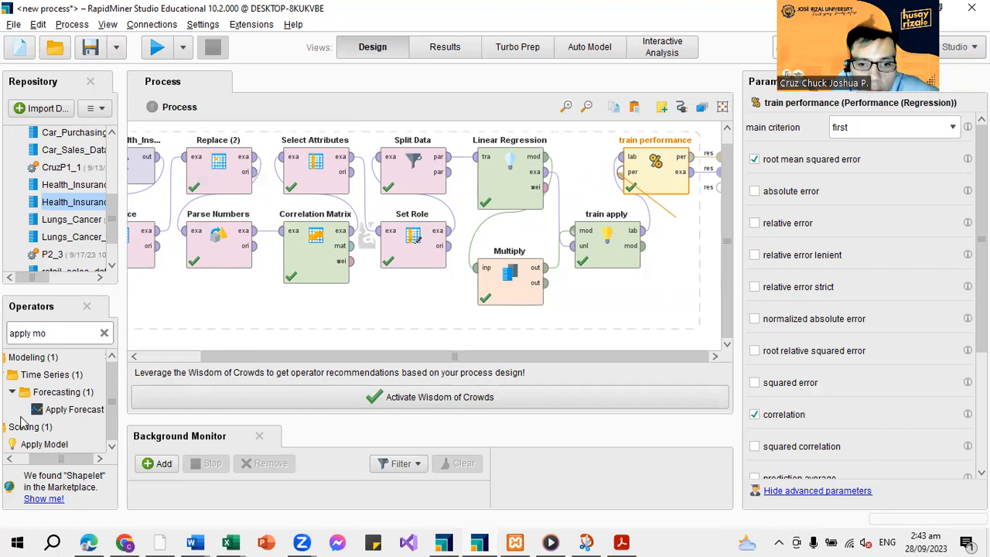
left_click_drag(37, 450, 621, 297)
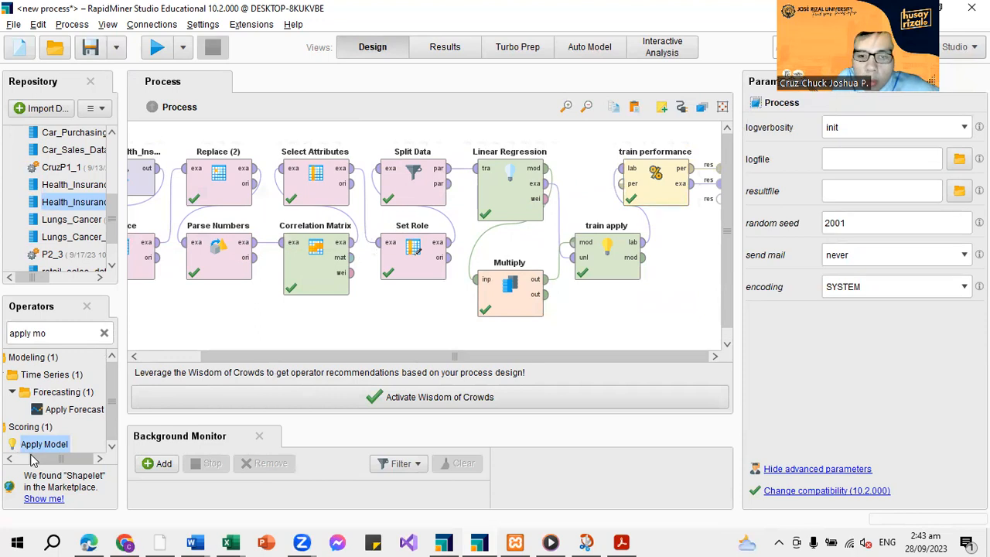
left_click_drag(31, 457, 58, 442)
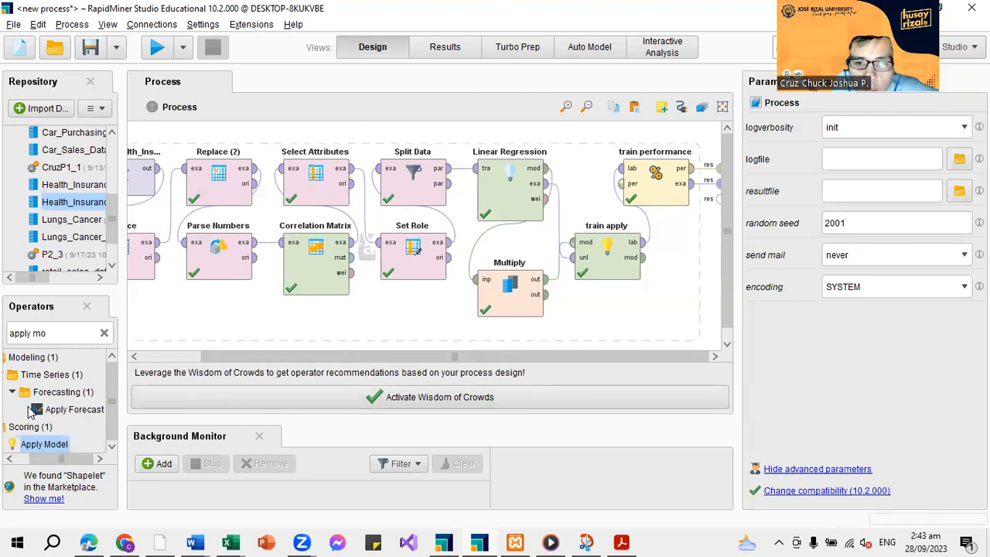
left_click_drag(38, 447, 658, 251)
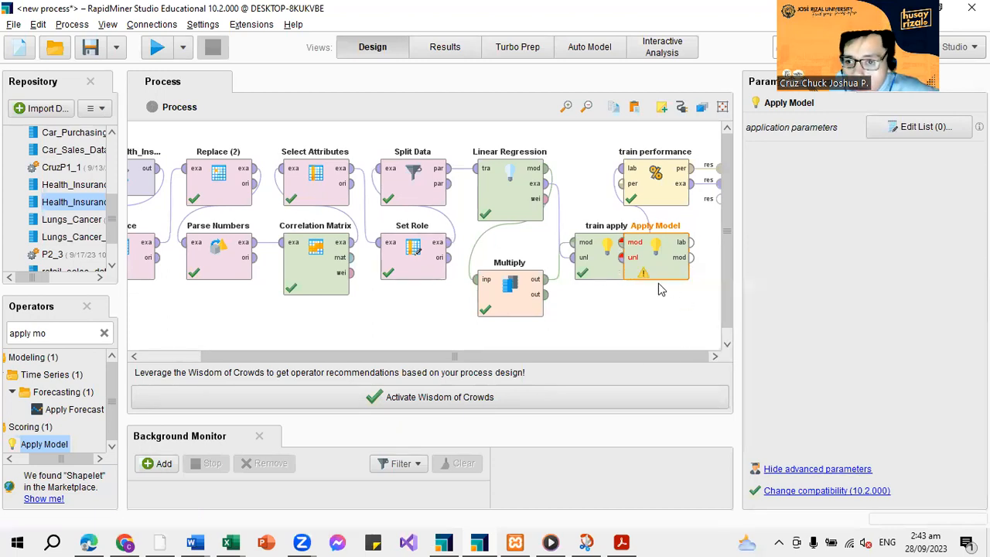
left_click_drag(681, 276, 660, 348)
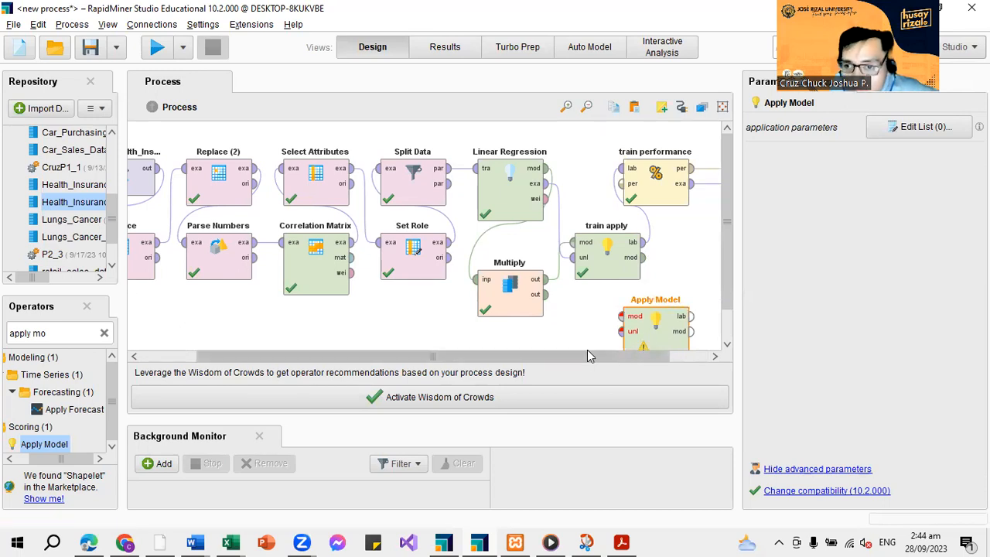
Rename the new Apply Model operator as "testing apply"
left_click_drag(589, 353, 602, 355)
scroll(633, 303, "down", 1)
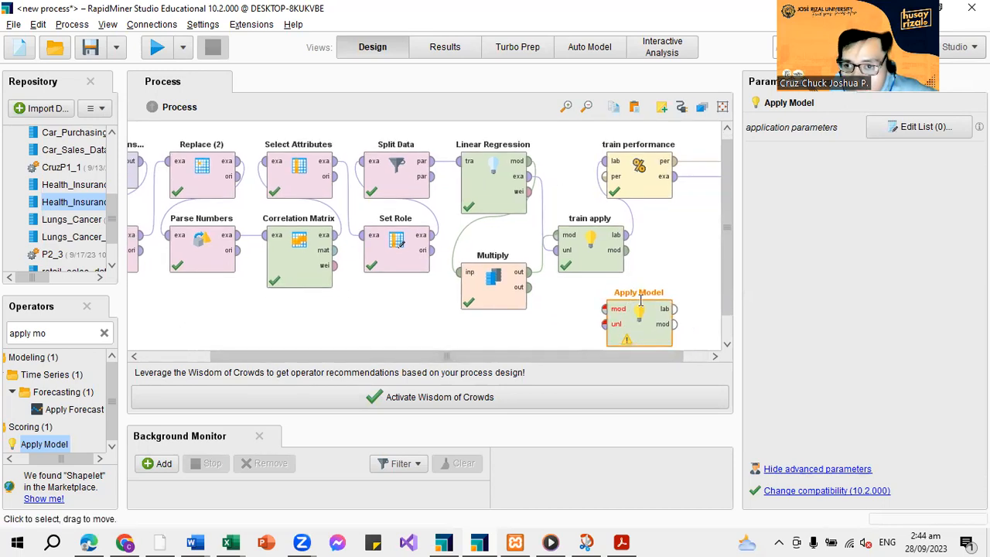
key("BackSpace")
key("BackSpace")
key("BackSpace")
key("BackSpace")
key("BackSpace")
key("BackSpace")
key("BackSpace")
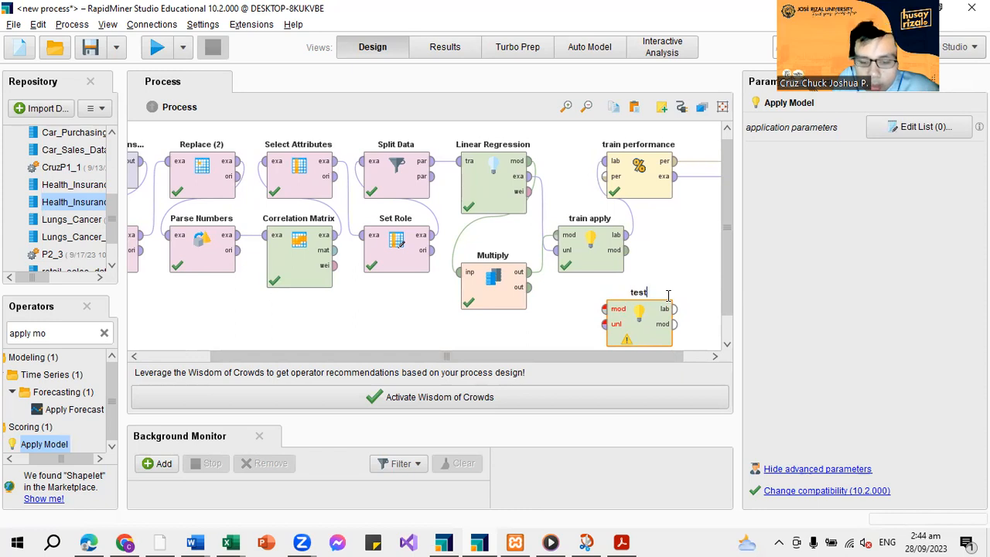
type("testing")
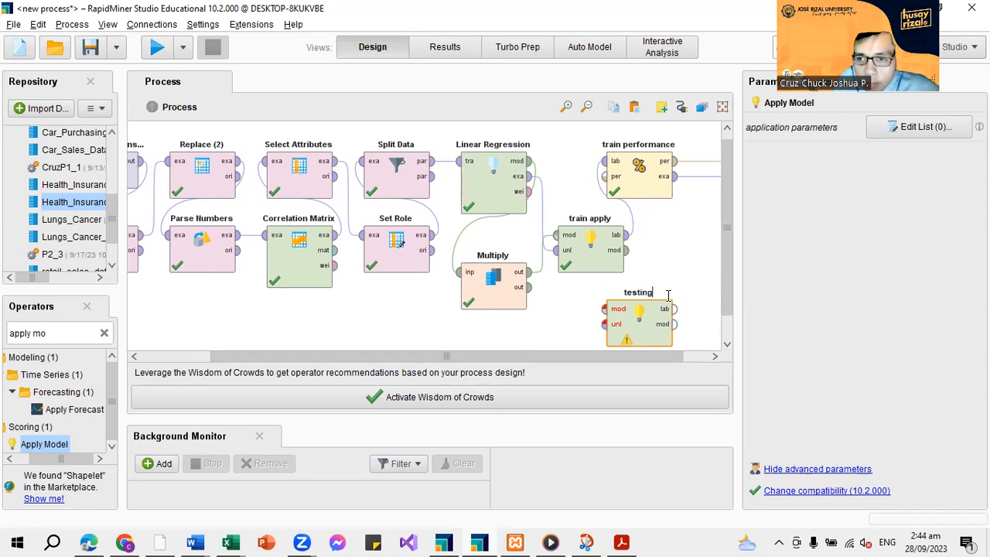
type(" apply")
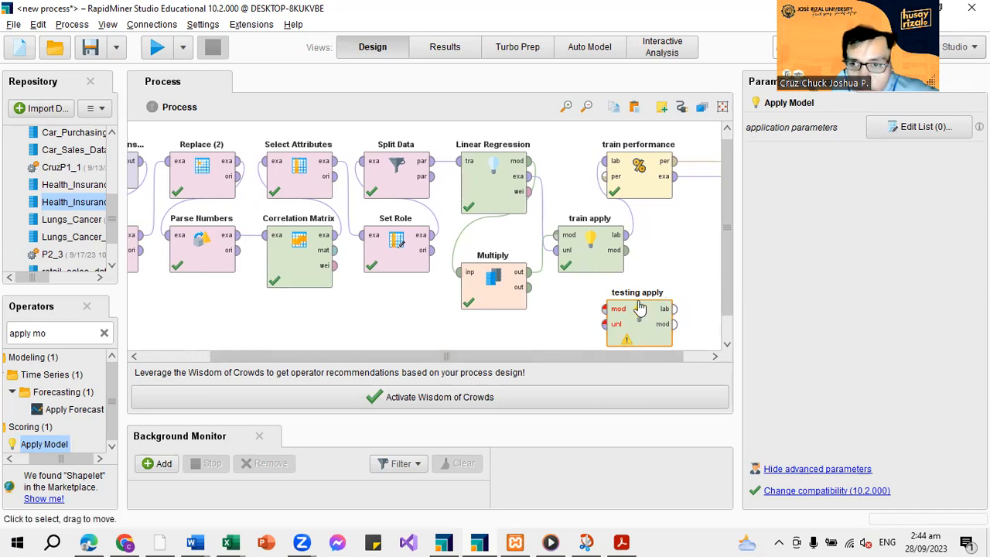
Connect Multiply's second output to testing apply's mod input and its third output to the unl input
left_click(530, 290)
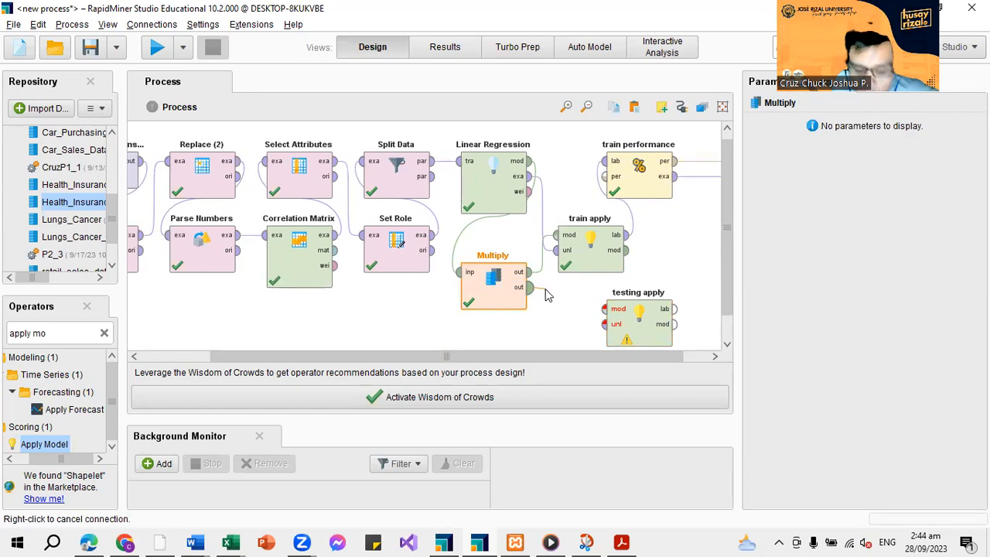
left_click(604, 310)
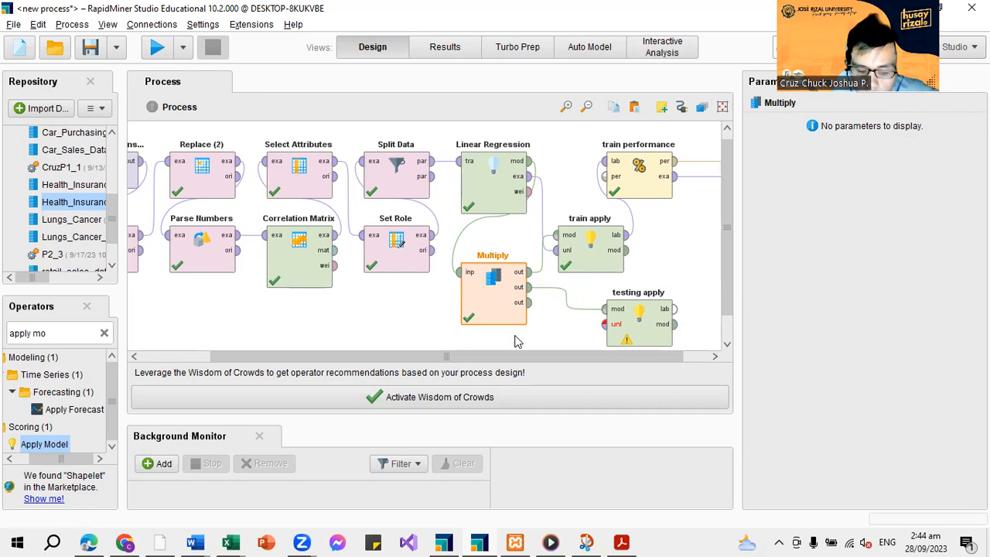
left_click(529, 302)
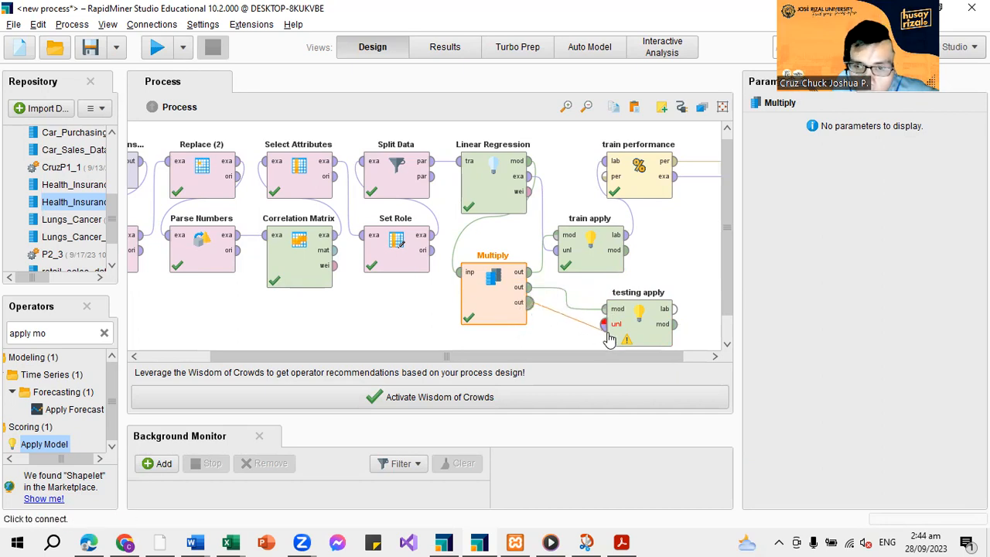
left_click(607, 333)
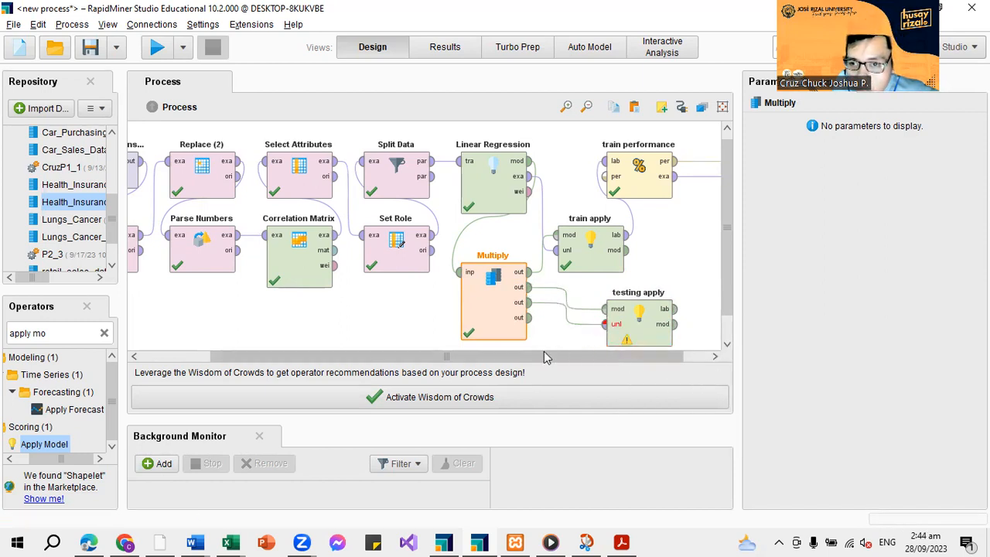
Search the operators for "performance"
scroll(544, 351, "right", 1)
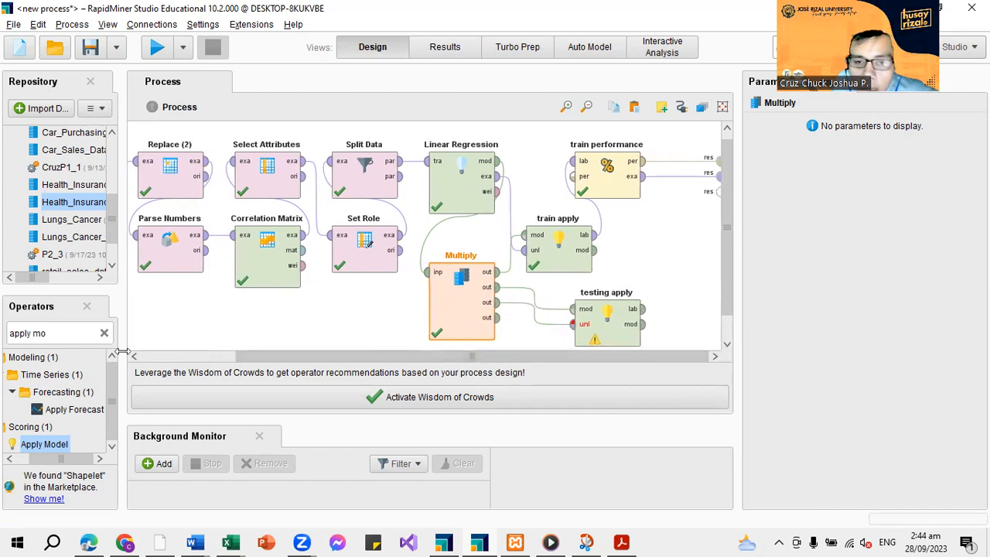
left_click(104, 333)
type("p")
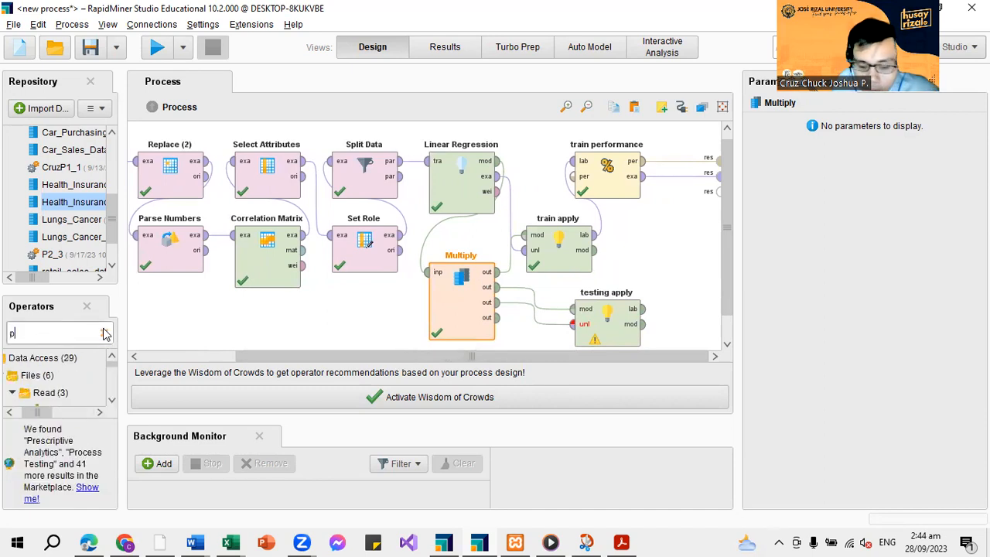
type("erfo")
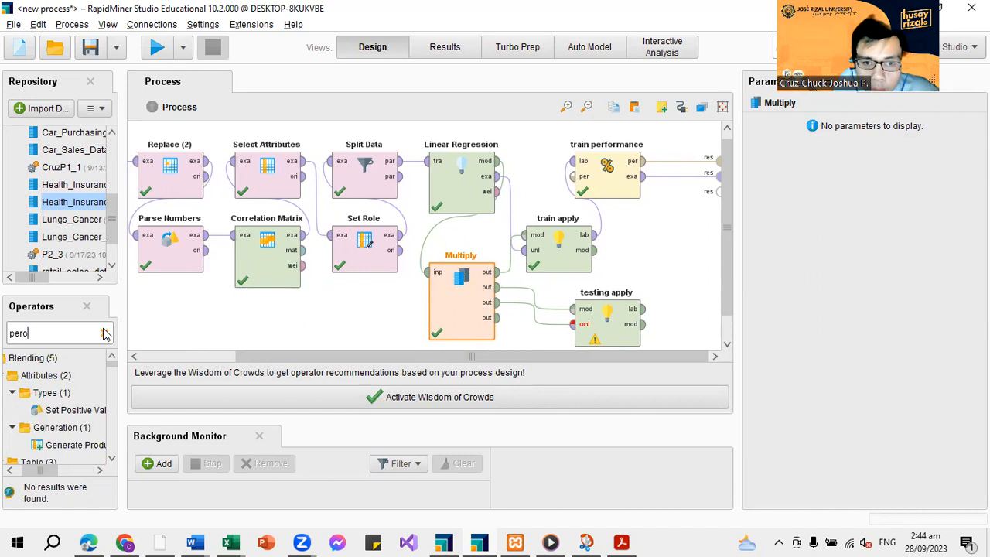
key("BackSpace")
type("formance")
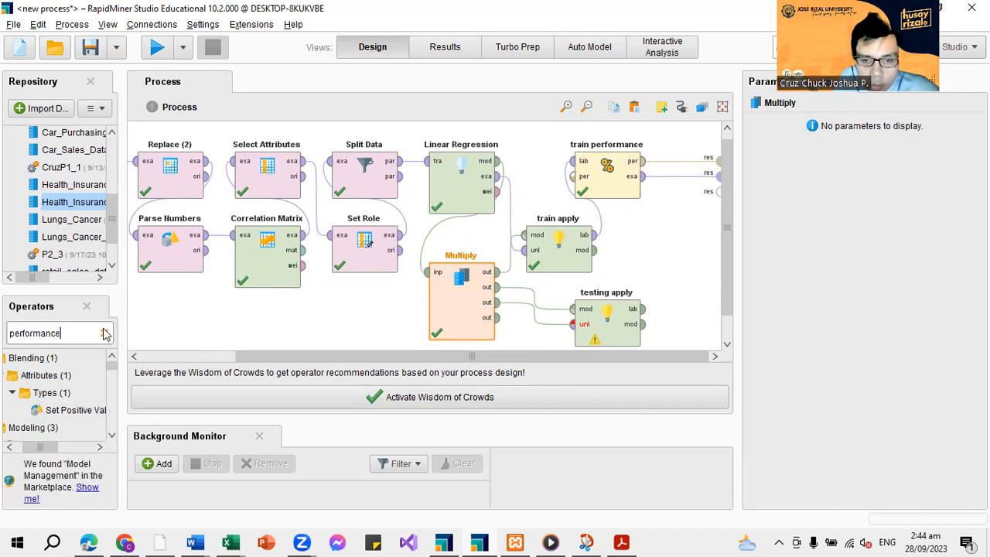
type("b")
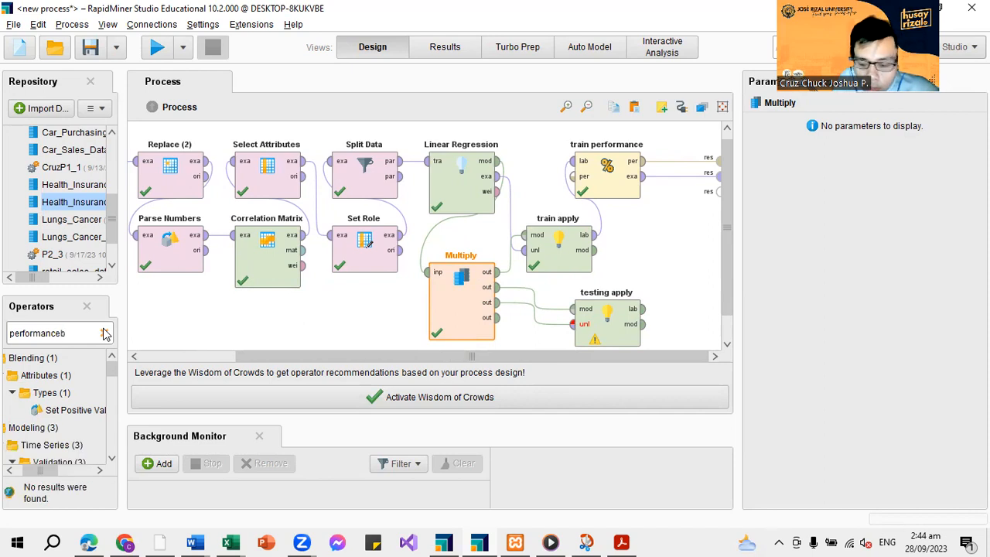
key("BackSpace")
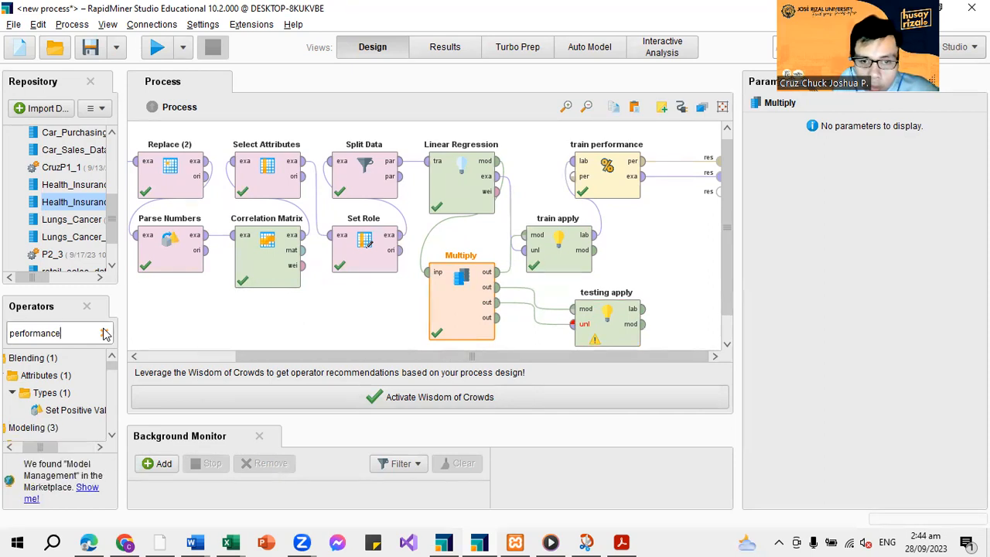
Place a Performance (Regression) operator to the right of train apply and connect testing apply's lab output to its lab input
scroll(73, 398, "down", 6)
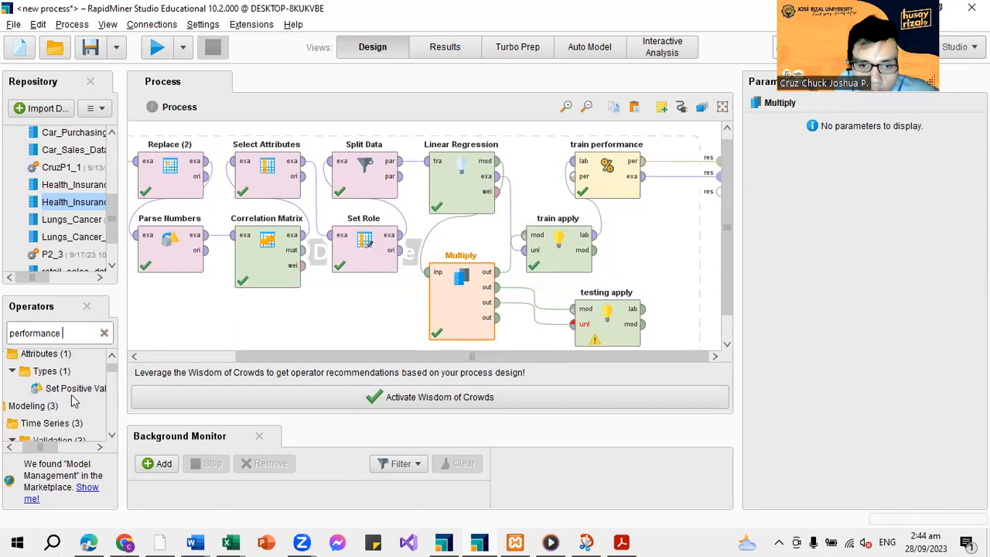
scroll(73, 399, "down", 3)
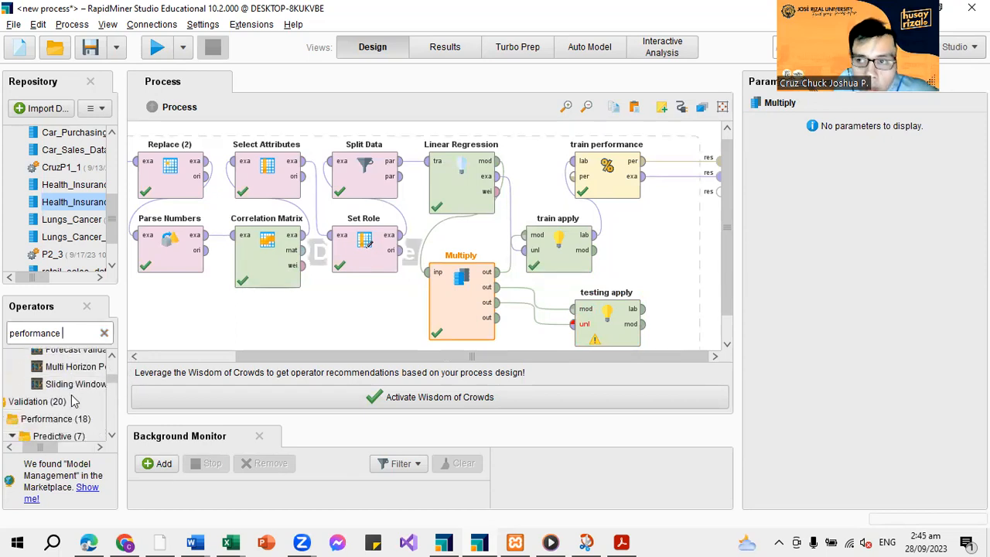
left_click_drag(50, 452, 67, 453)
left_click_drag(27, 427, 659, 246)
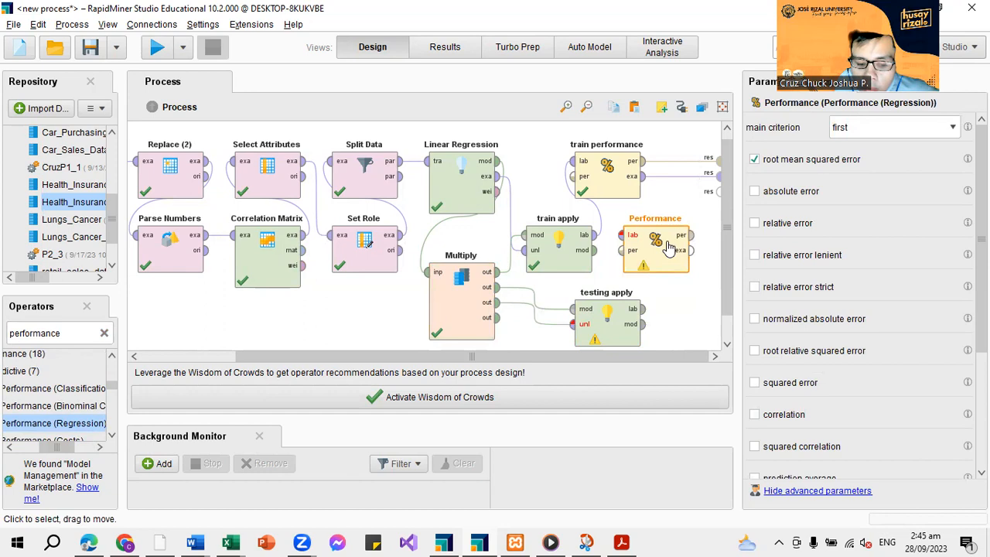
left_click_drag(646, 258, 678, 266)
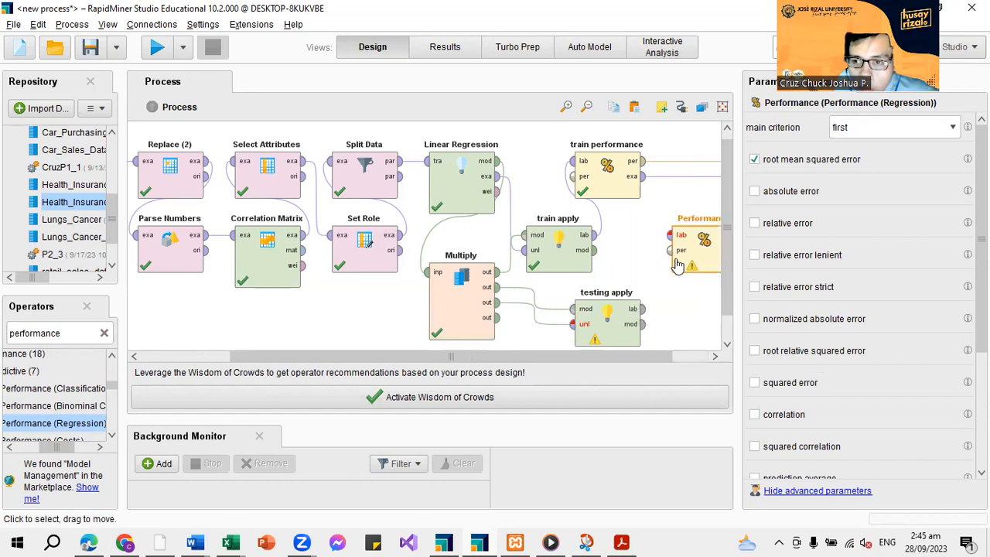
left_click(670, 245)
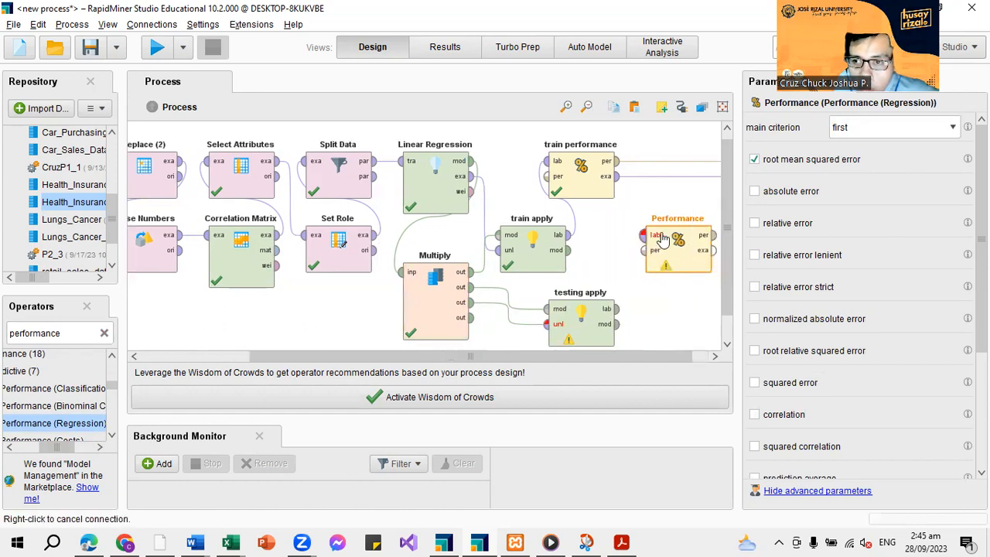
left_click(611, 309)
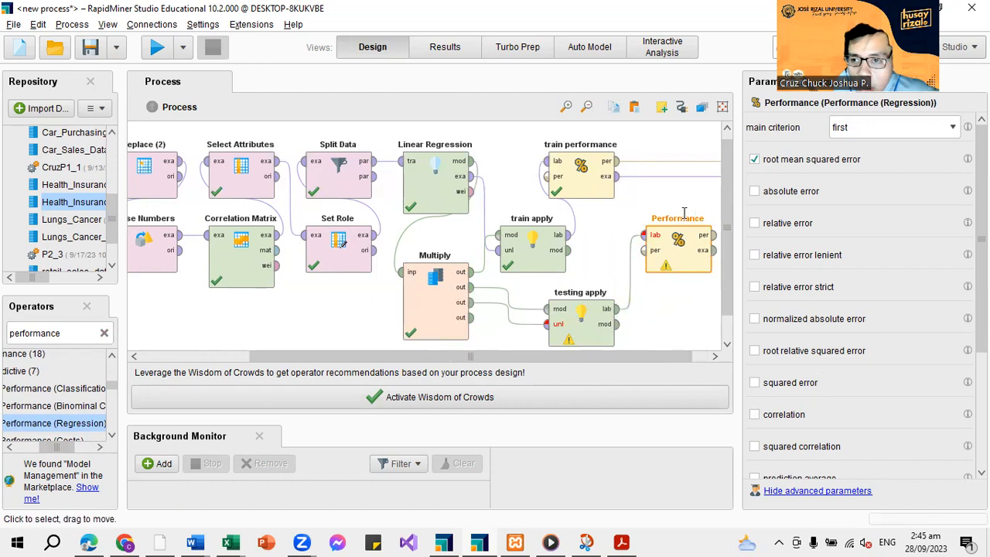
Rename the new Performance operator as "testing apply"
double_click(700, 218)
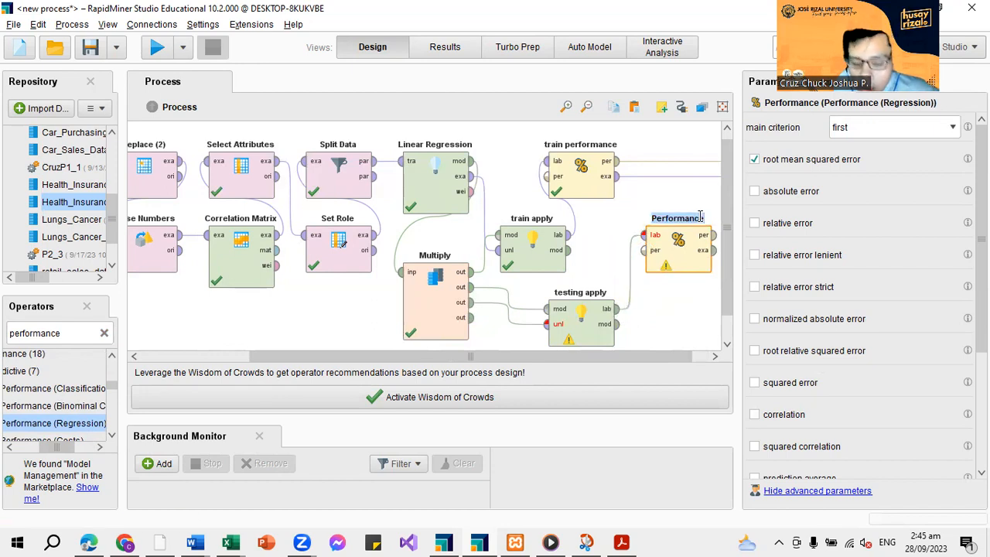
type("testing appl")
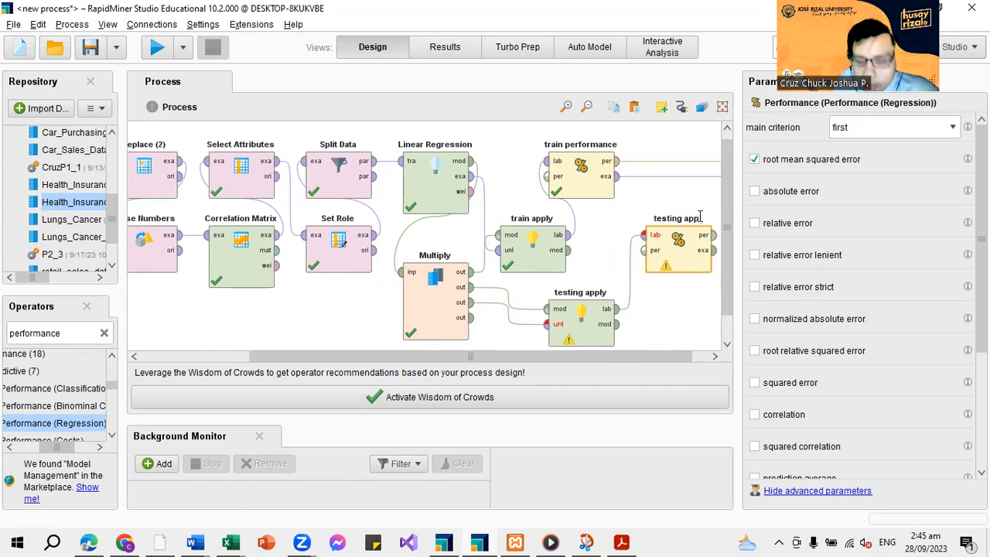
type("y")
key("Return")
Connect the new performance operator's per and exa outputs to the next two free result ports of the process
left_click_drag(607, 358, 623, 358)
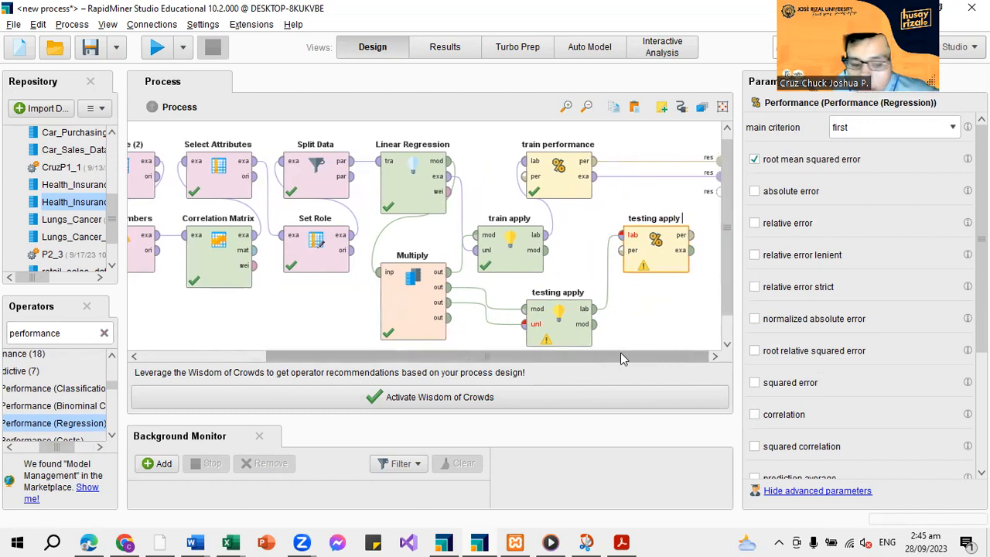
left_click(681, 234)
left_click(719, 190)
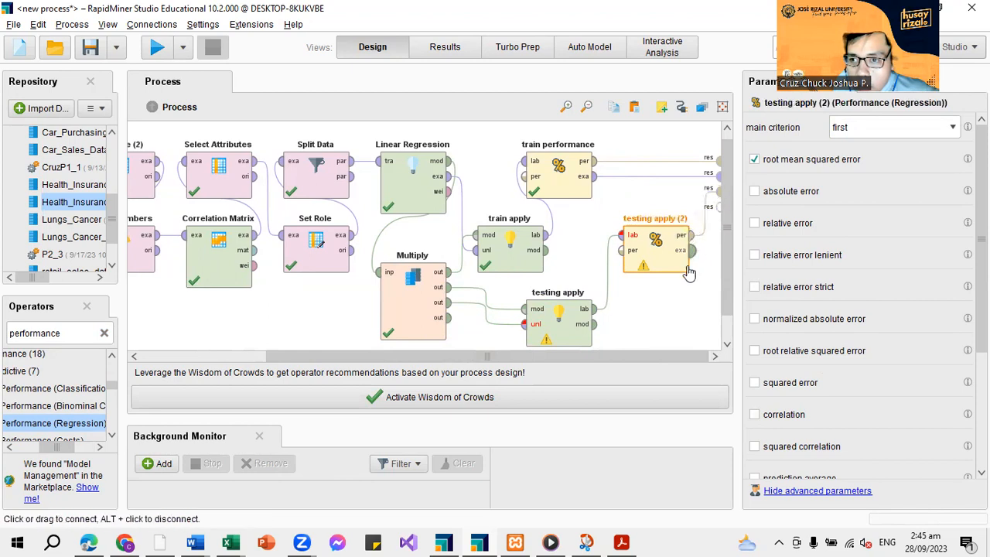
left_click(692, 251)
left_click(718, 206)
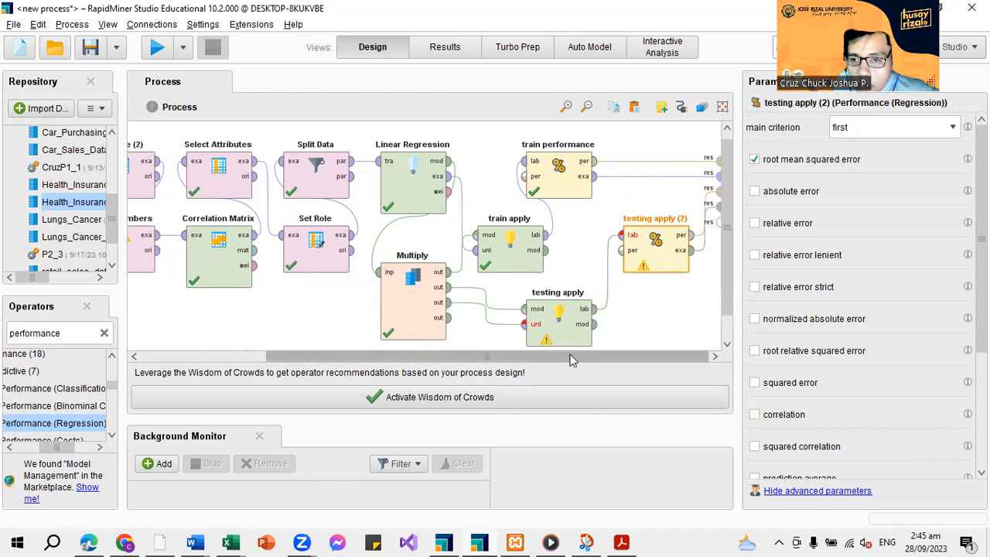
Try to run the process, remove the connection into testing apply's mod input, and try running it again
left_click(155, 49)
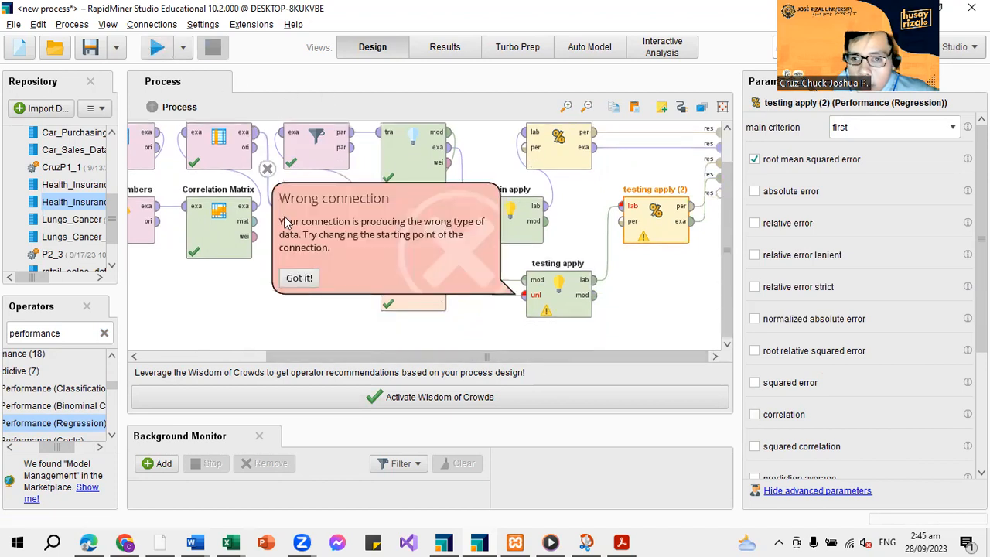
left_click(300, 280)
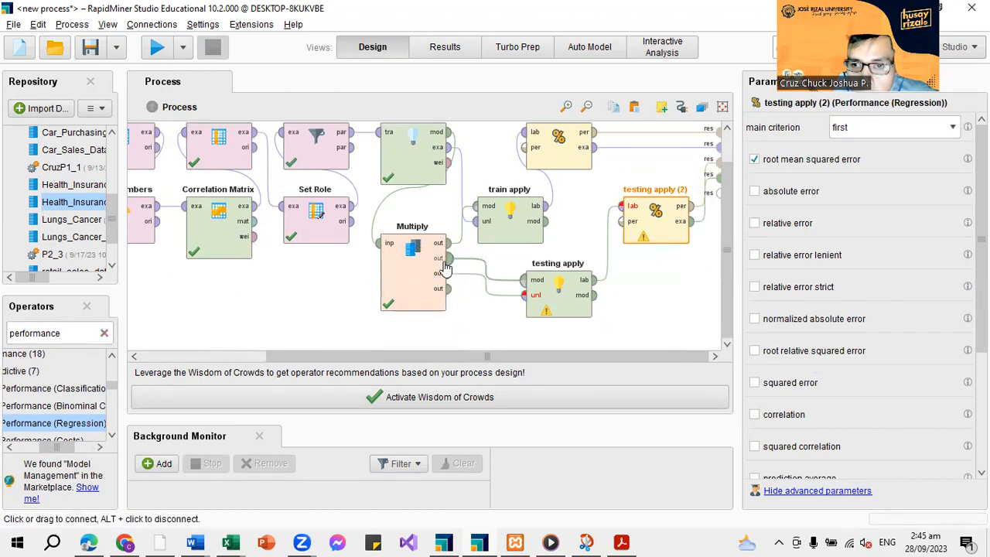
left_click(485, 269)
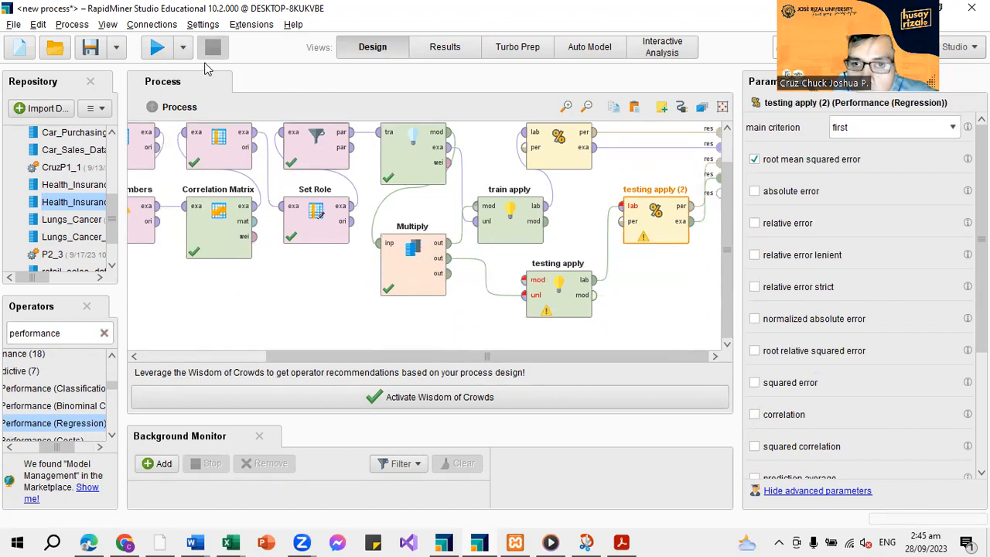
left_click(157, 49)
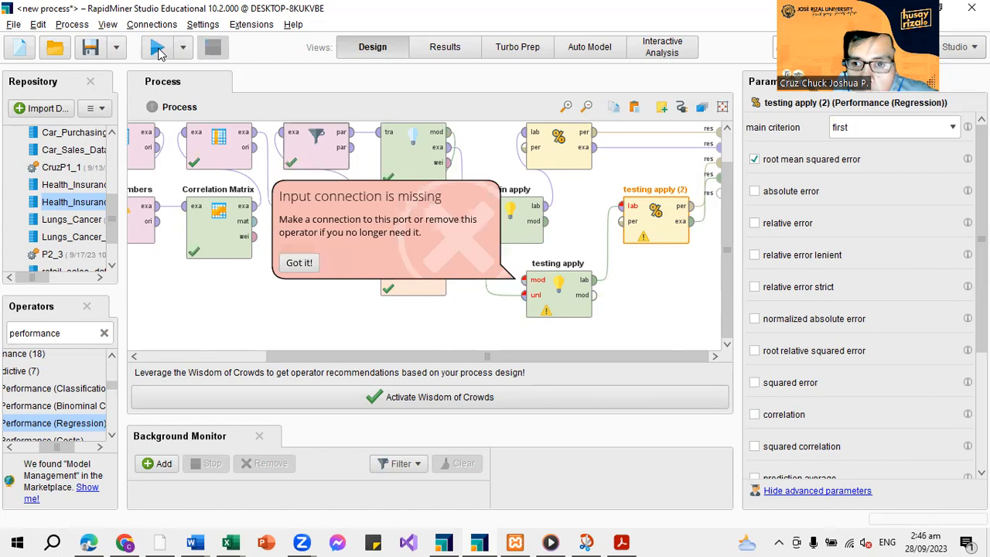
left_click(304, 265)
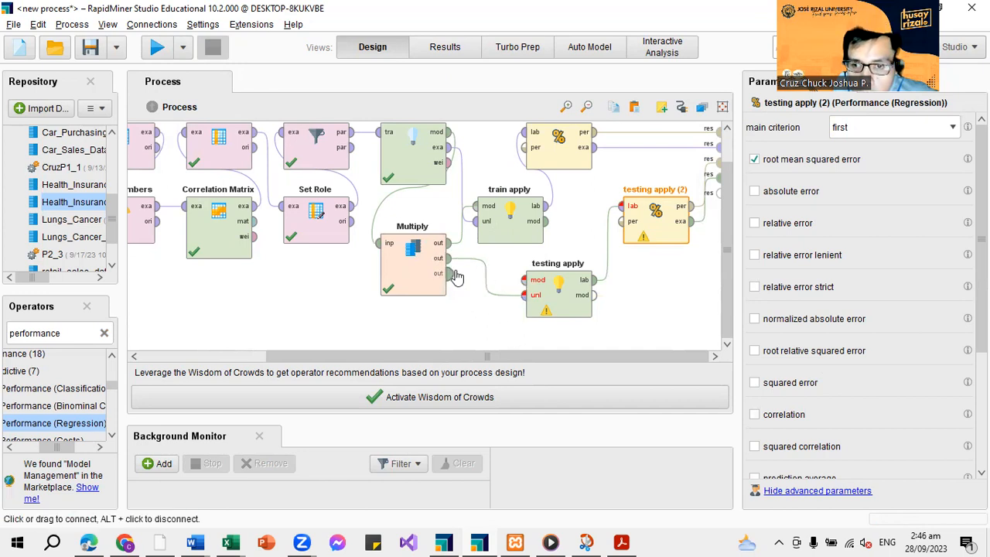
Replace testing apply's unl connection with one from Multiply's second output to its mod input and try running the process
left_click(488, 283, "alt")
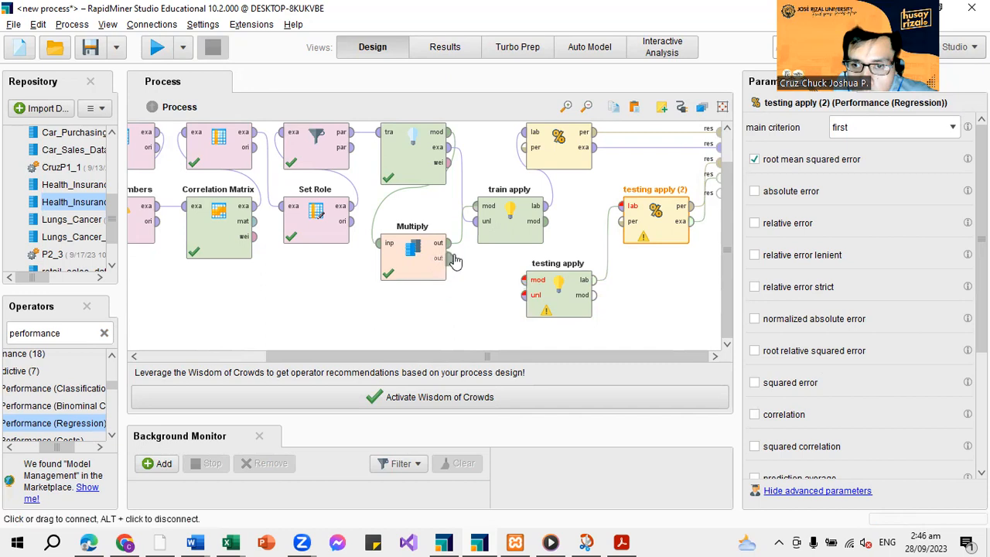
left_click(439, 257)
left_click(524, 280)
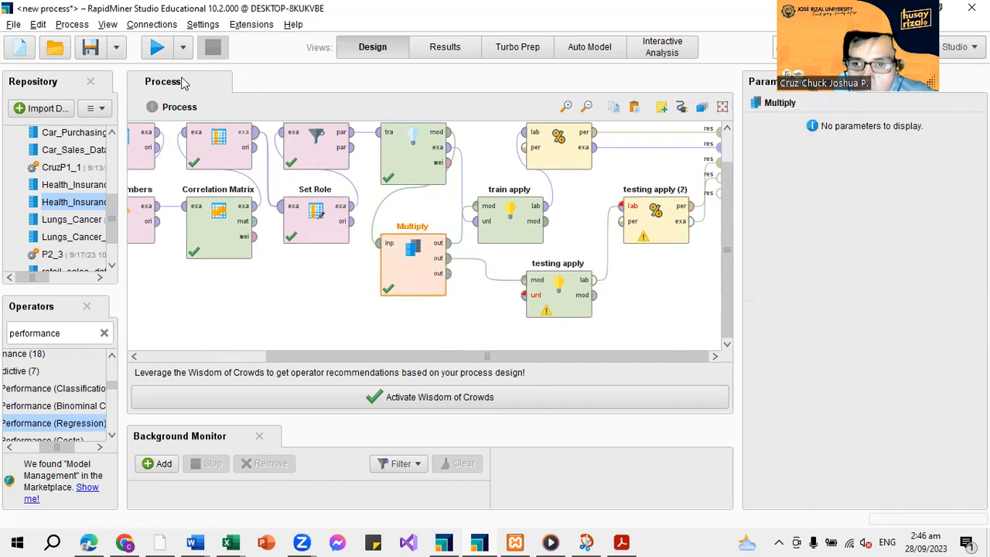
left_click(157, 47)
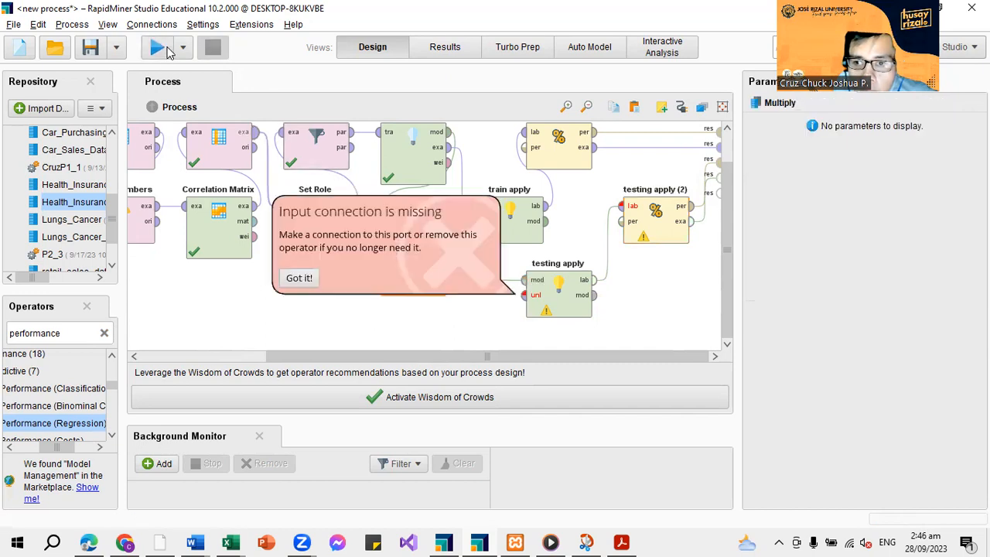
left_click(298, 278)
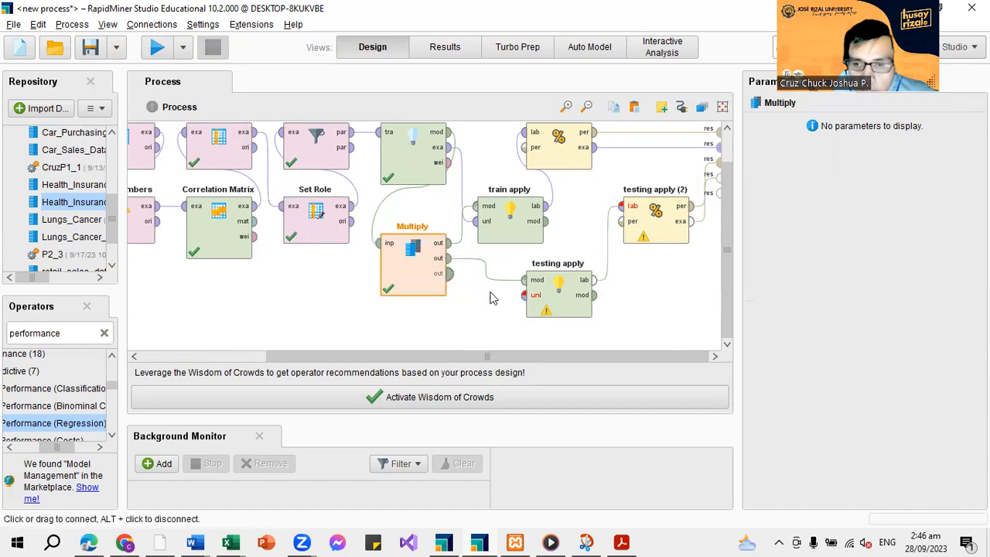
Try to connect Multiply's third output to testing apply's unl input
left_click(522, 302)
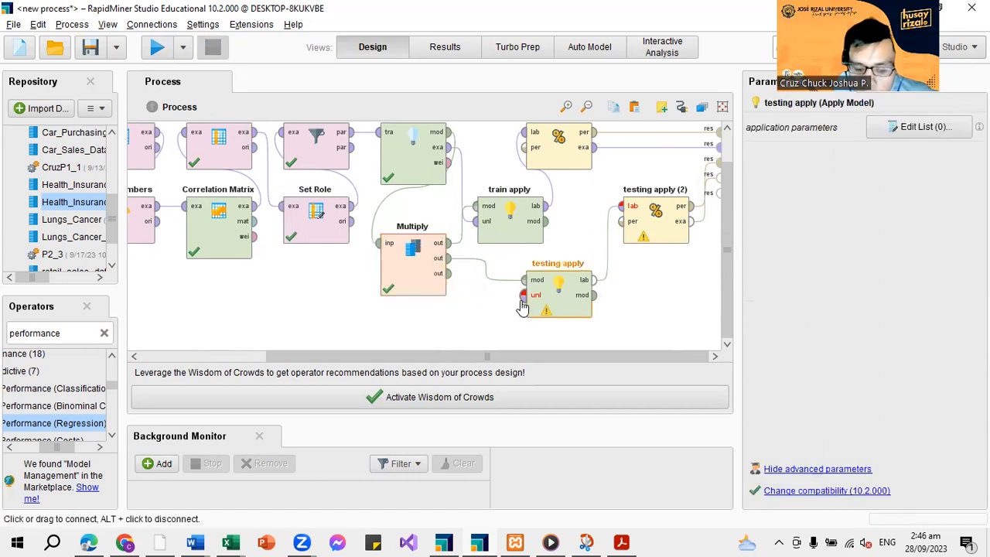
left_click(449, 274)
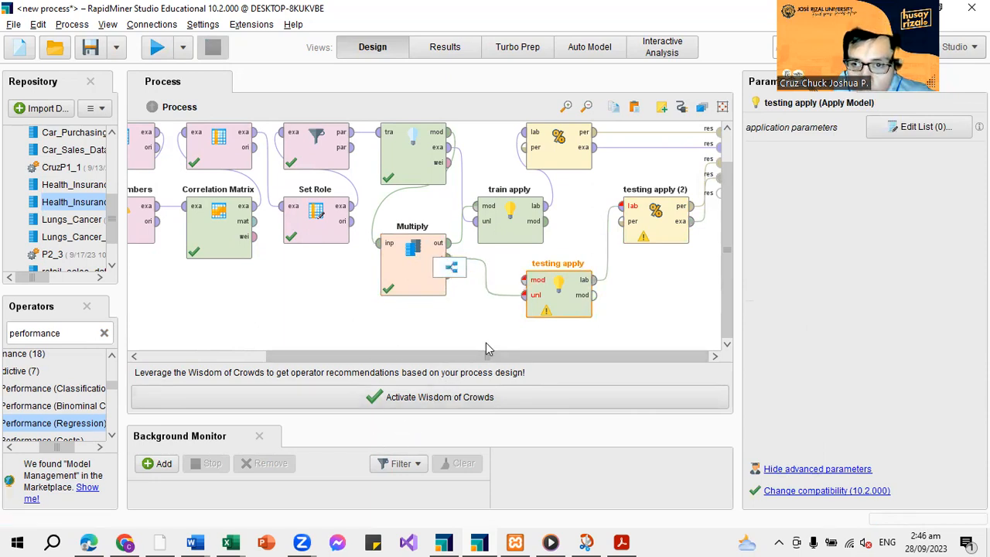
left_click(438, 287)
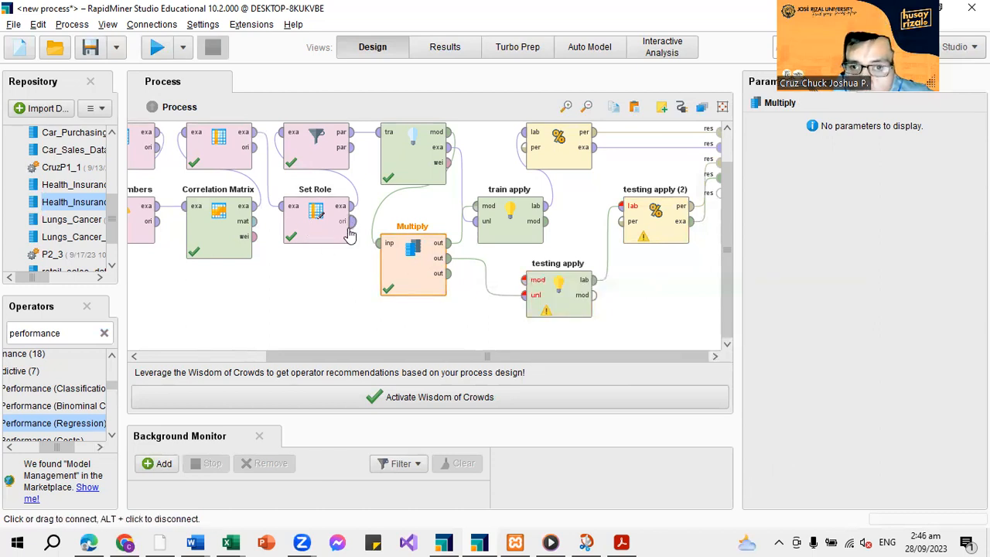
Connect Split Data's second par output to testing apply's unl input
scroll(369, 209, "up", 1)
left_click(351, 183)
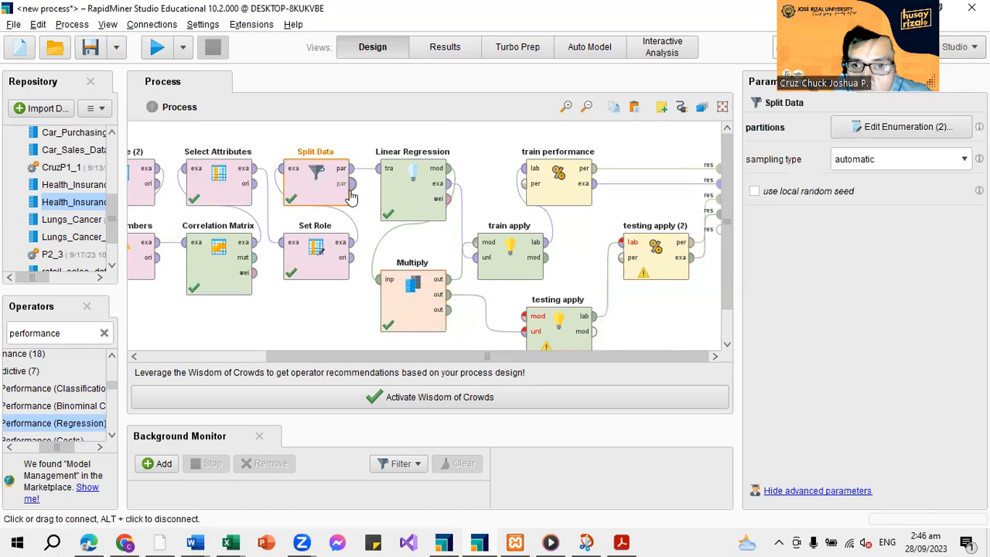
left_click(520, 333)
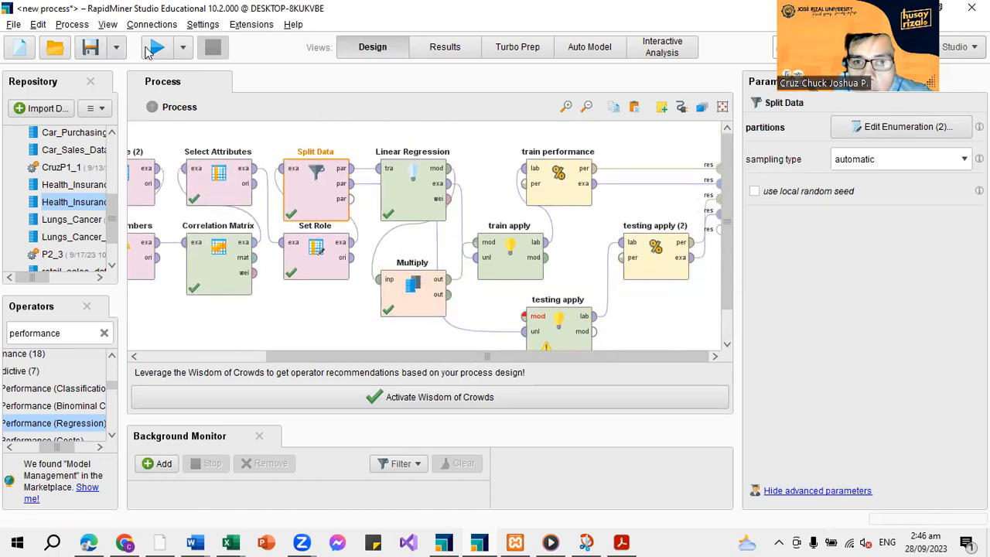
Try to run the process and connect Multiply's second output to testing apply's mod input
scroll(496, 325, "down", 1)
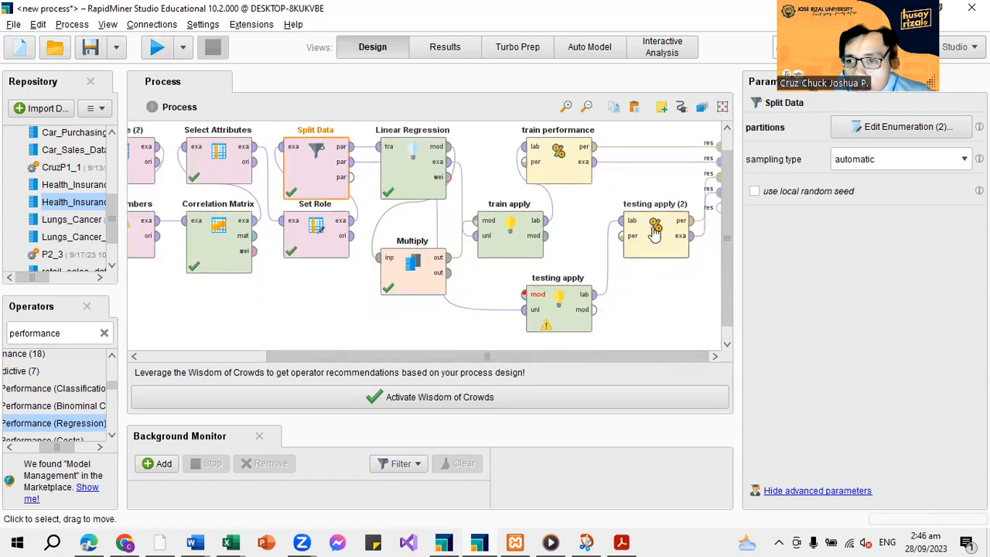
left_click(156, 48)
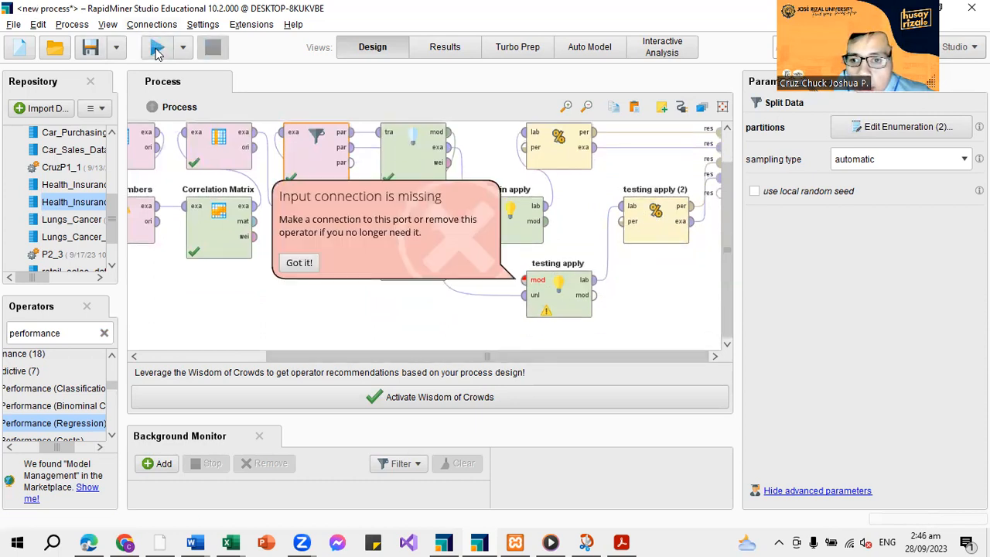
left_click(304, 263)
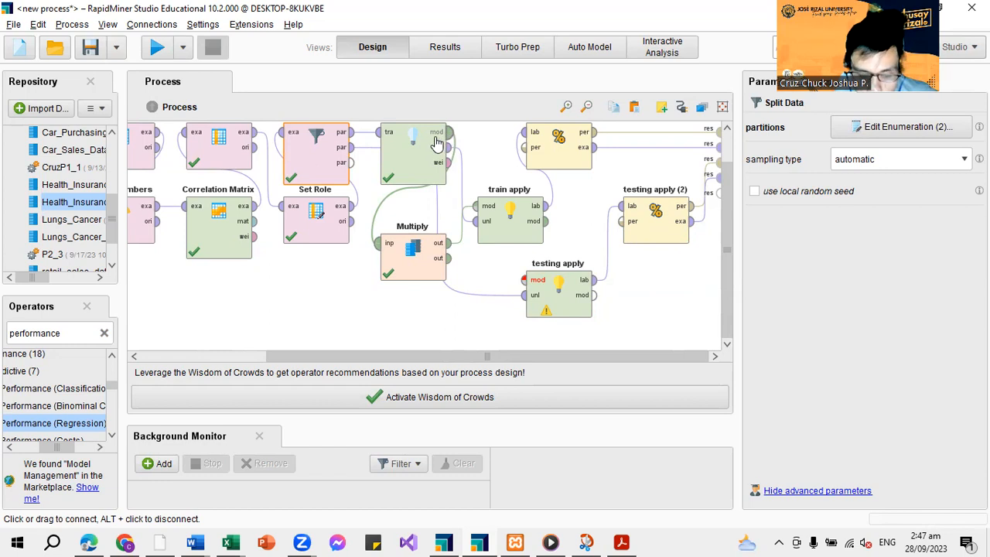
left_click(454, 264)
left_click(529, 280)
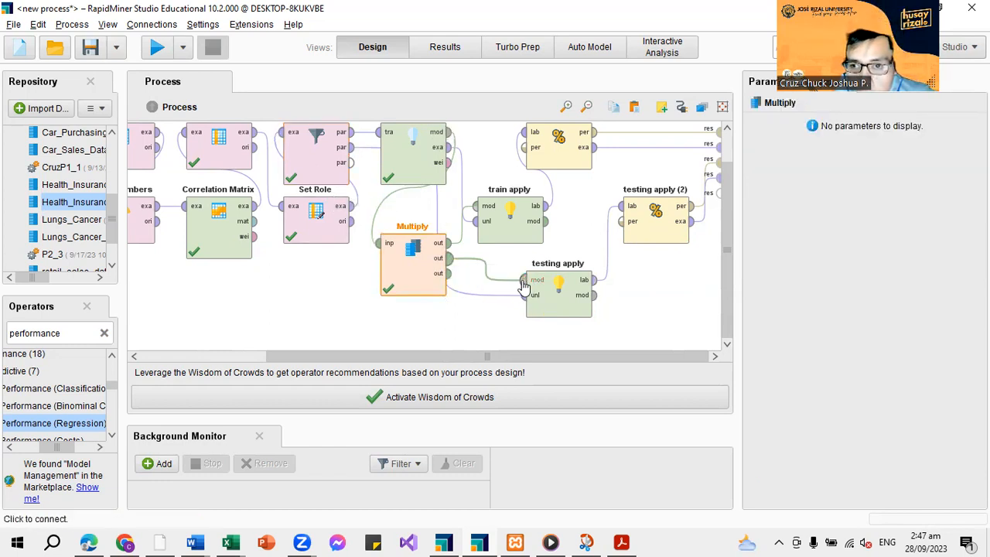
Run the process and review the testing predictions with the prediction(charges) column widened, plus the training and testing root mean squared errors
left_click(157, 47)
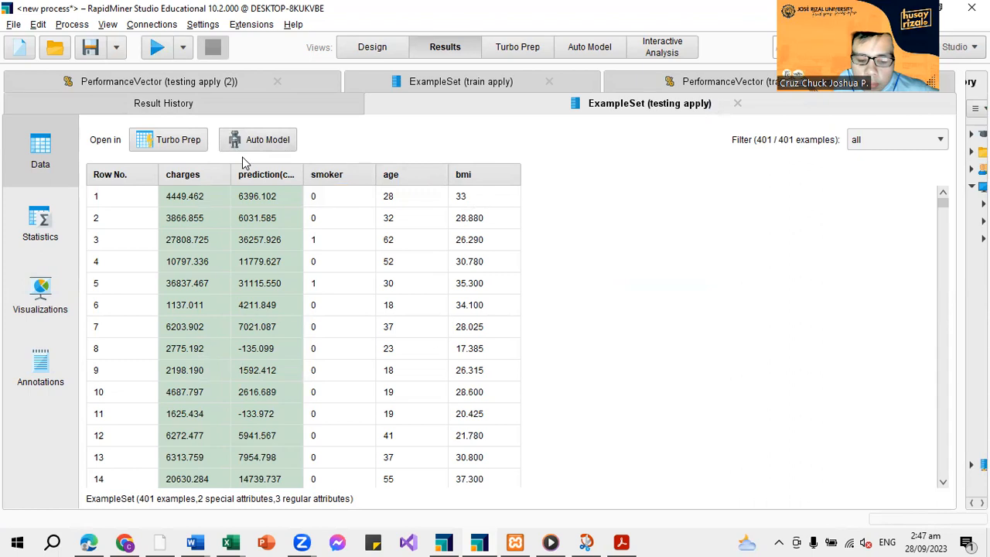
mouse_move(271, 178)
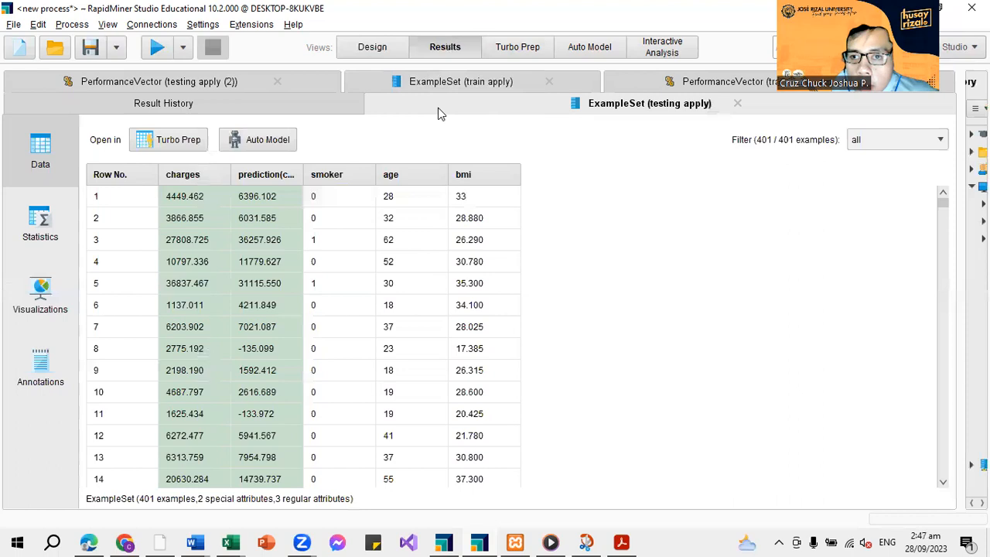
left_click(774, 75)
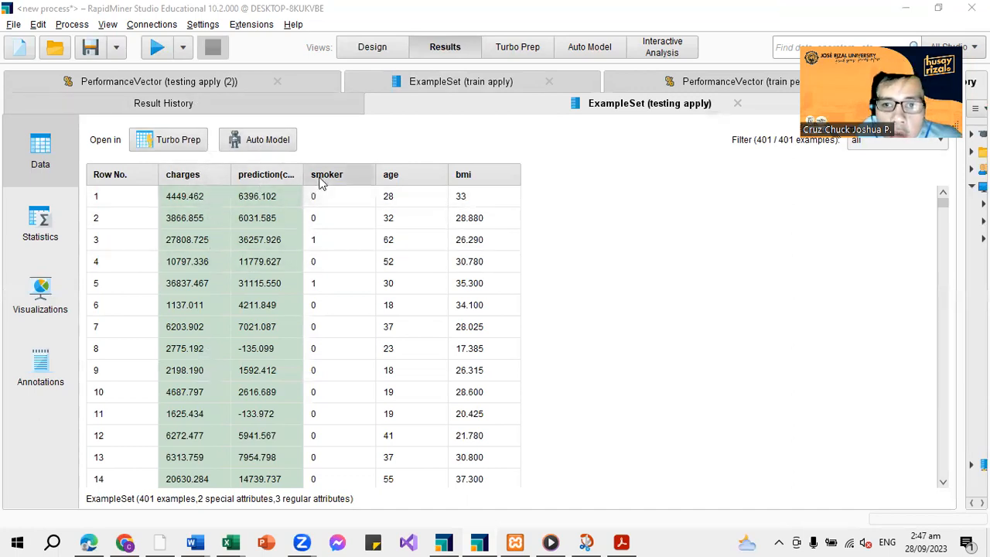
left_click_drag(303, 174, 375, 175)
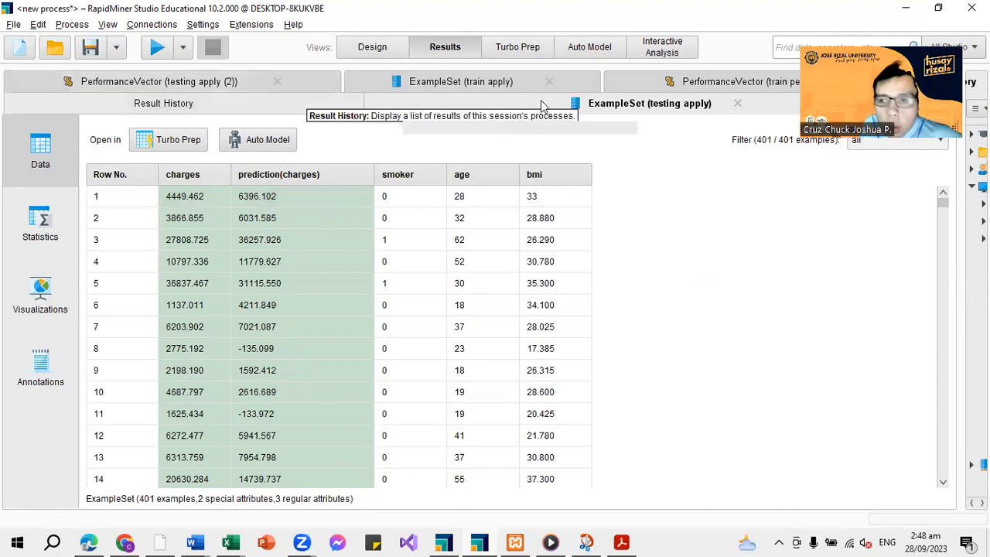
left_click(659, 85)
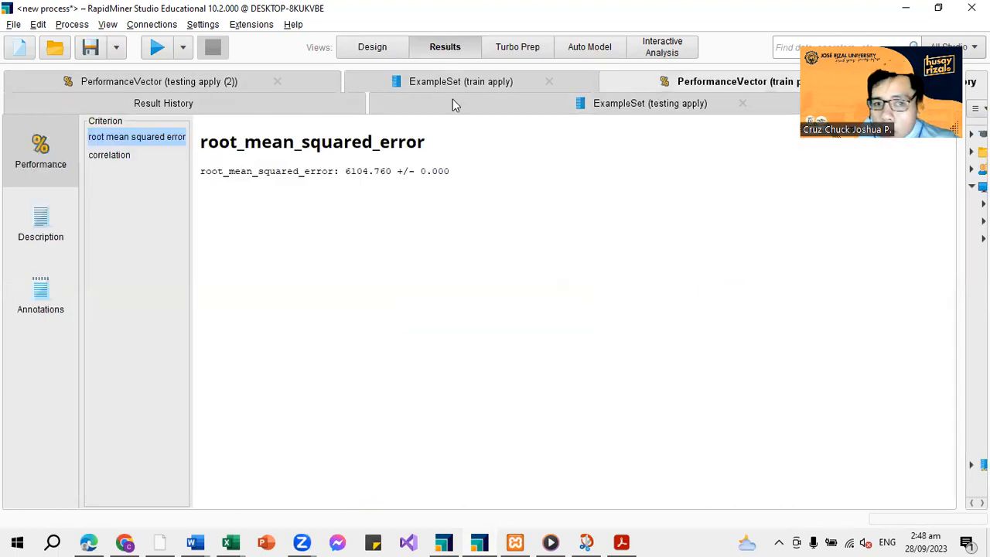
left_click(177, 86)
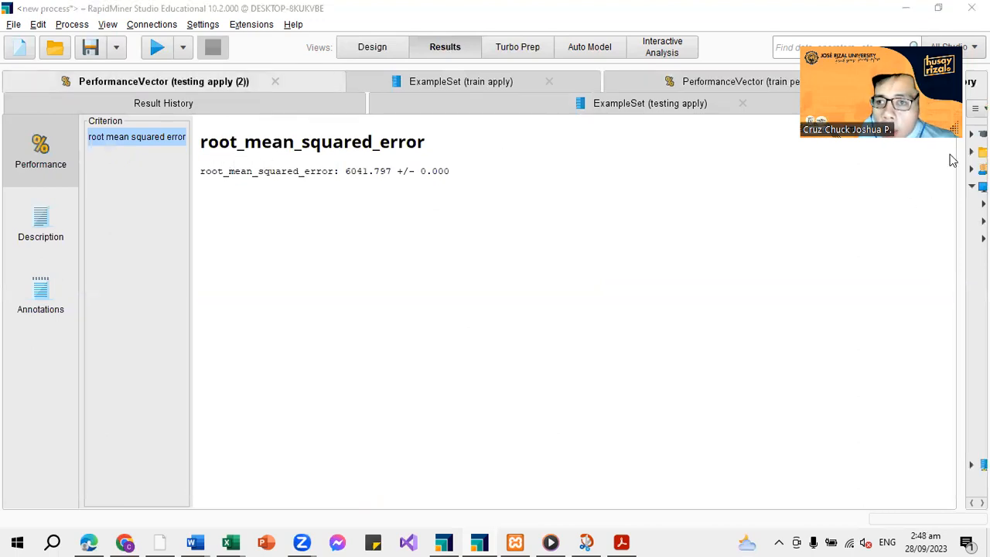
Enable the correlation criterion on the testing apply (2) performance operator and rerun the process to view the testing correlation
left_click(369, 49)
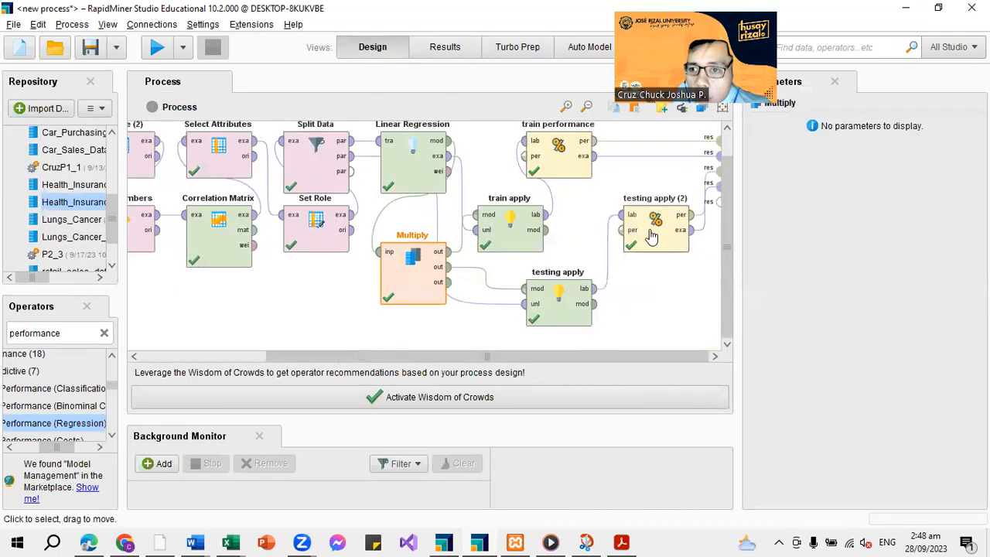
left_click(652, 236)
left_click(776, 413)
left_click(157, 48)
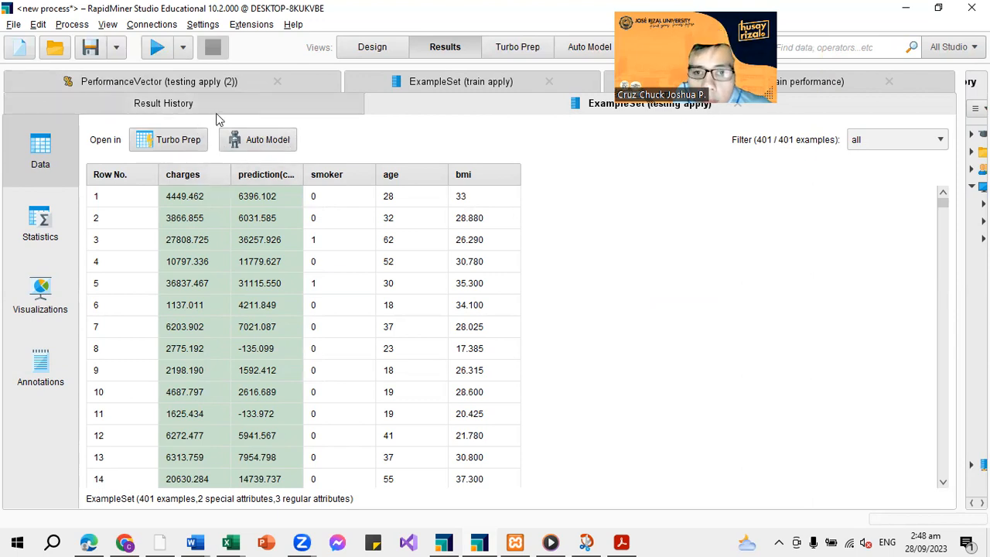
left_click(210, 83)
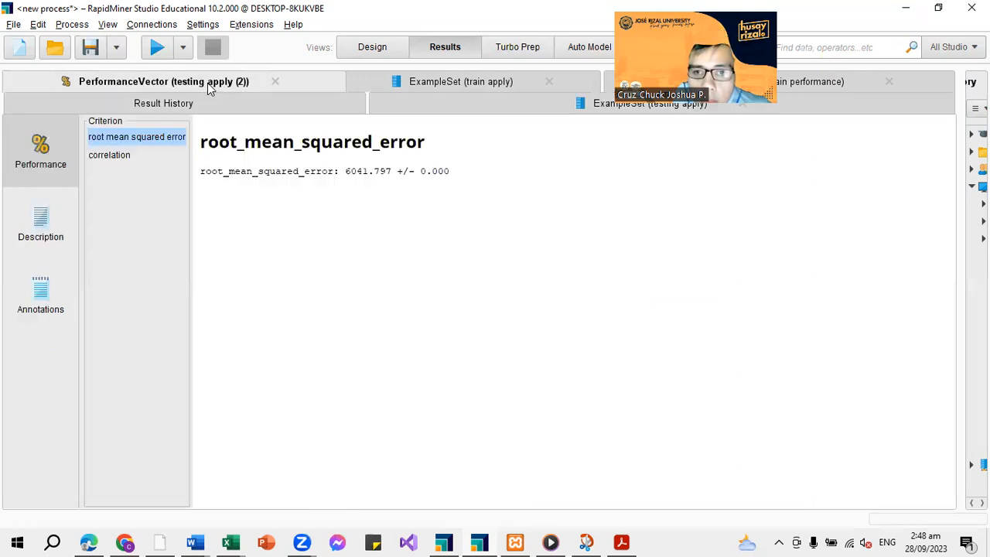
left_click(130, 155)
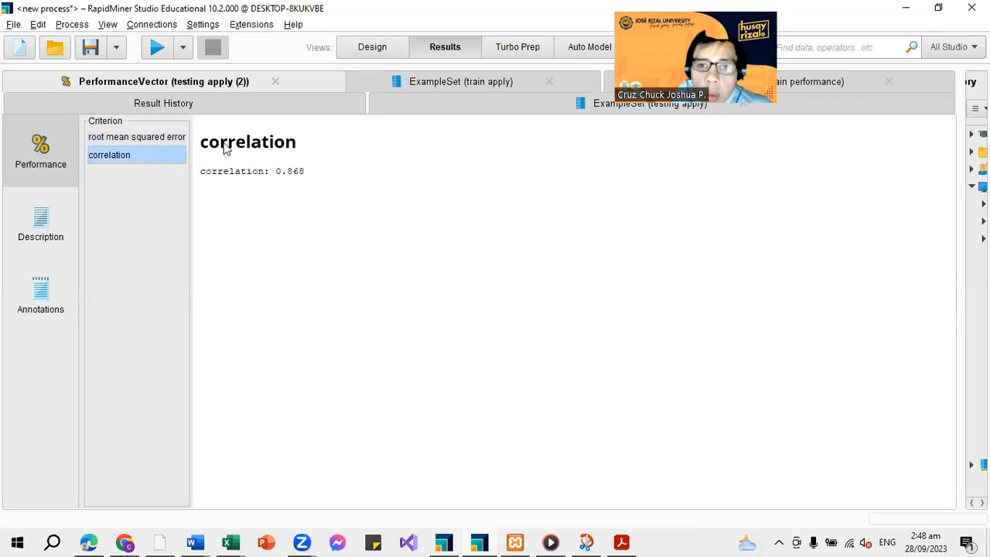